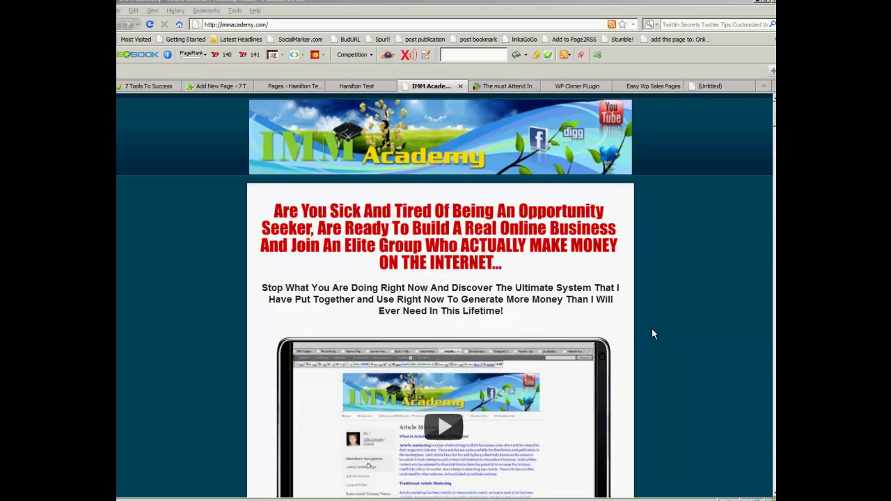
- Look through the IMM Academy sales page's headline, video, introduction, course topics and membership contents
{"action": "scroll", "coordinate": [656, 333], "scroll_direction": "down", "scroll_amount": 5}
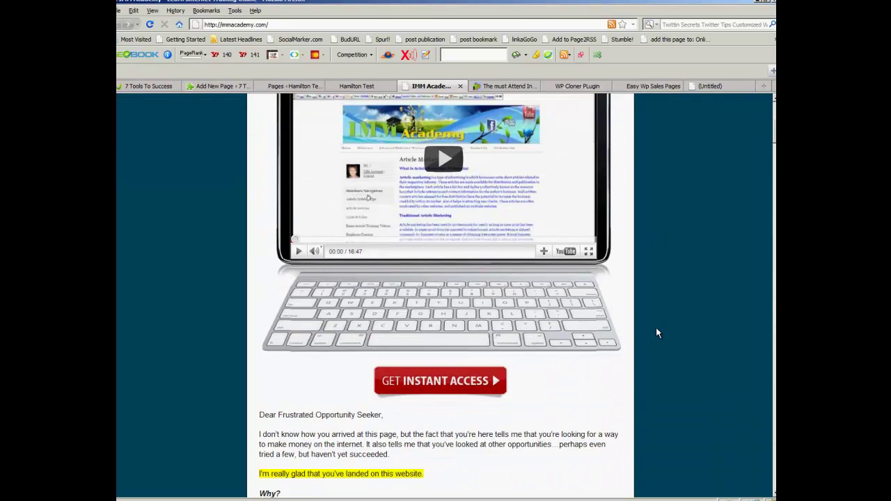
{"action": "scroll", "coordinate": [656, 334], "scroll_direction": "down", "scroll_amount": 3}
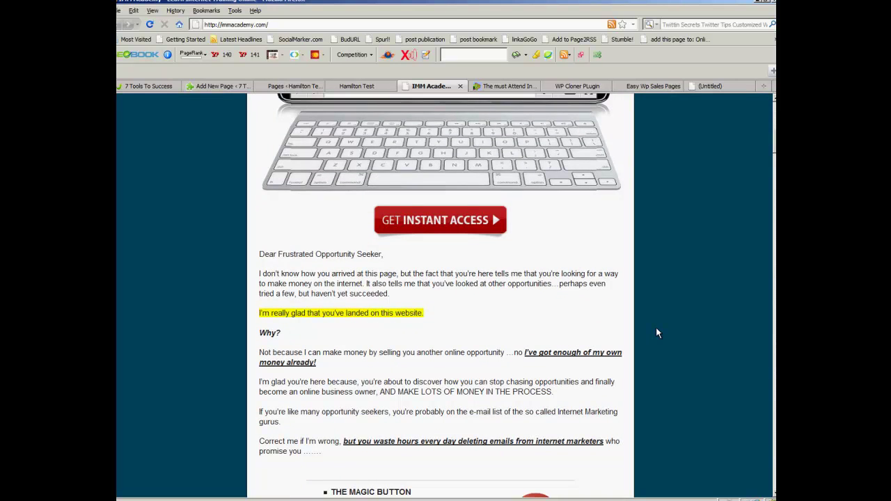
{"action": "scroll", "coordinate": [656, 334], "scroll_direction": "down", "scroll_amount": 4}
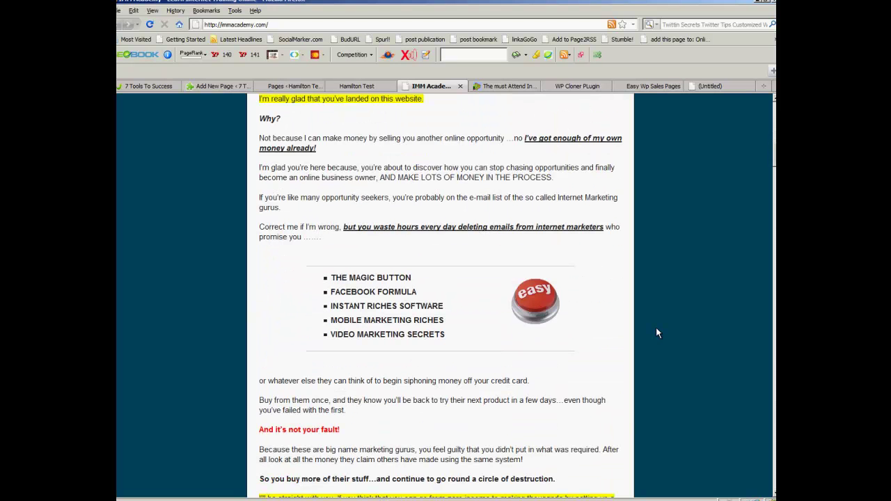
{"action": "scroll", "coordinate": [656, 329], "scroll_direction": "down", "scroll_amount": 8}
{"action": "scroll", "coordinate": [656, 333], "scroll_direction": "down", "scroll_amount": 2}
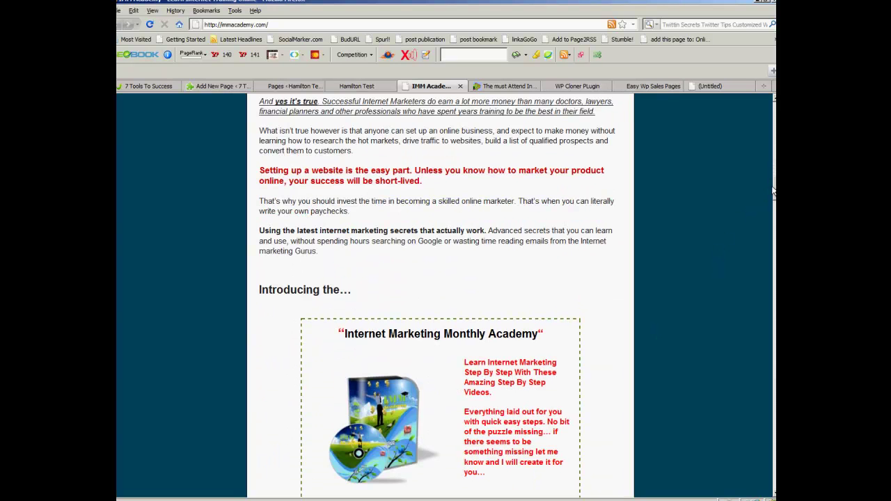
{"action": "left_click_drag", "start_coordinate": [774, 189], "coordinate": [771, 213]}
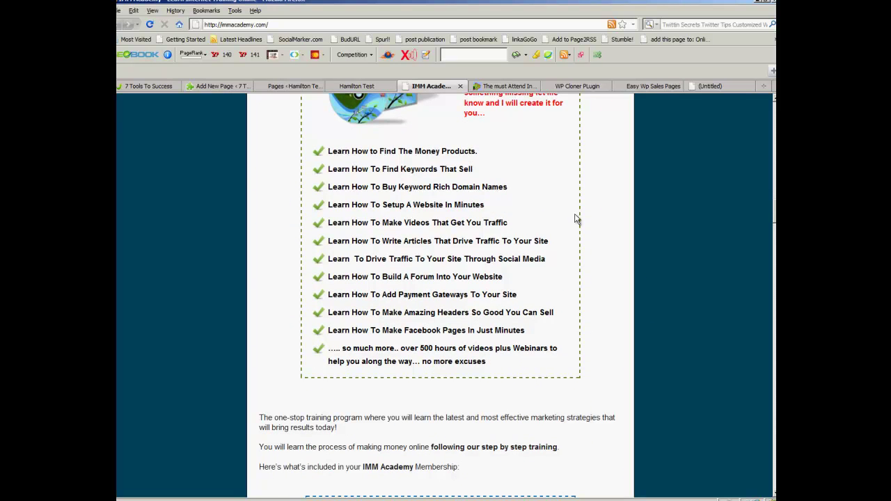
{"action": "scroll", "coordinate": [597, 330], "scroll_direction": "up", "scroll_amount": 2}
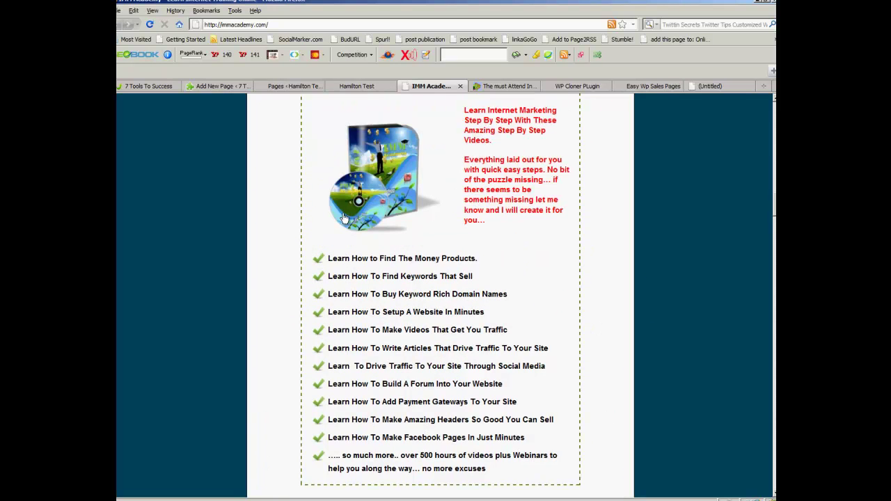
{"action": "scroll", "coordinate": [631, 314], "scroll_direction": "down", "scroll_amount": 7}
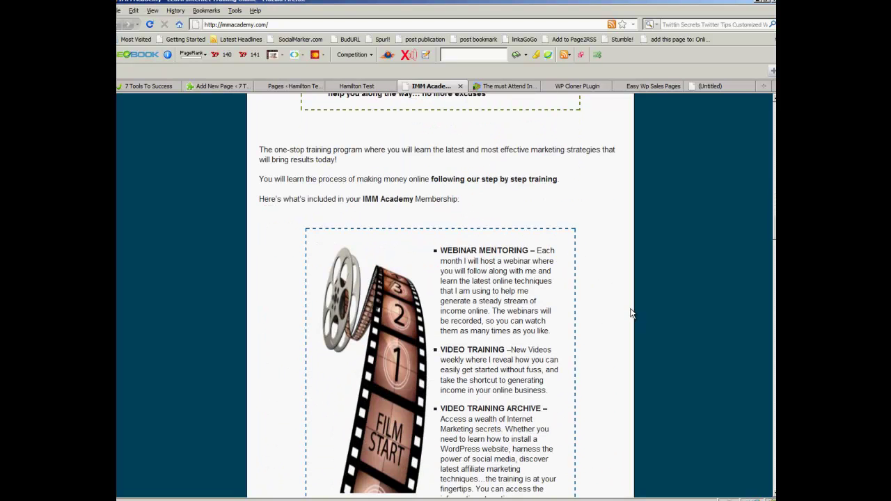
{"action": "scroll", "coordinate": [663, 306], "scroll_direction": "down", "scroll_amount": 13}
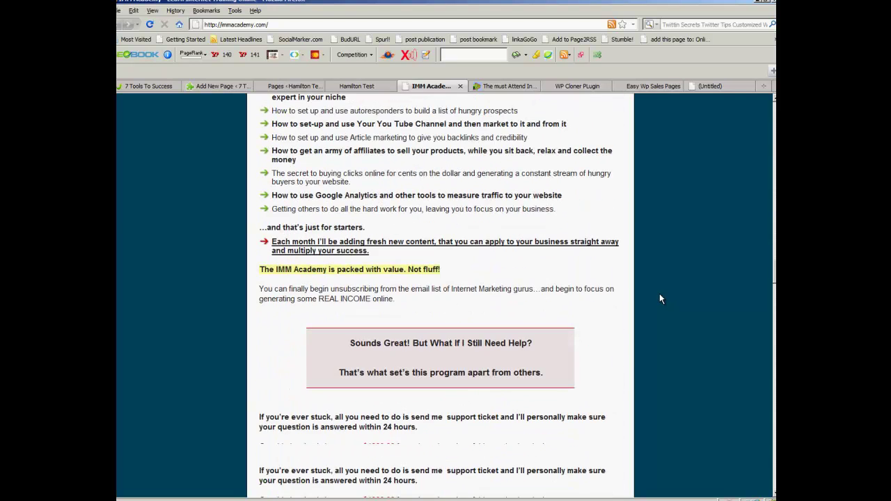
{"action": "scroll", "coordinate": [585, 368], "scroll_direction": "down", "scroll_amount": 5}
- Review the IMM Academy page's testimonials, trial price, guarantee and order section, ending back at the page header
{"action": "scroll", "coordinate": [588, 355], "scroll_direction": "down", "scroll_amount": 3}
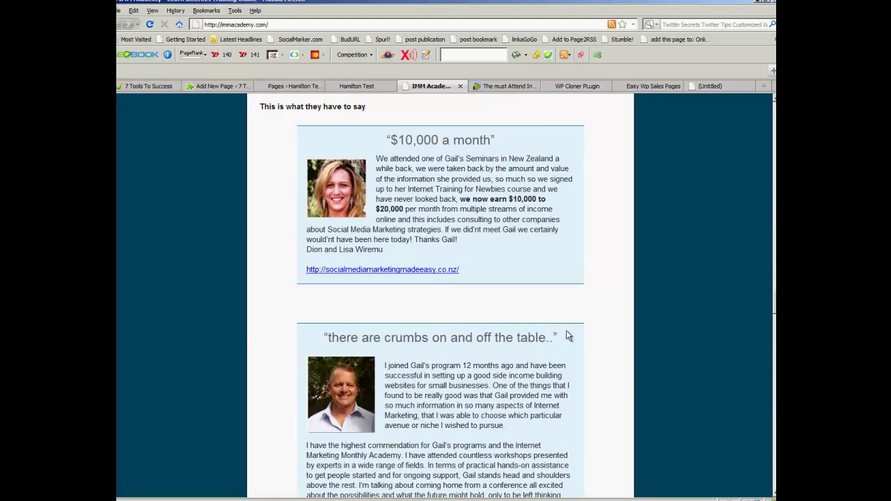
{"action": "scroll", "coordinate": [567, 335], "scroll_direction": "down", "scroll_amount": 7}
{"action": "scroll", "coordinate": [569, 336], "scroll_direction": "down", "scroll_amount": 1}
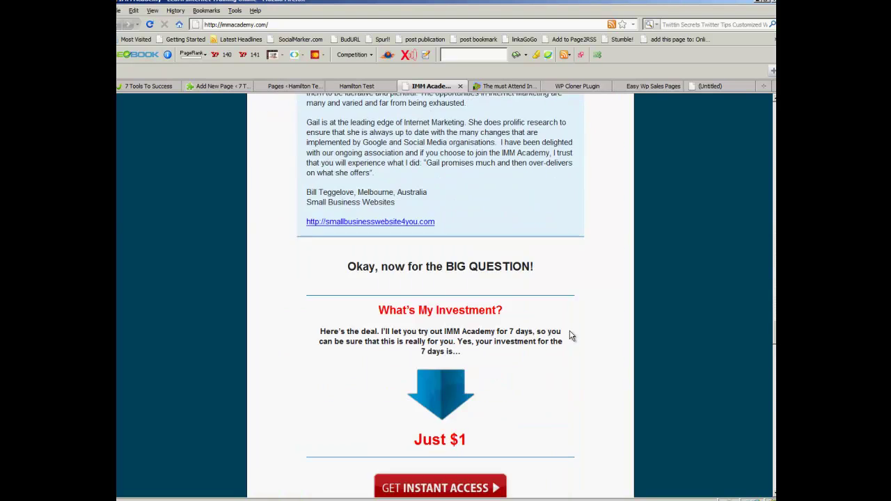
{"action": "scroll", "coordinate": [570, 337], "scroll_direction": "down", "scroll_amount": 3}
{"action": "scroll", "coordinate": [569, 337], "scroll_direction": "down", "scroll_amount": 4}
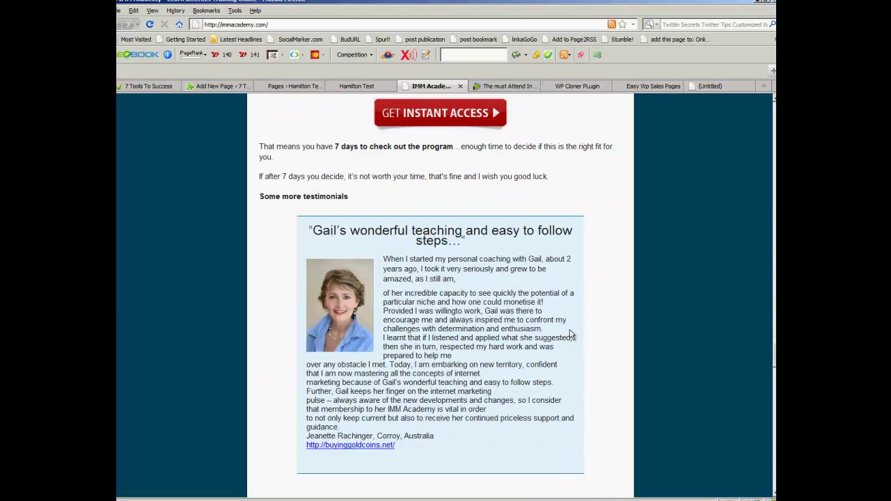
{"action": "scroll", "coordinate": [587, 376], "scroll_direction": "down", "scroll_amount": 9}
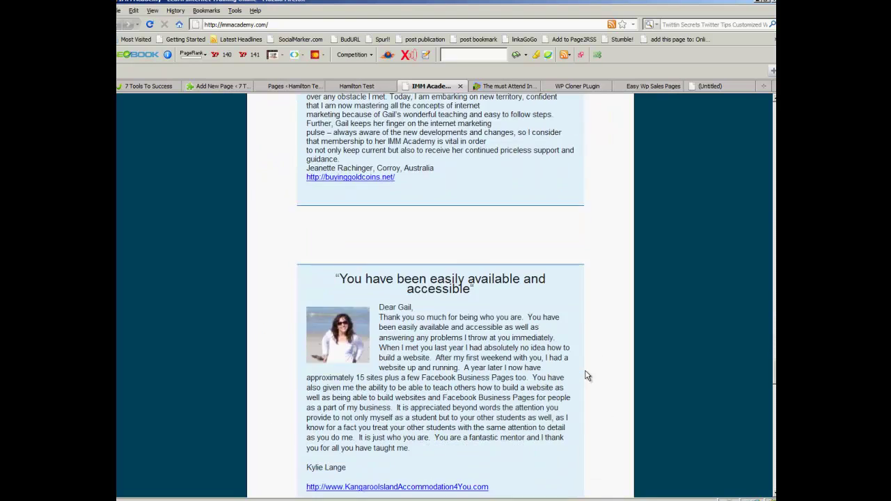
{"action": "scroll", "coordinate": [647, 369], "scroll_direction": "down", "scroll_amount": 4}
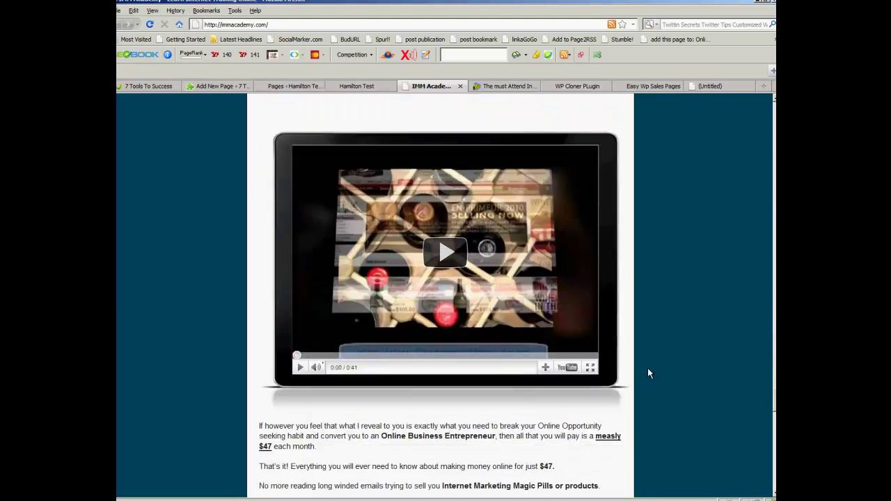
{"action": "scroll", "coordinate": [648, 374], "scroll_direction": "down", "scroll_amount": 3}
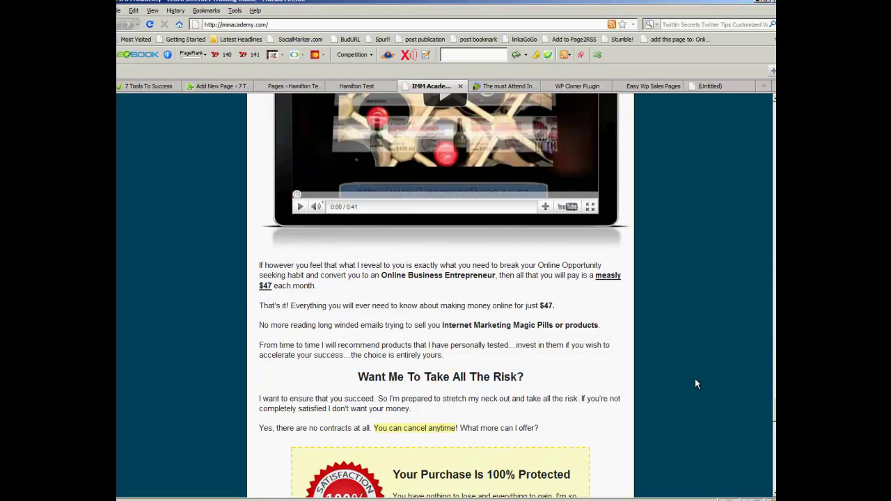
{"action": "scroll", "coordinate": [695, 380], "scroll_direction": "down", "scroll_amount": 3}
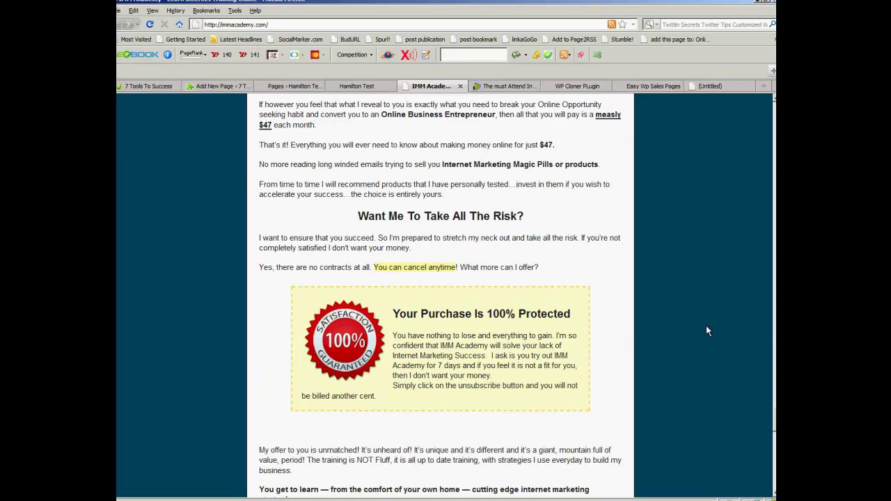
{"action": "scroll", "coordinate": [773, 419], "scroll_direction": "down", "scroll_amount": 14}
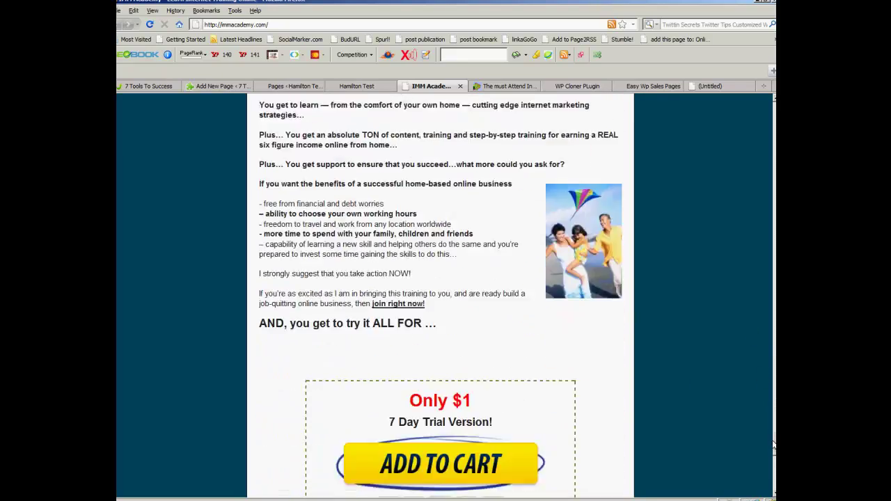
{"action": "left_click_drag", "start_coordinate": [768, 461], "coordinate": [769, 108]}
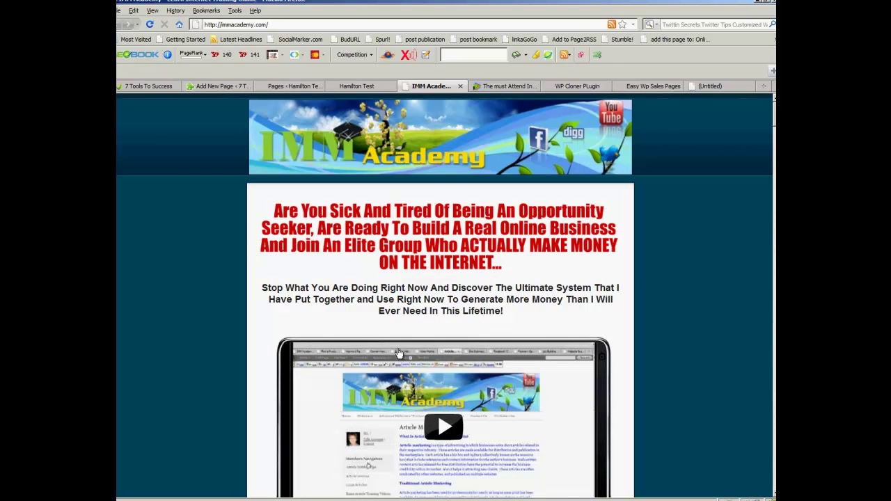
- Switch to the 7 Tools To Success site and look over its headline, video and opt-in form
{"action": "left_click", "coordinate": [143, 85]}
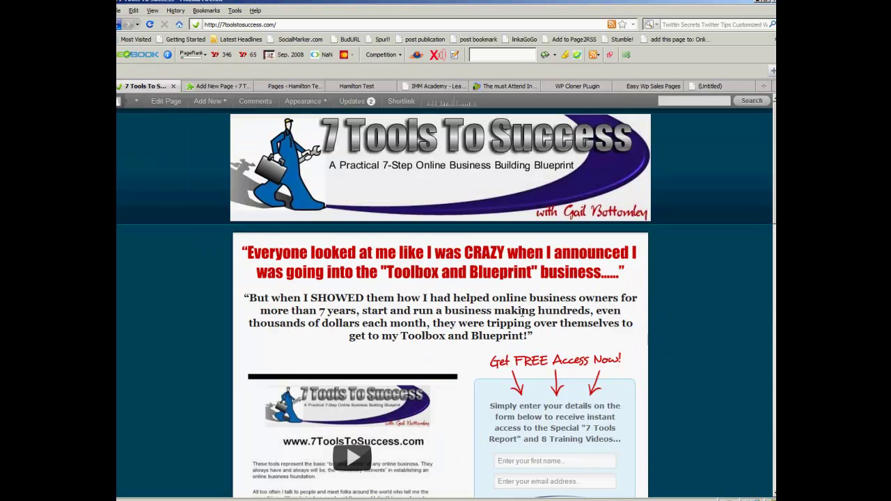
{"action": "scroll", "coordinate": [616, 327], "scroll_direction": "down", "scroll_amount": 2}
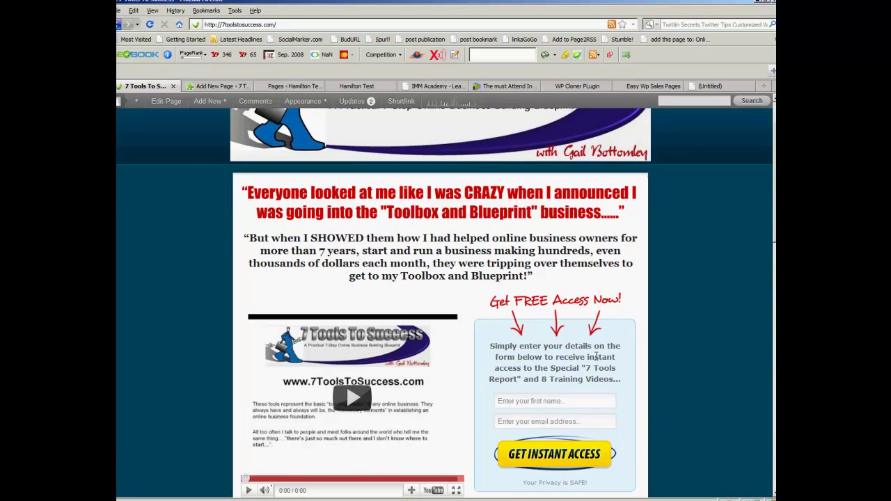
{"action": "scroll", "coordinate": [596, 356], "scroll_direction": "down", "scroll_amount": 6}
{"action": "scroll", "coordinate": [603, 359], "scroll_direction": "down", "scroll_amount": 3}
{"action": "scroll", "coordinate": [603, 362], "scroll_direction": "up", "scroll_amount": 10}
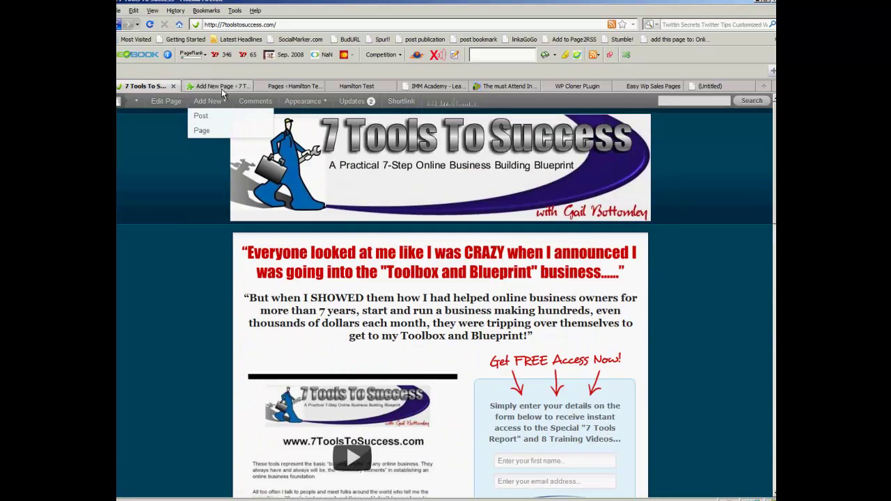
- Copy the bullets from "Would you like to discover how to THINK" to "make lots of" and paste them into the new page's body
{"action": "left_click", "coordinate": [220, 86]}
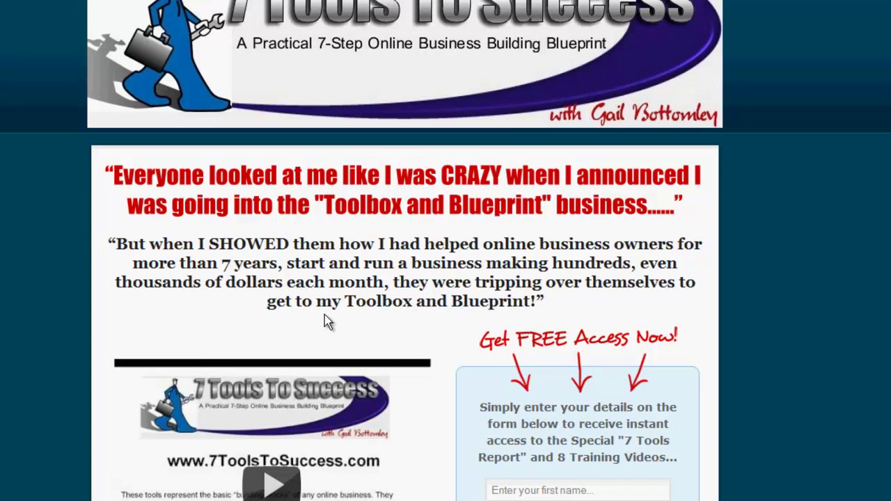
{"action": "scroll", "coordinate": [309, 325], "scroll_direction": "down", "scroll_amount": 8}
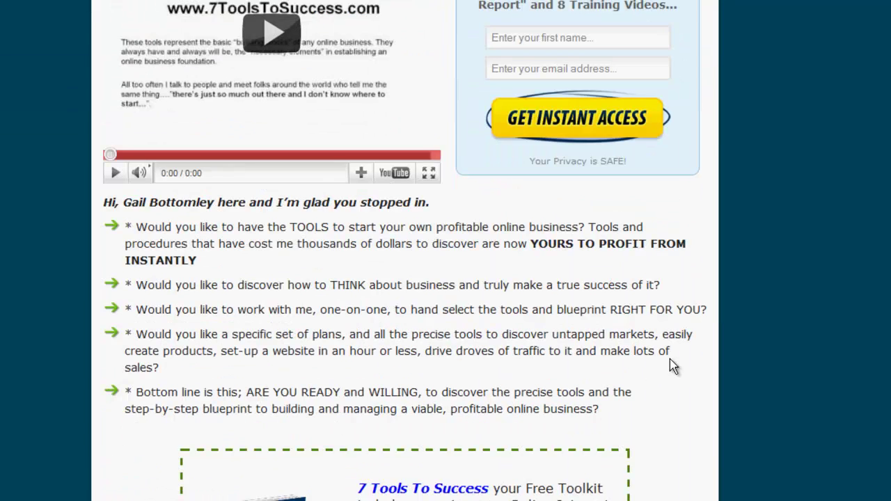
{"action": "left_click_drag", "start_coordinate": [671, 351], "coordinate": [165, 291]}
{"action": "right_click", "coordinate": [165, 285]}
{"action": "left_click", "coordinate": [182, 298]}
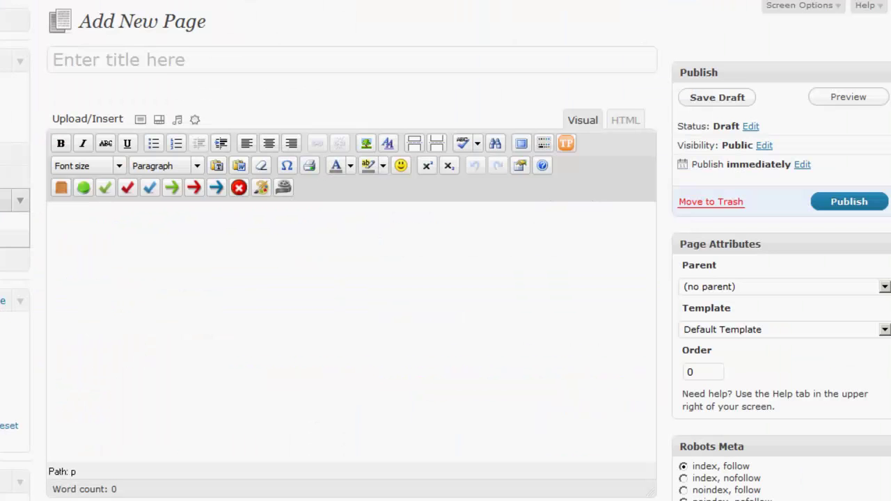
{"action": "left_click", "coordinate": [127, 217]}
{"action": "right_click", "coordinate": [127, 216]}
{"action": "left_click", "coordinate": [160, 273]}
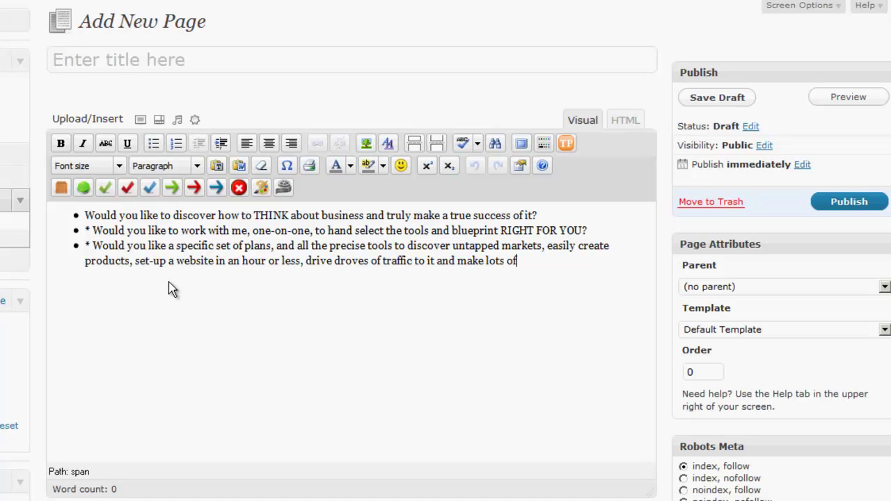
- Remove the asterisks from the pasted bullets and rearrange the text into two items, the second starting "Would you like to work with me"
{"action": "left_click", "coordinate": [91, 245]}
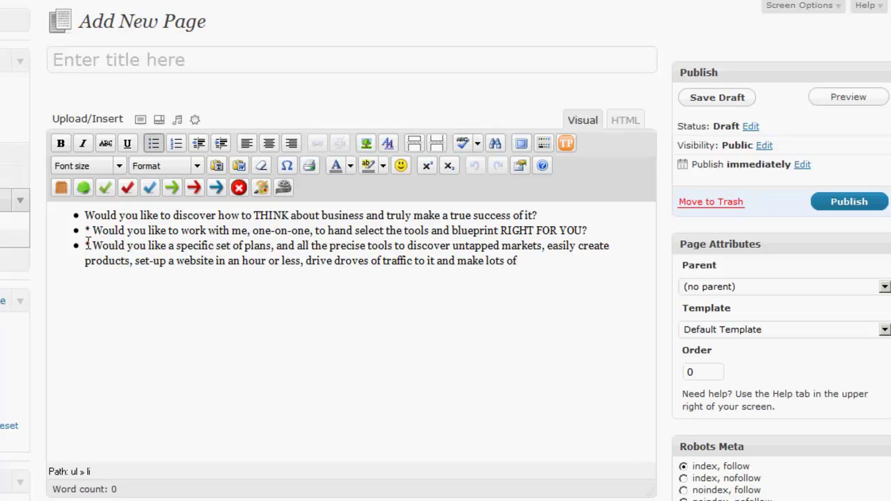
{"action": "key", "text": "BackSpace"}
{"action": "key", "text": "BackSpace"}
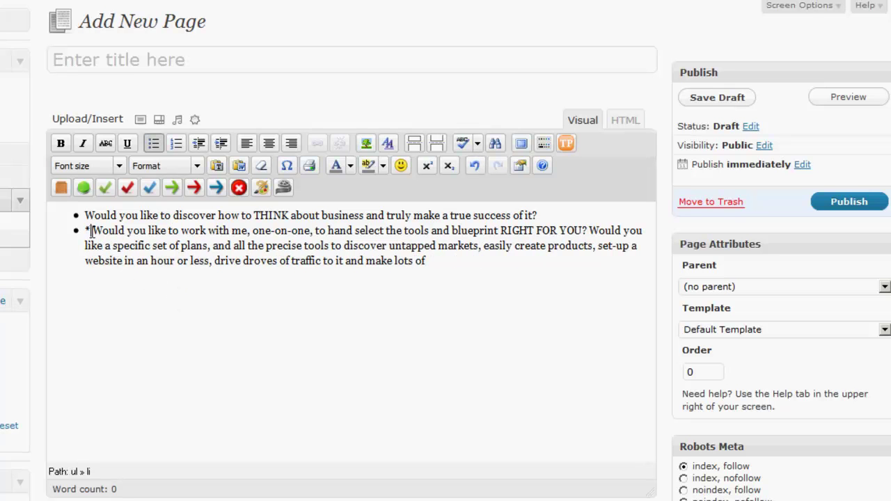
{"action": "key", "text": "BackSpace"}
{"action": "key", "text": "BackSpace"}
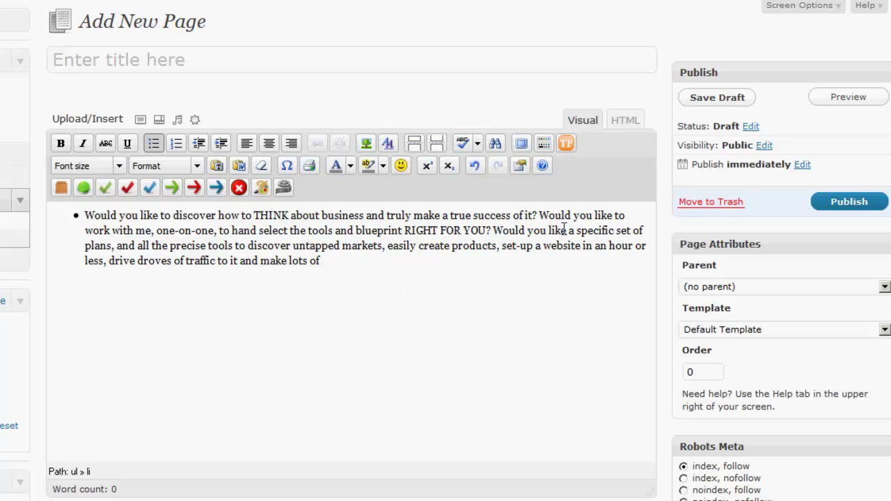
{"action": "left_click", "coordinate": [540, 215]}
{"action": "key", "text": "Return"}
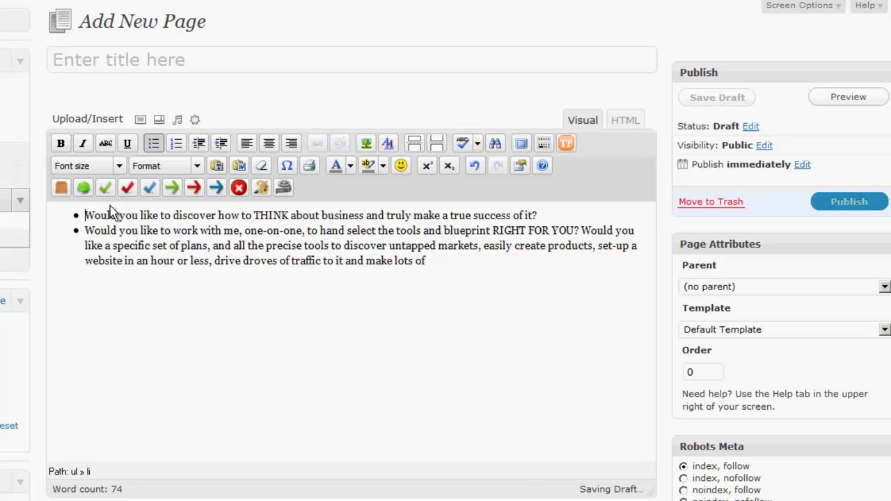
- Apply a red check mark bullet to the first item and a green arrow bullet to the second
{"action": "left_click", "coordinate": [127, 188]}
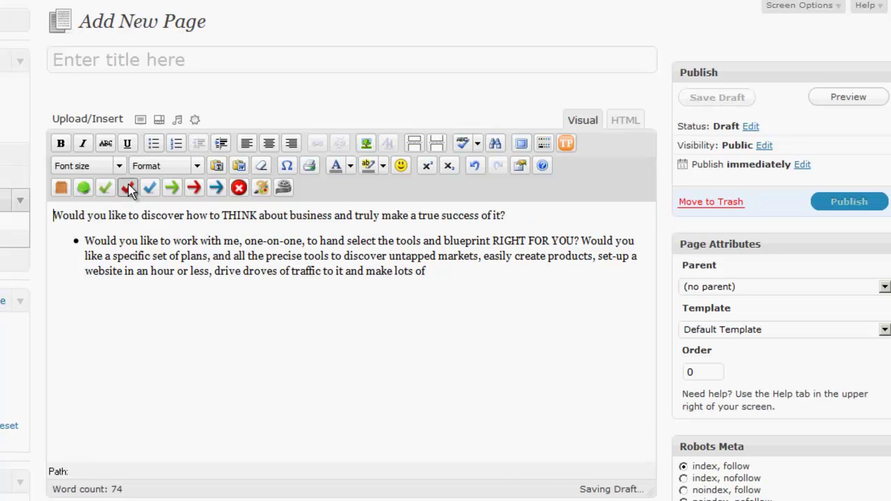
{"action": "left_click", "coordinate": [85, 255]}
{"action": "left_click", "coordinate": [172, 187]}
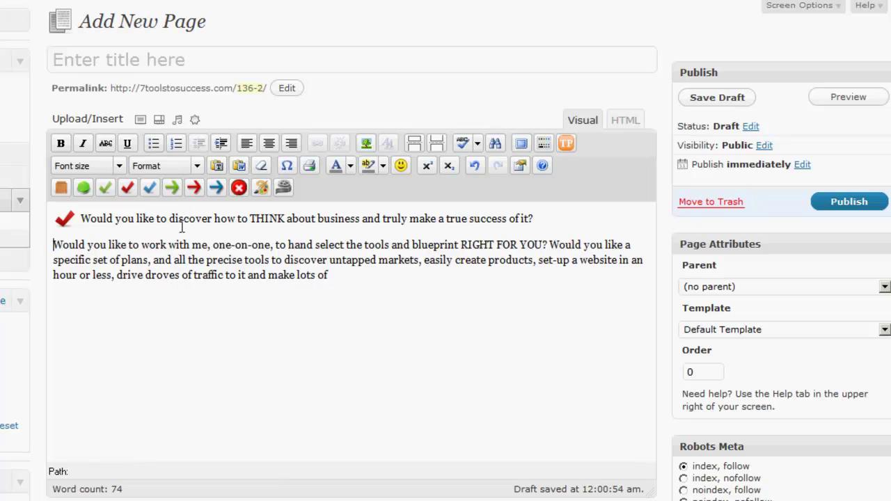
{"action": "left_click", "coordinate": [172, 187]}
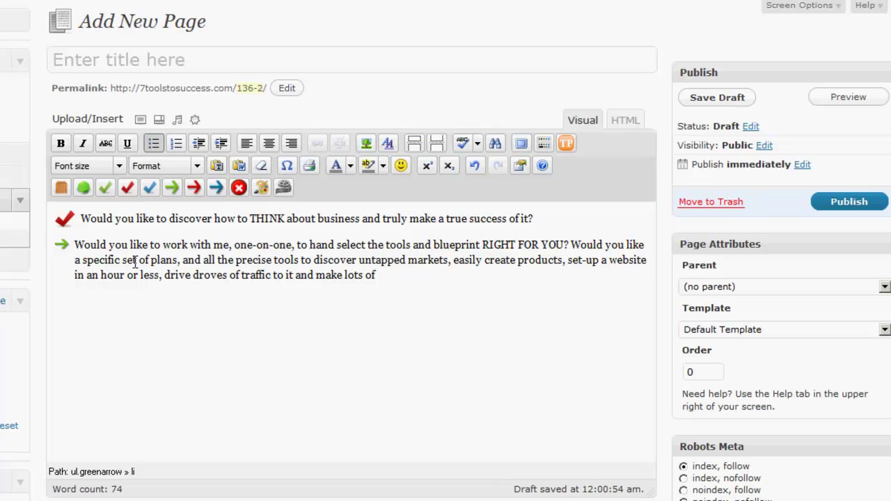
- Insert a yellow-filled box with a dashed border below the green arrow item, 520 px wide with no text template
{"action": "left_click", "coordinate": [381, 282]}
{"action": "key", "text": "Return"}
{"action": "left_click", "coordinate": [60, 187]}
{"action": "left_click", "coordinate": [59, 190]}
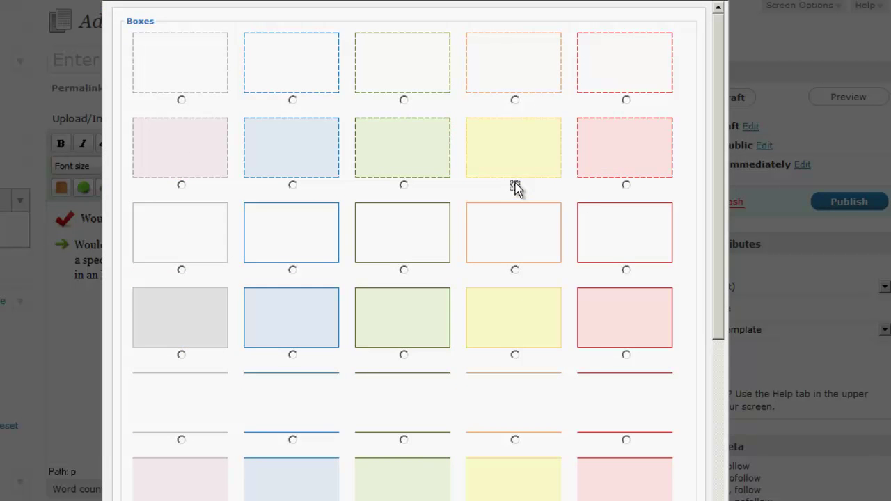
{"action": "scroll", "coordinate": [398, 383], "scroll_direction": "down", "scroll_amount": 3}
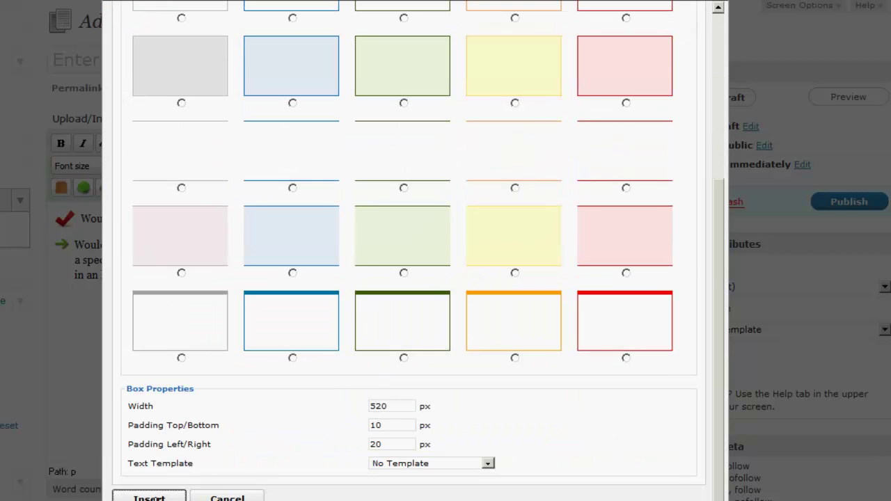
{"action": "left_click", "coordinate": [150, 498]}
- Replace the placeholder text inside the yellow box with the copied bullet text
{"action": "left_click_drag", "start_coordinate": [317, 330], "coordinate": [161, 330]}
{"action": "right_click", "coordinate": [161, 330]}
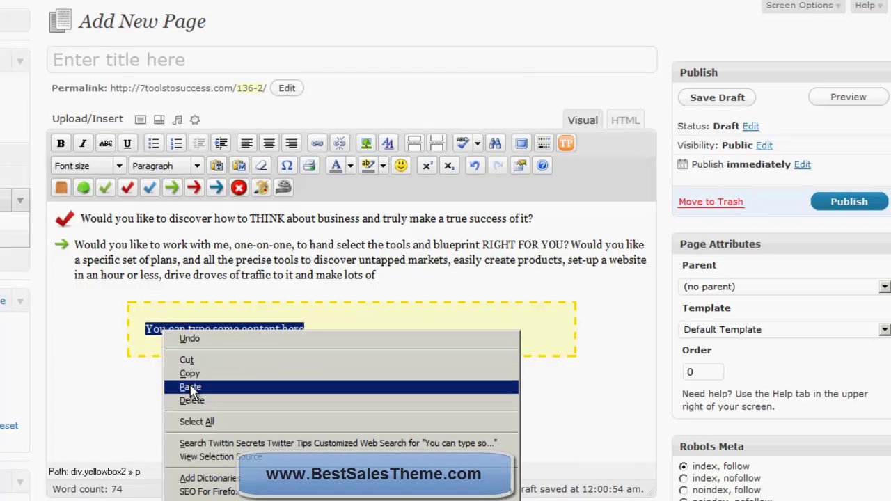
{"action": "left_click", "coordinate": [195, 387]}
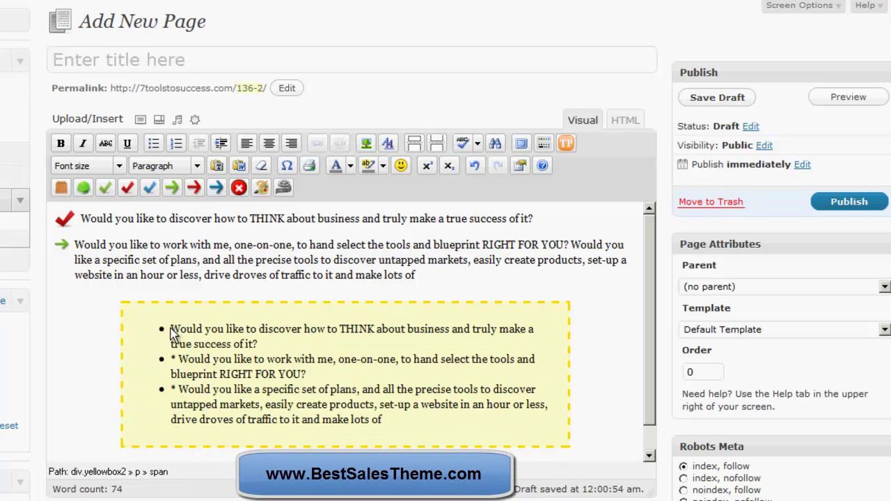
- Add a blank line at the end of the yellow box and show its closing tag in the page's HTML source
{"action": "key", "text": "Return"}
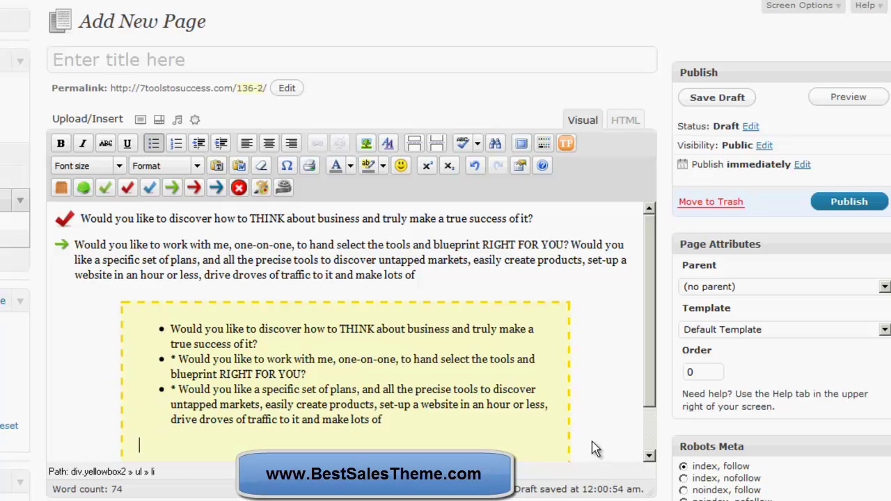
{"action": "key", "text": "Return"}
{"action": "left_click", "coordinate": [625, 120]}
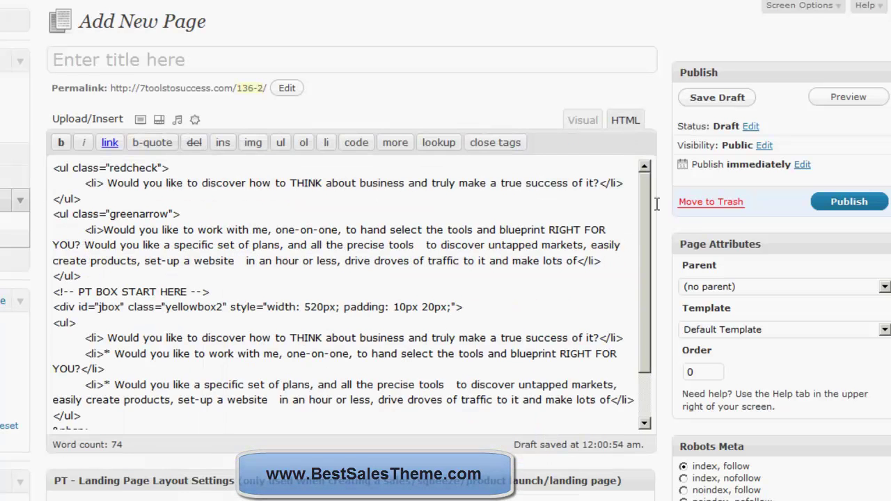
{"action": "scroll", "coordinate": [647, 209], "scroll_direction": "down", "scroll_amount": 3}
{"action": "left_click_drag", "start_coordinate": [87, 405], "coordinate": [32, 388]}
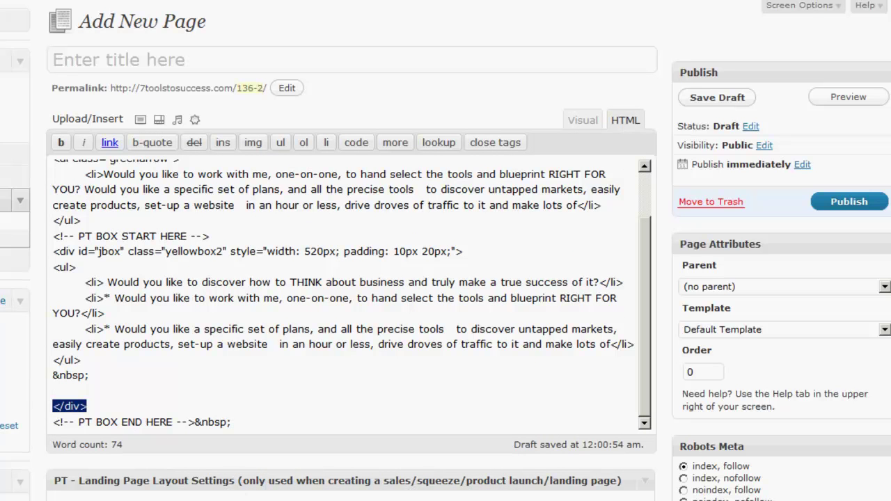
- Add the placeholder text "hh" on its own line after the yellow box's end comment and return to the visual editor
{"action": "left_click", "coordinate": [273, 421]}
{"action": "key", "text": "Return"}
{"action": "key", "text": "Return"}
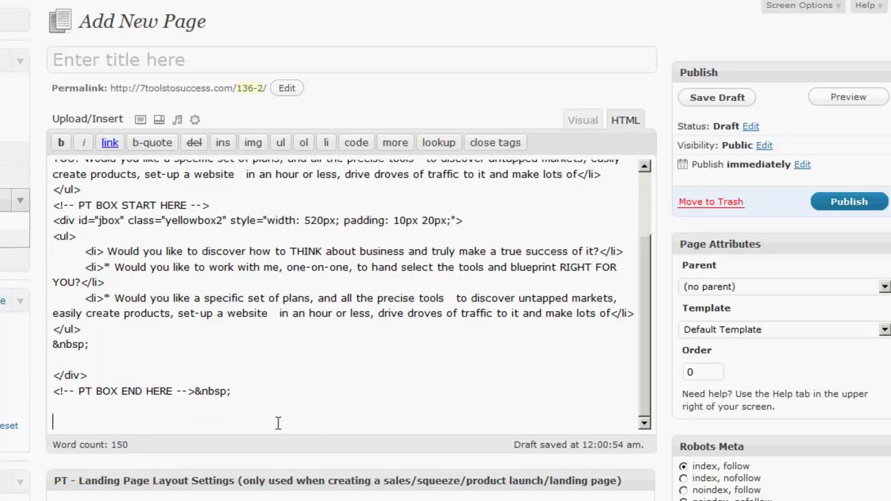
{"action": "type", "text": "hh"}
{"action": "key", "text": "Return"}
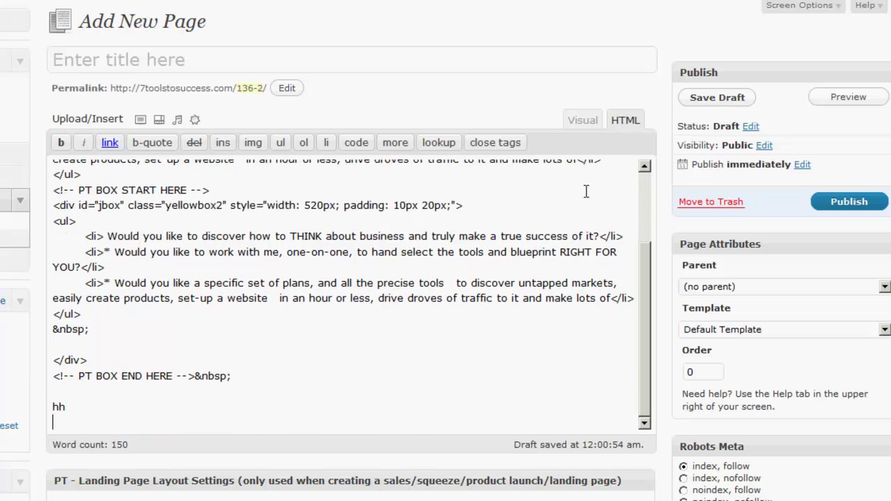
{"action": "left_click", "coordinate": [580, 121]}
{"action": "scroll", "coordinate": [298, 393], "scroll_direction": "down", "scroll_amount": 5}
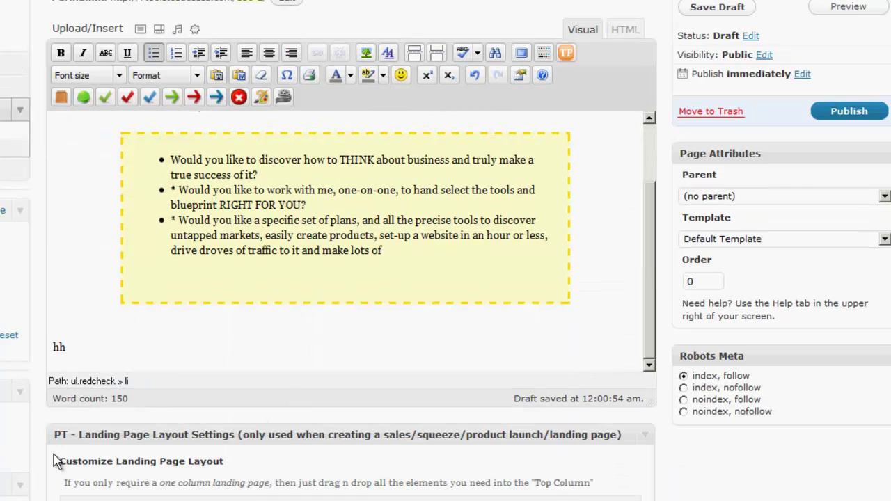
- Replace the "hh" text with an unfilled green dashed-border box, 520 px wide, using the Testimonial Template
{"action": "left_click_drag", "start_coordinate": [77, 355], "coordinate": [30, 348]}
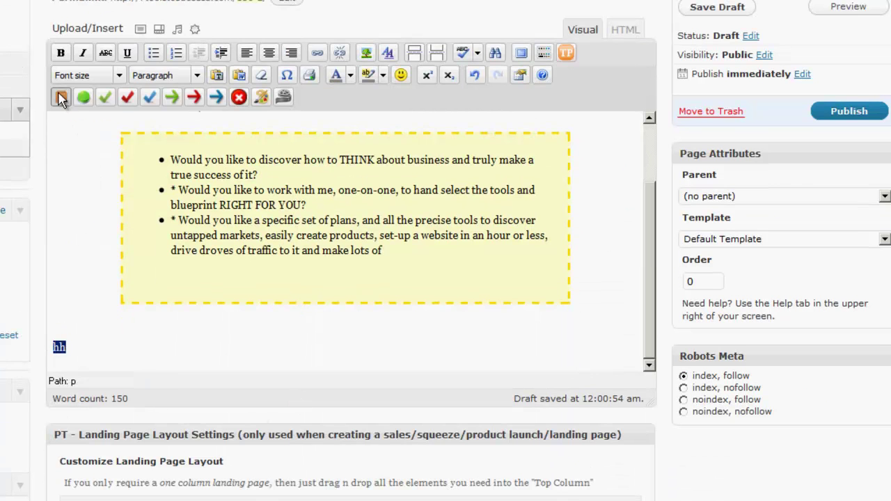
{"action": "left_click", "coordinate": [61, 99]}
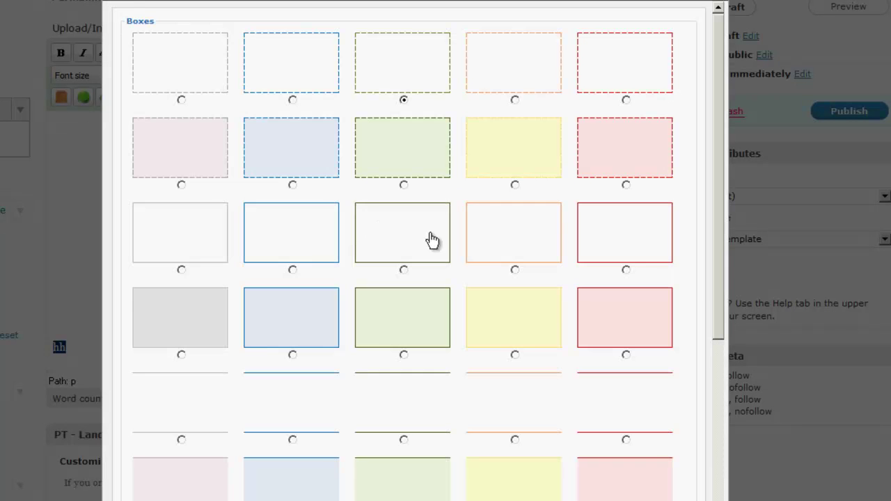
{"action": "left_click_drag", "start_coordinate": [722, 283], "coordinate": [713, 493]}
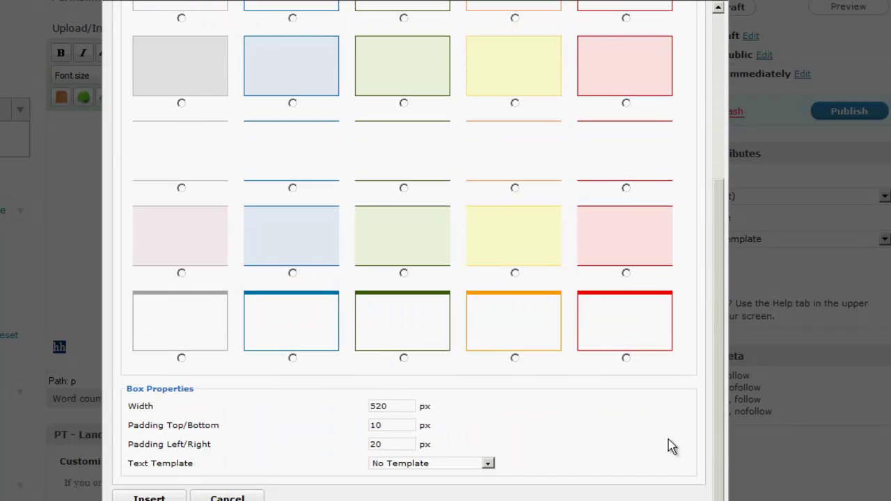
{"action": "left_click", "coordinate": [489, 463]}
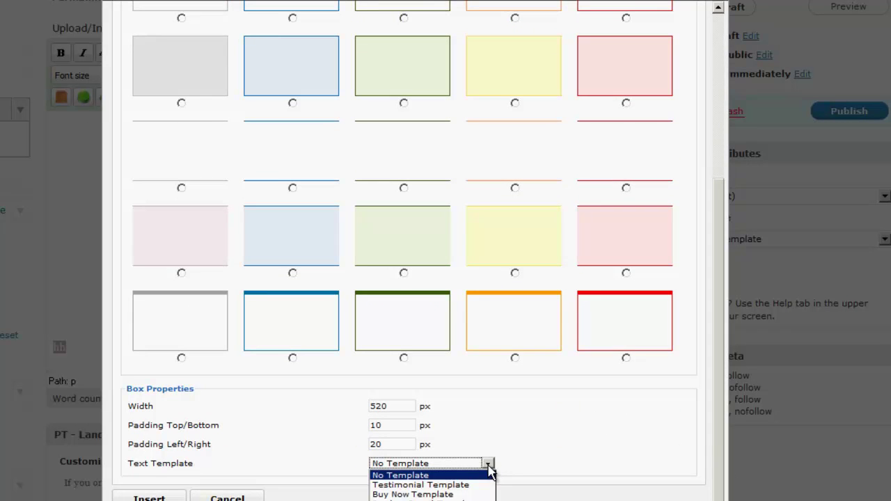
{"action": "left_click", "coordinate": [477, 485]}
{"action": "left_click", "coordinate": [168, 499]}
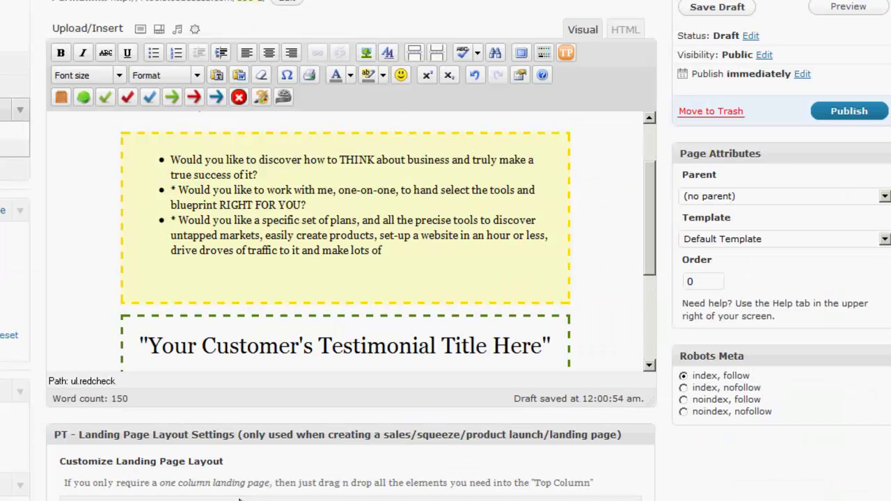
- Examine the new testimonial box's placeholder photo and text, and compare them with the testimonials on the IMM Academy sales page
{"action": "left_click_drag", "start_coordinate": [653, 247], "coordinate": [653, 341]}
{"action": "left_click", "coordinate": [178, 221]}
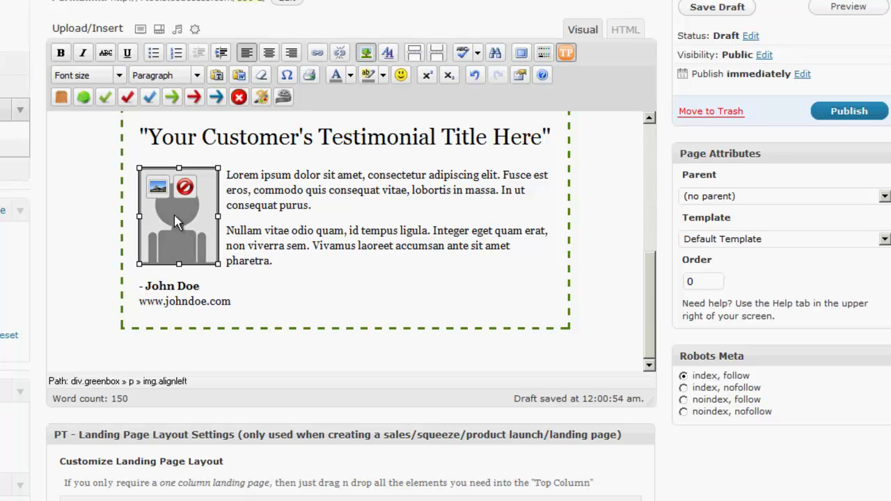
{"action": "left_click_drag", "start_coordinate": [227, 175], "coordinate": [274, 266]}
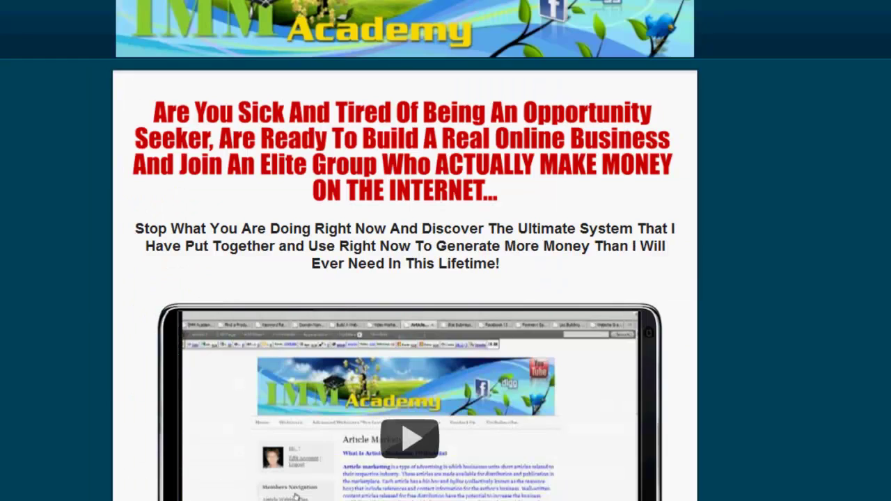
{"action": "scroll", "coordinate": [741, 289], "scroll_direction": "down", "scroll_amount": 15}
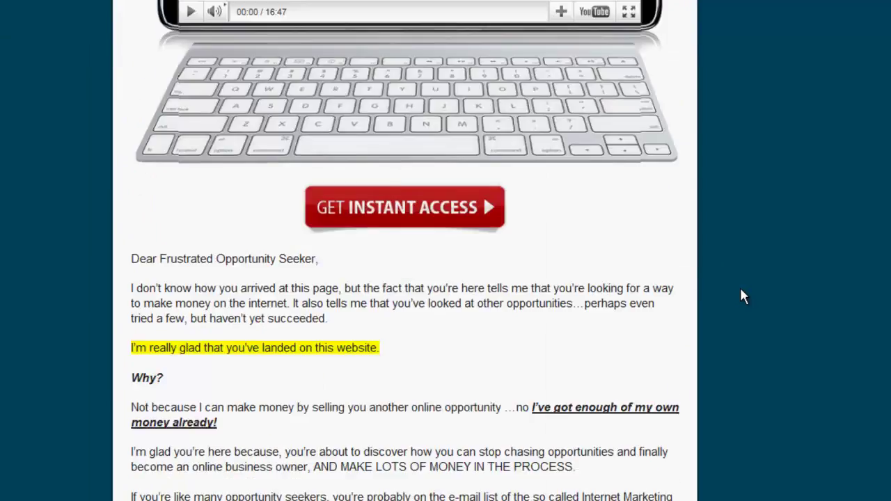
{"action": "scroll", "coordinate": [739, 304], "scroll_direction": "down", "scroll_amount": 20}
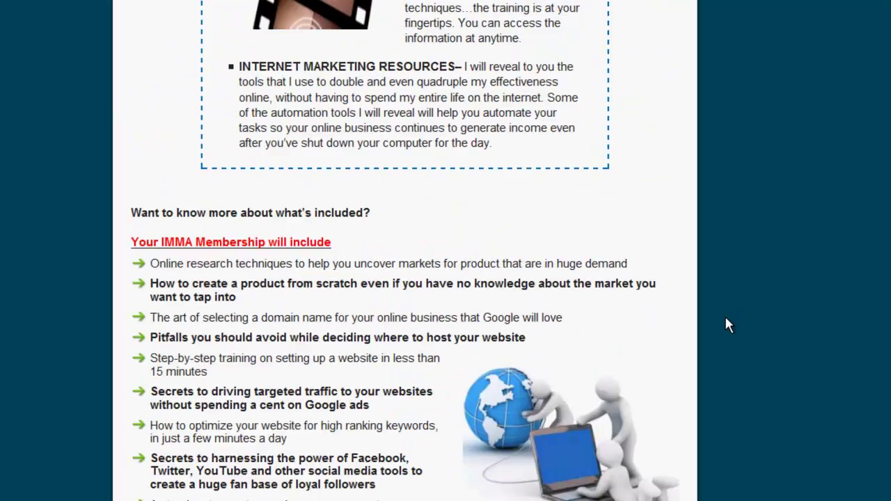
{"action": "scroll", "coordinate": [722, 320], "scroll_direction": "down", "scroll_amount": 7}
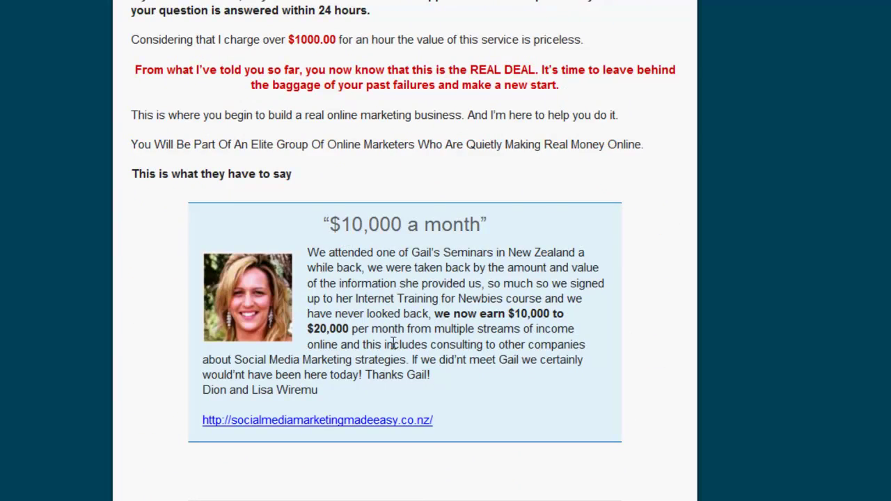
{"action": "scroll", "coordinate": [420, 348], "scroll_direction": "down", "scroll_amount": 6}
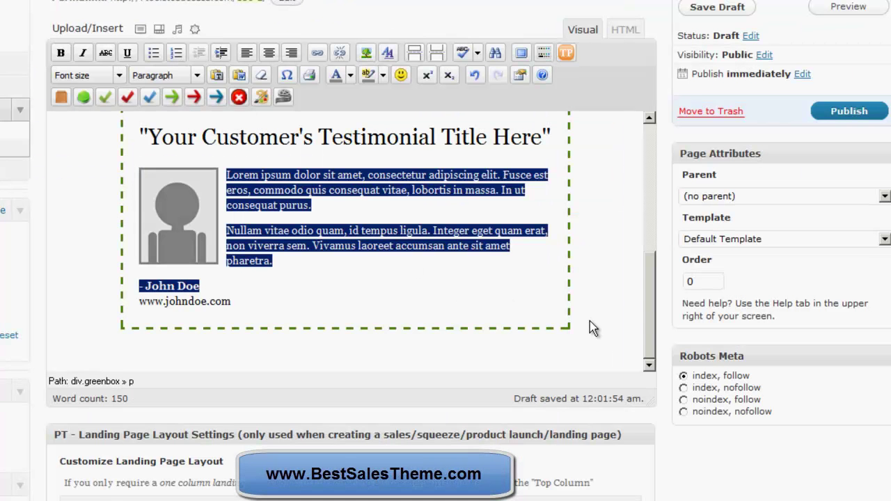
- Add a blank line at the end of the testimonial box and the text "jhjhj" after its end comment in the HTML source
{"action": "left_click", "coordinate": [589, 320]}
{"action": "key", "text": "Return"}
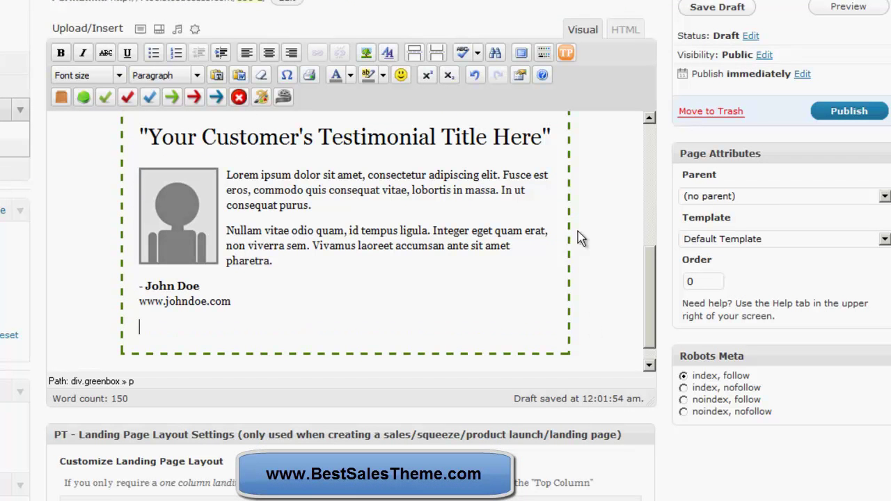
{"action": "left_click", "coordinate": [624, 31]}
{"action": "left_click_drag", "start_coordinate": [644, 142], "coordinate": [637, 352]}
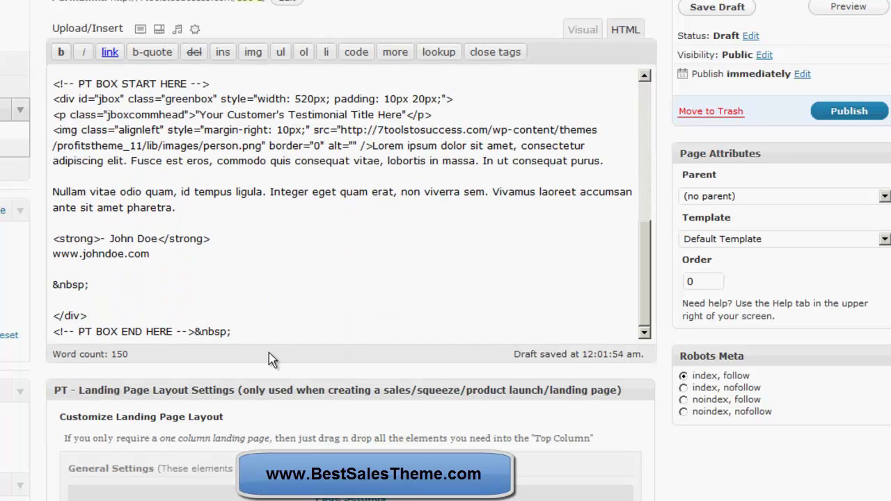
{"action": "key", "text": "Return"}
{"action": "key", "text": "Return"}
{"action": "key", "text": "Return"}
{"action": "type", "text": "jhjhj"}
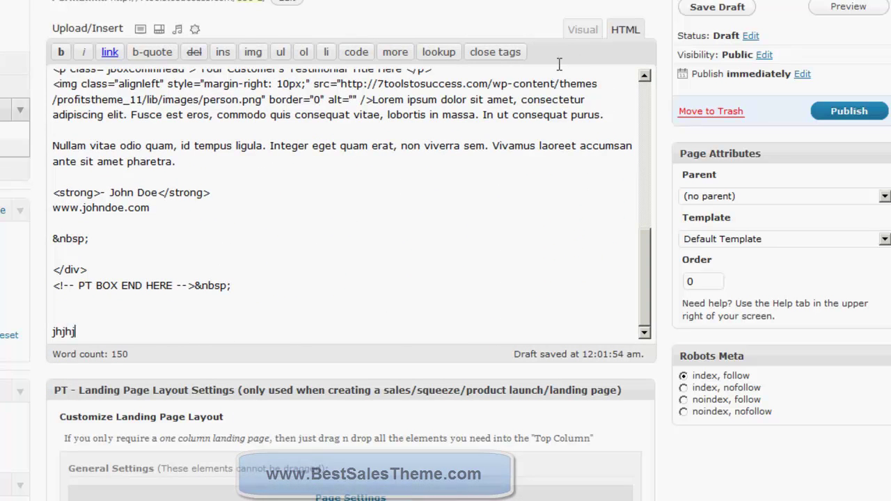
{"action": "left_click", "coordinate": [583, 30]}
{"action": "scroll", "coordinate": [160, 364], "scroll_direction": "down", "scroll_amount": 1}
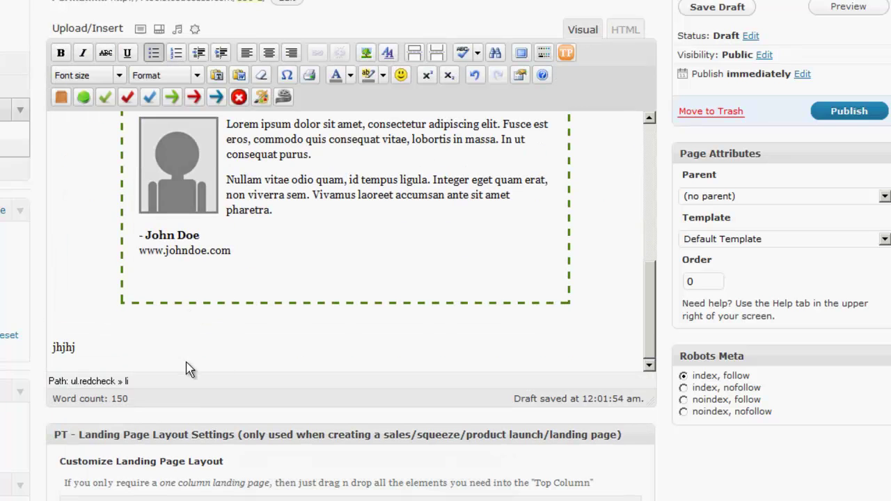
- Replace the "jhjhj" text with an unfilled green dashed-border box, 520 px wide, using the Product Detail Template
{"action": "left_click_drag", "start_coordinate": [78, 348], "coordinate": [40, 352]}
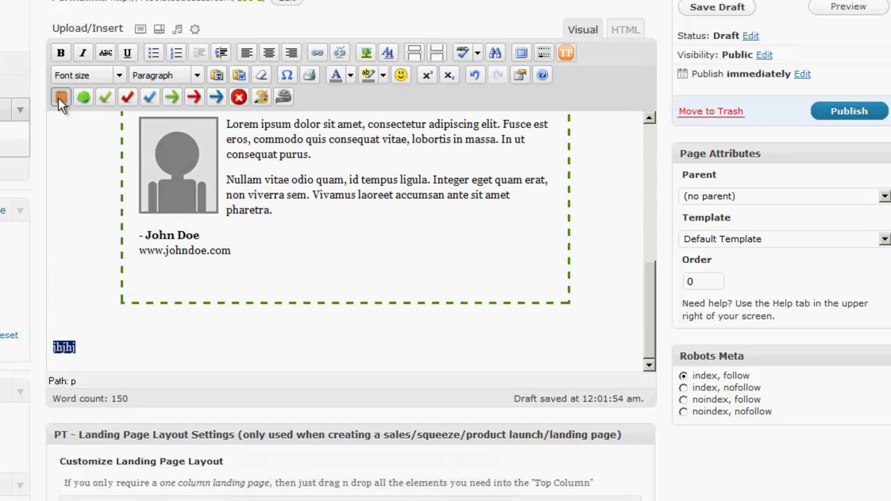
{"action": "left_click", "coordinate": [62, 97]}
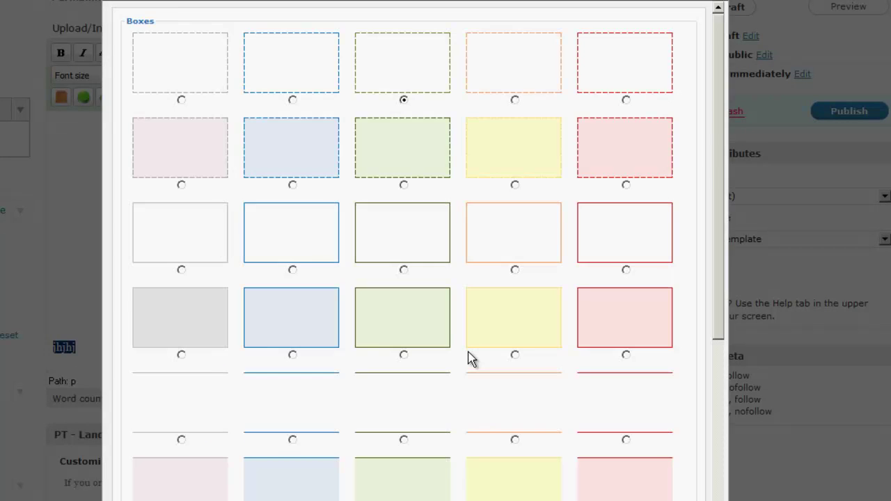
{"action": "scroll", "coordinate": [457, 342], "scroll_direction": "down", "scroll_amount": 10}
{"action": "scroll", "coordinate": [480, 21], "scroll_direction": "up", "scroll_amount": 2}
{"action": "left_click", "coordinate": [489, 89]}
{"action": "left_click", "coordinate": [480, 129]}
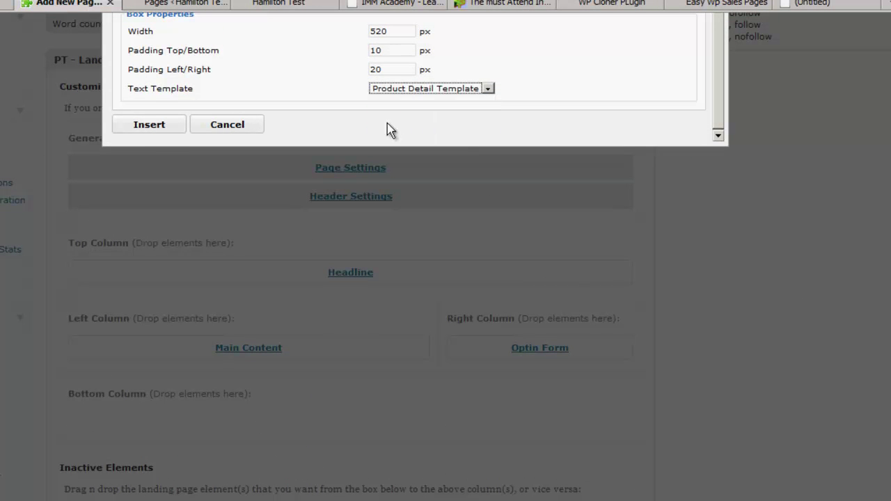
{"action": "left_click", "coordinate": [139, 126]}
{"action": "scroll", "coordinate": [673, 364], "scroll_direction": "up", "scroll_amount": 6}
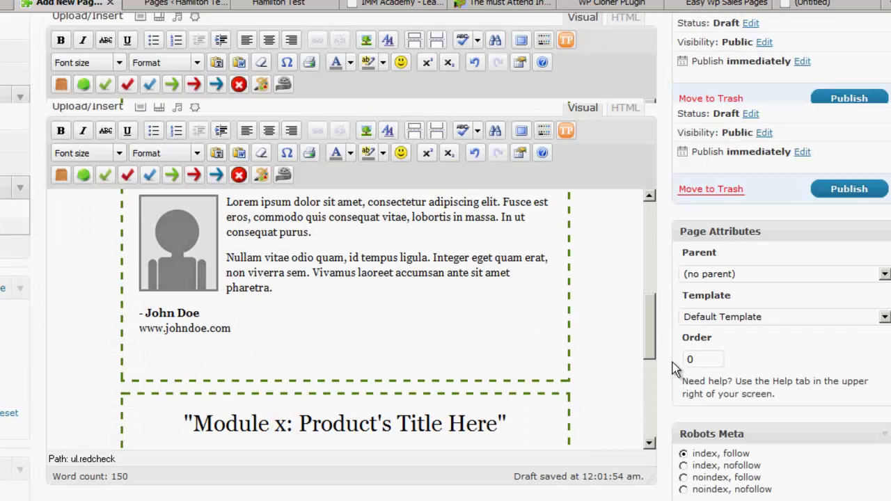
{"action": "left_click_drag", "start_coordinate": [652, 338], "coordinate": [645, 404]}
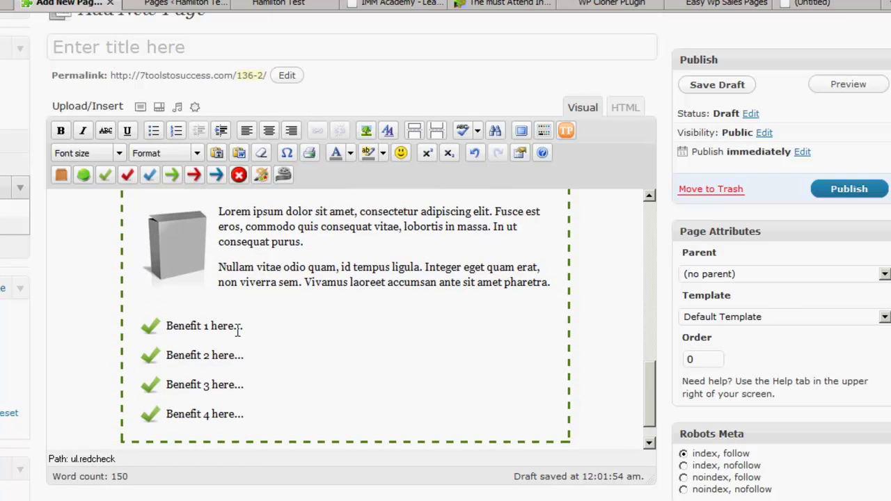
- Try a green arrow bullet on the "Benefit 1 here..." item, and replace it with a red cross bullet
{"action": "left_click", "coordinate": [162, 331]}
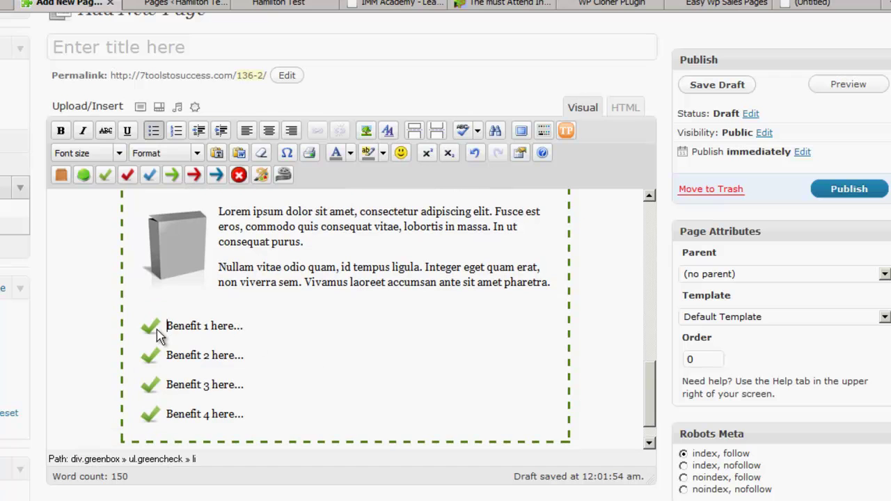
{"action": "left_click", "coordinate": [172, 175]}
{"action": "left_click", "coordinate": [171, 175]}
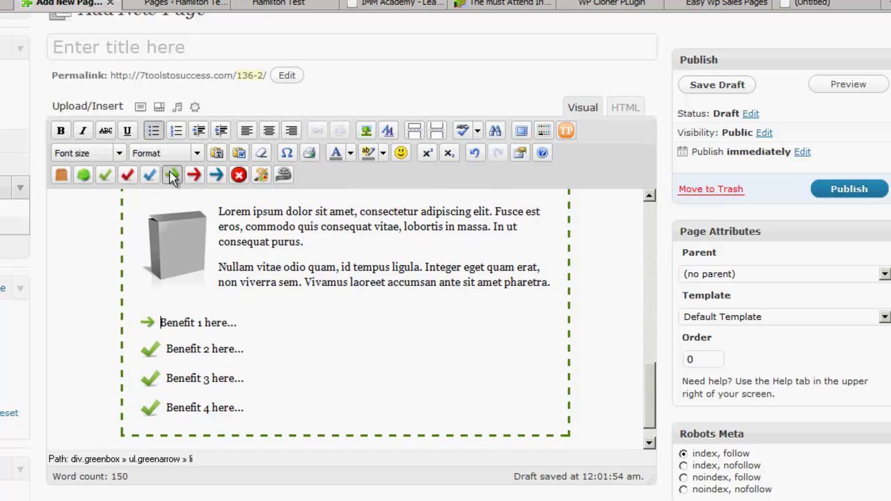
{"action": "left_click", "coordinate": [239, 175]}
{"action": "left_click", "coordinate": [240, 174]}
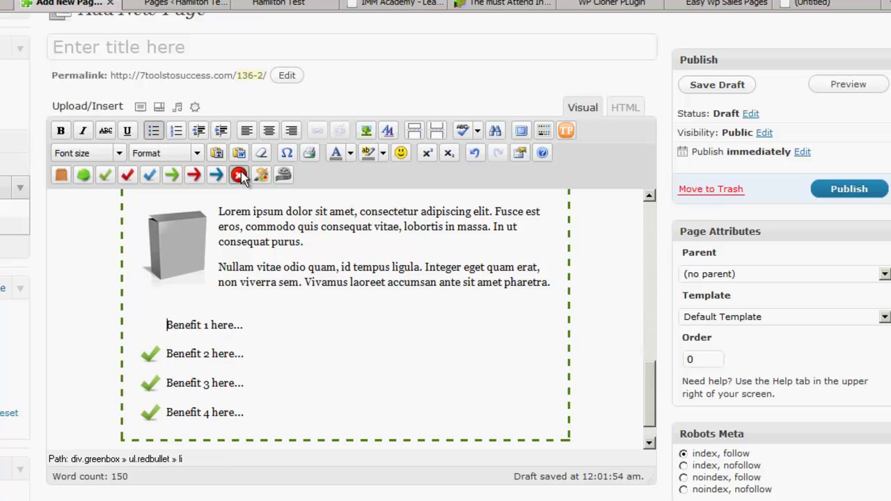
{"action": "left_click", "coordinate": [240, 174]}
{"action": "left_click", "coordinate": [239, 175]}
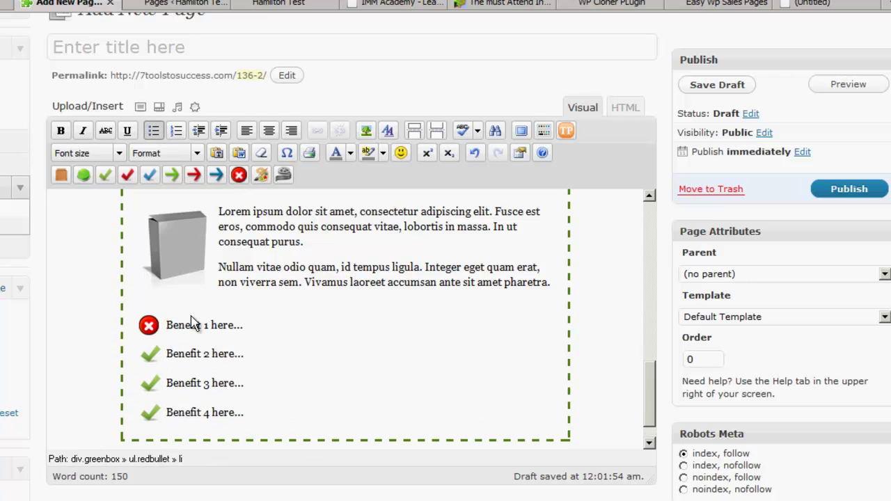
- Add the text "hh" below the product detail box's end comment in the HTML source and return to the visual editor
{"action": "left_click", "coordinate": [625, 108]}
{"action": "left_click_drag", "start_coordinate": [645, 212], "coordinate": [639, 424]}
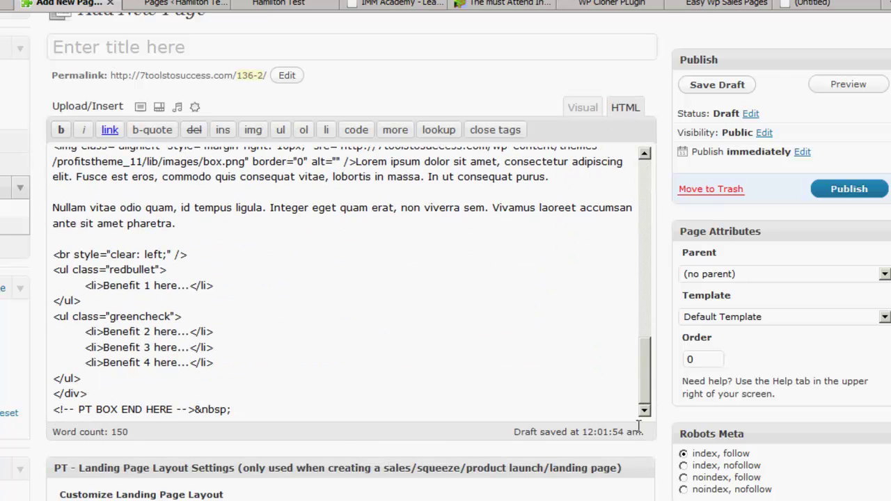
{"action": "left_click", "coordinate": [315, 420]}
{"action": "type", "text": "hh"}
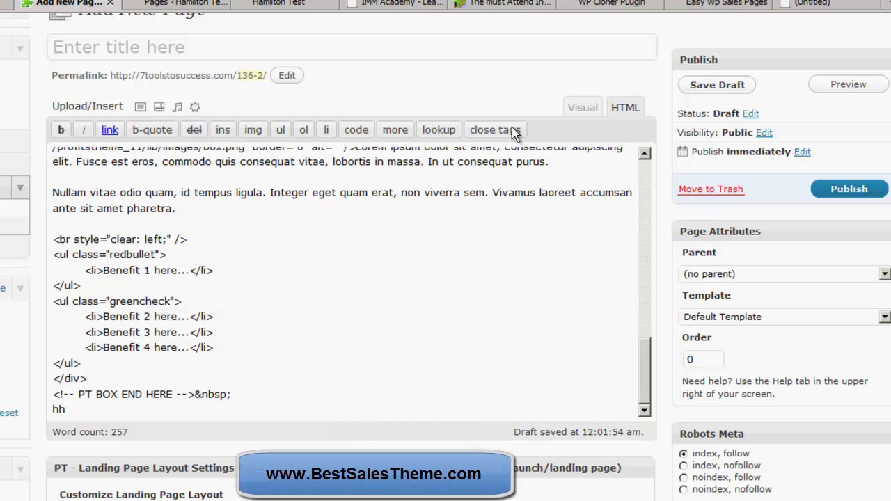
{"action": "left_click", "coordinate": [583, 108]}
{"action": "scroll", "coordinate": [303, 379], "scroll_direction": "down", "scroll_amount": 1}
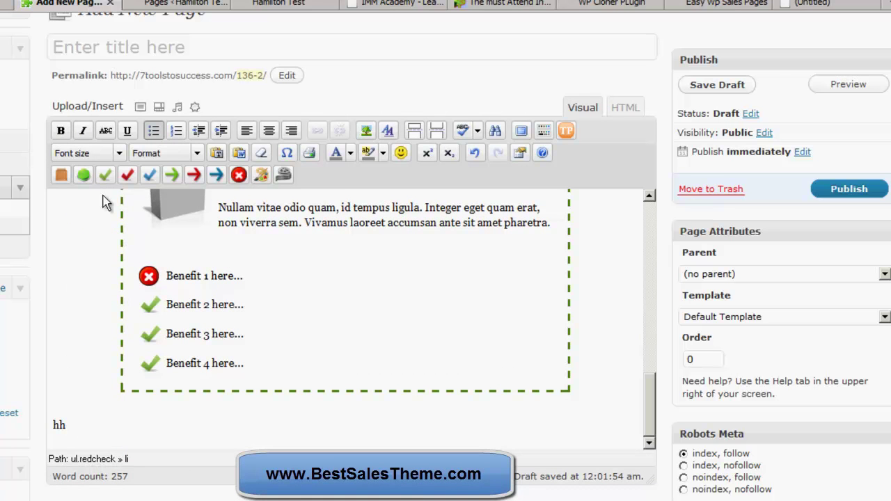
- Insert the red "Join Now!" sales button from the Misc. Buttons group into the page
{"action": "left_click", "coordinate": [83, 174]}
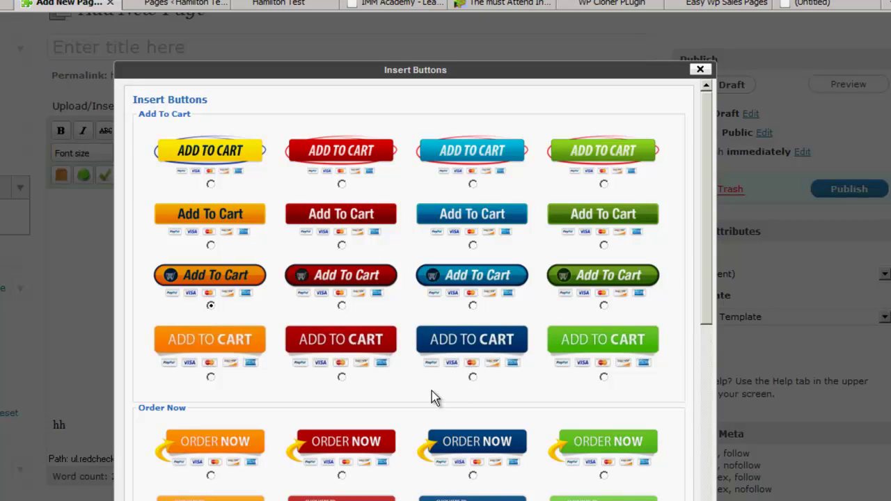
{"action": "scroll", "coordinate": [513, 383], "scroll_direction": "down", "scroll_amount": 8}
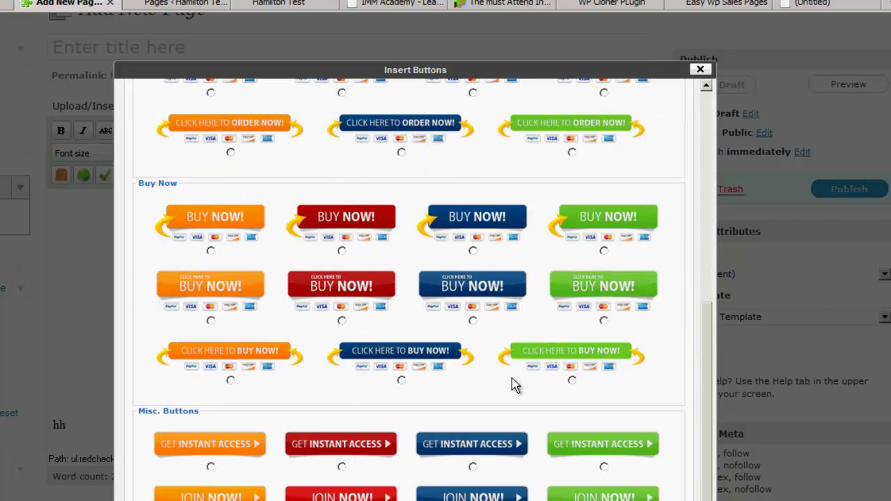
{"action": "left_click", "coordinate": [342, 421]}
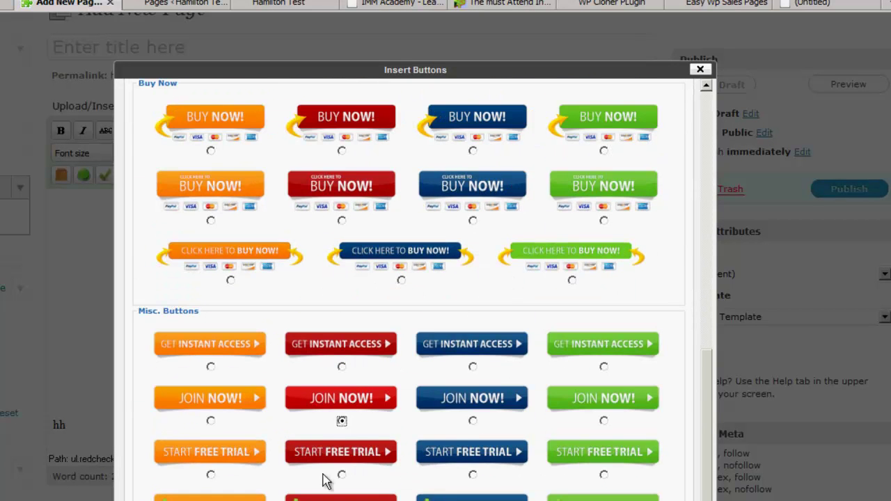
{"action": "left_click", "coordinate": [223, 496]}
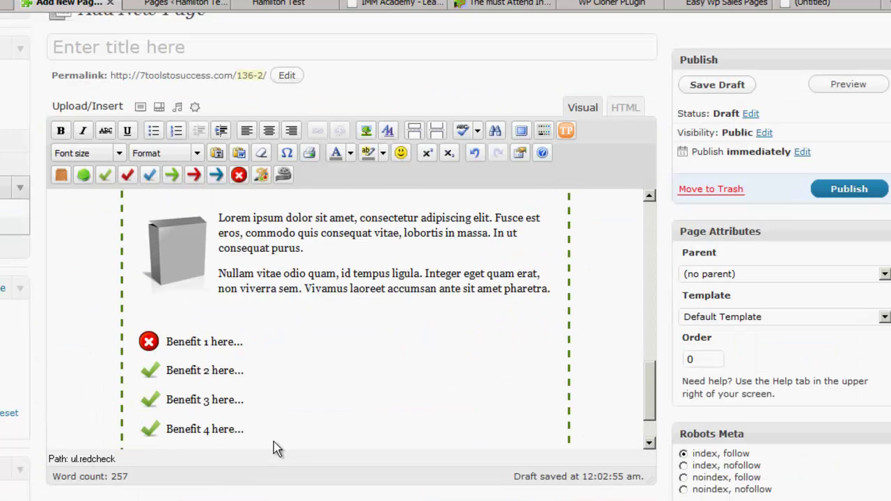
{"action": "scroll", "coordinate": [272, 446], "scroll_direction": "down", "scroll_amount": 2}
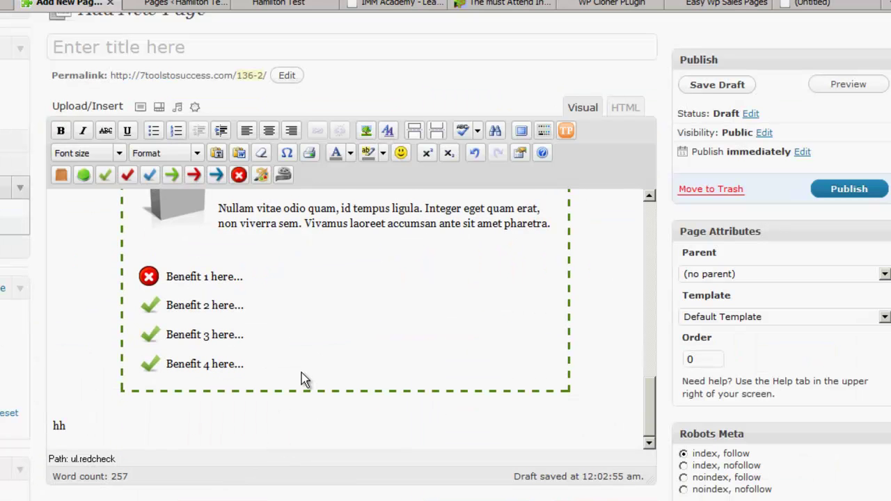
{"action": "scroll", "coordinate": [301, 373], "scroll_direction": "up", "scroll_amount": 12}
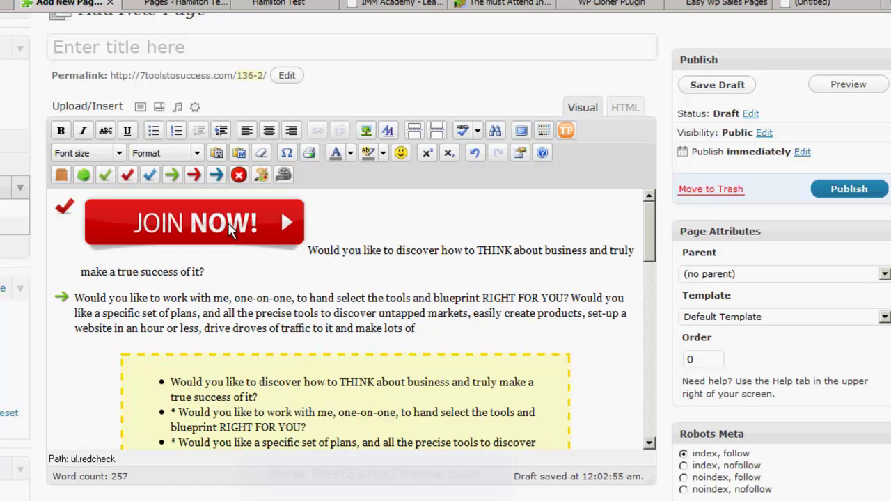
- Add blank space above the "Join Now!" button and insert the blue "Secure Order" graphic there
{"action": "key", "text": "Return"}
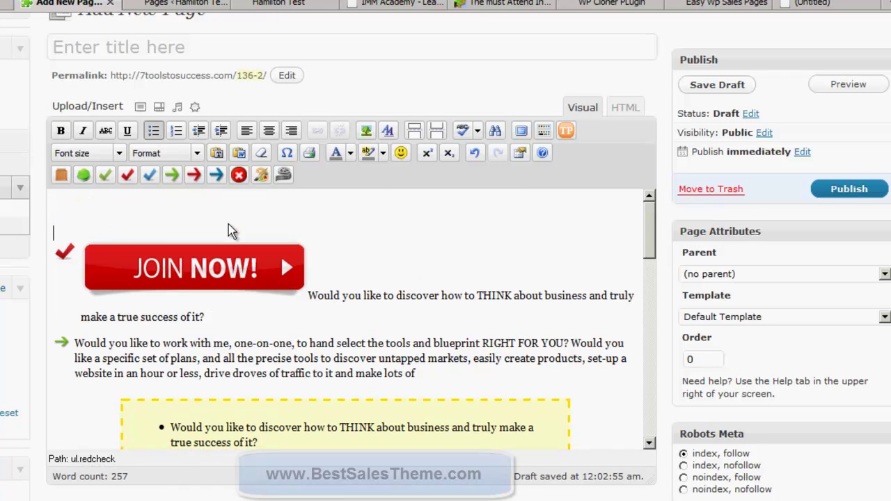
{"action": "left_click", "coordinate": [65, 178]}
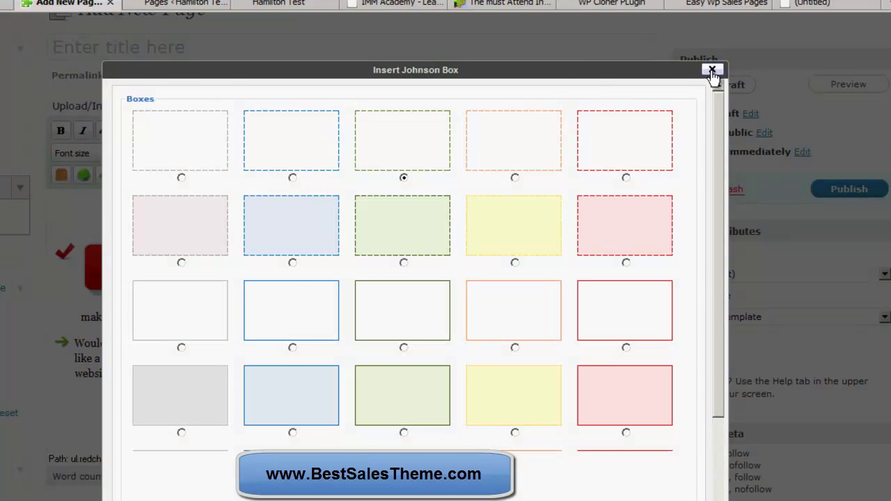
{"action": "left_click", "coordinate": [711, 68]}
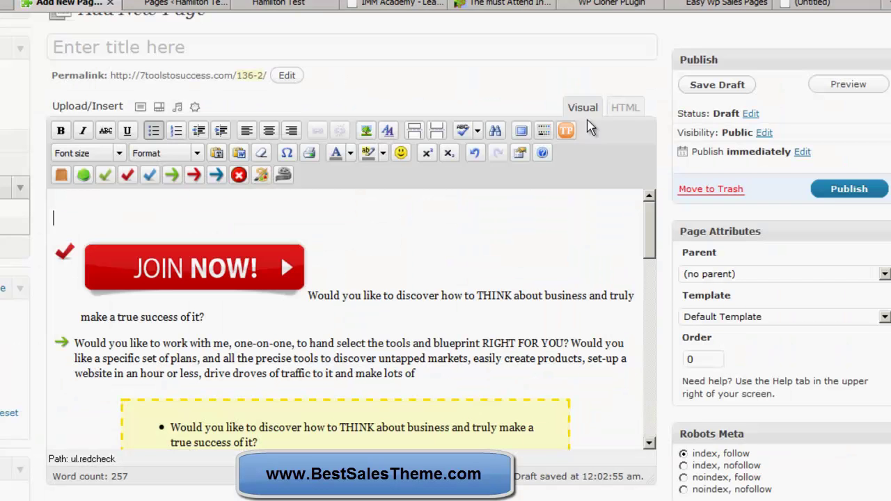
{"action": "left_click", "coordinate": [261, 178]}
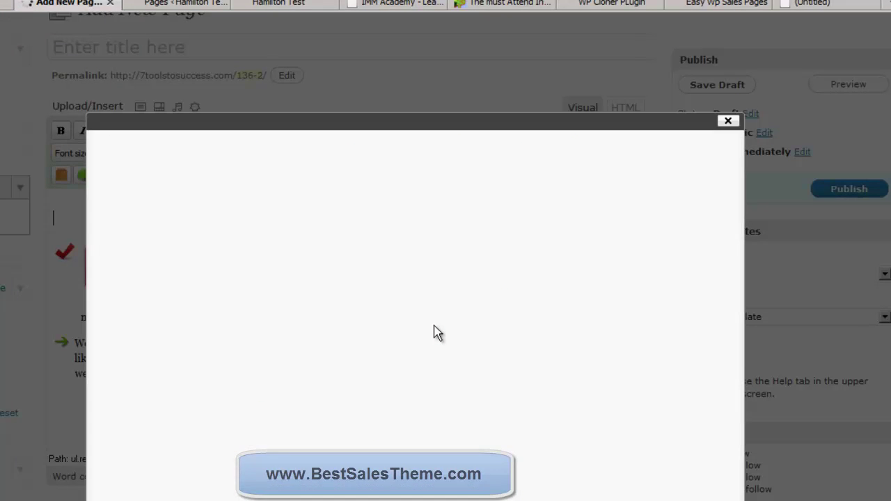
{"action": "scroll", "coordinate": [630, 414], "scroll_direction": "down", "scroll_amount": 3}
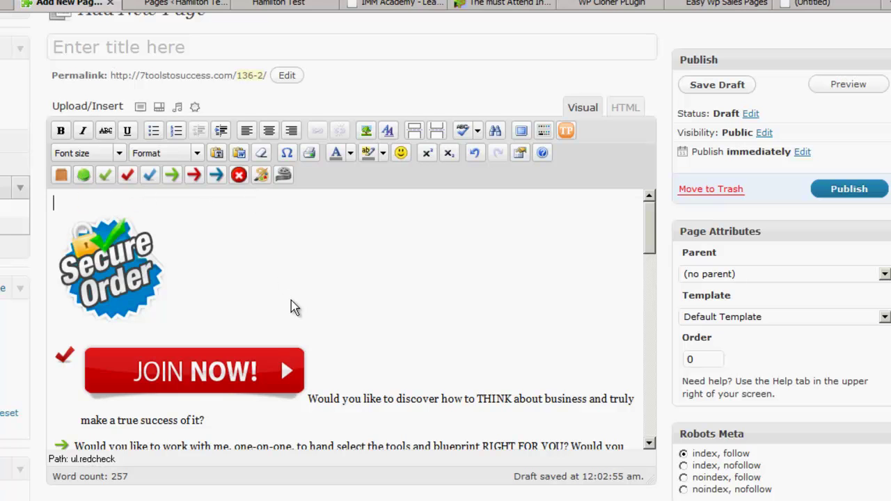
- Review the page content from the "Secure Order" graphic down to the product detail box
{"action": "scroll", "coordinate": [293, 302], "scroll_direction": "down", "scroll_amount": 15}
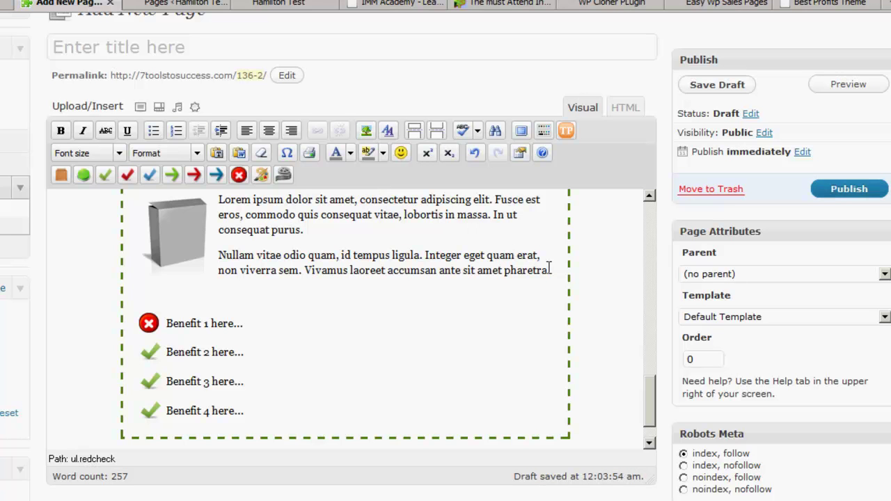
{"action": "left_click_drag", "start_coordinate": [653, 387], "coordinate": [652, 209]}
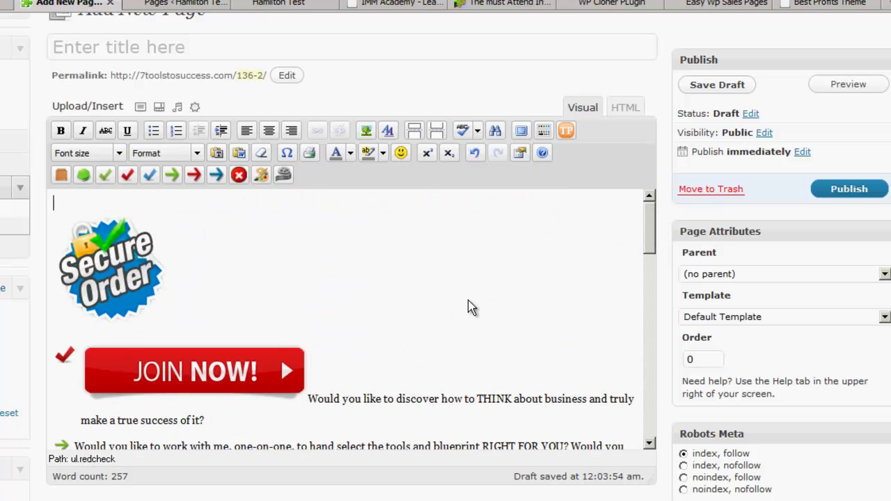
{"action": "scroll", "coordinate": [470, 308], "scroll_direction": "down", "scroll_amount": 5}
{"action": "scroll", "coordinate": [470, 307], "scroll_direction": "down", "scroll_amount": 5}
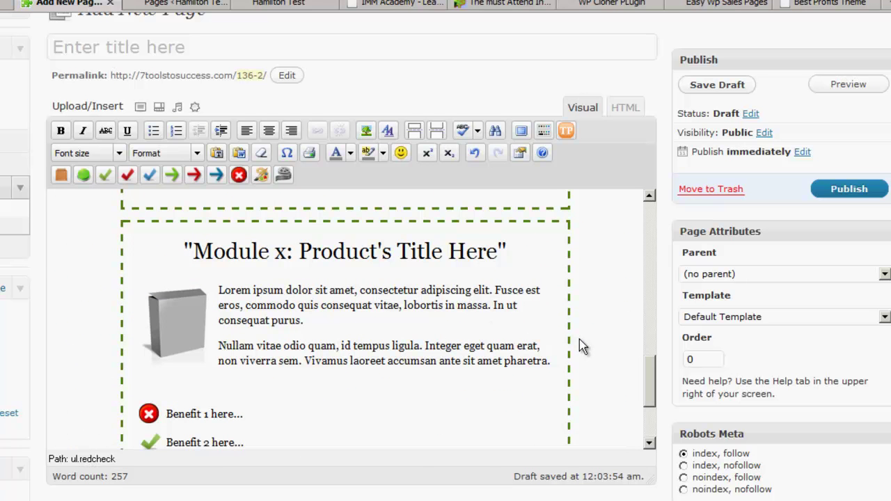
{"action": "scroll", "coordinate": [579, 339], "scroll_direction": "up", "scroll_amount": 2}
{"action": "scroll", "coordinate": [579, 339], "scroll_direction": "up", "scroll_amount": 10}
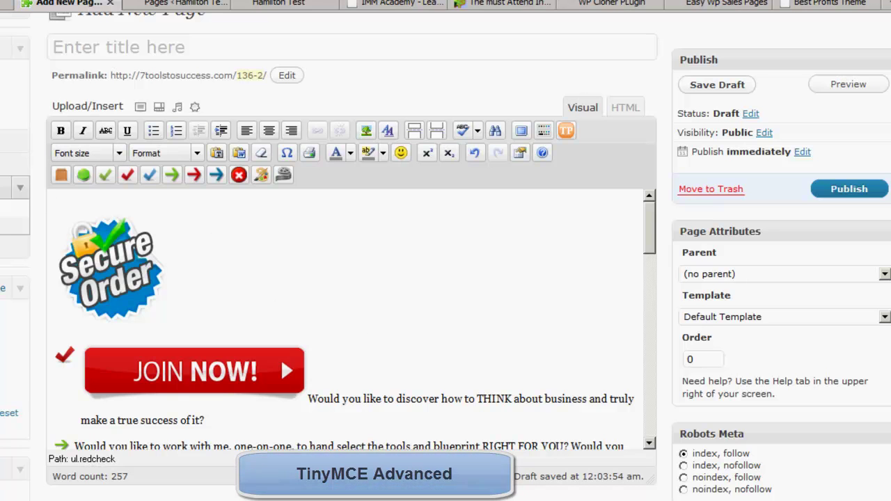
- Open the site's list of installed plugins and locate the TinyMCE Advanced plugin, highlighting its name
{"action": "scroll", "coordinate": [280, 177], "scroll_direction": "down", "scroll_amount": 3}
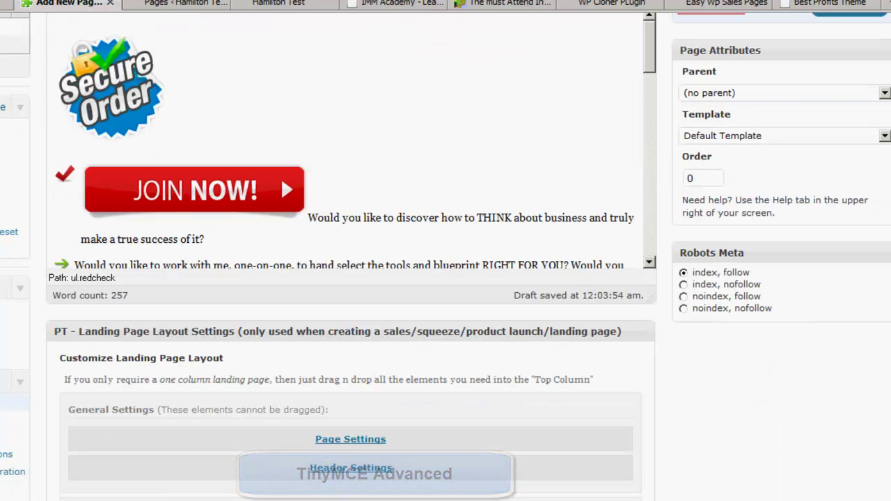
{"action": "left_click", "coordinate": [14, 404]}
{"action": "left_click", "coordinate": [369, 288]}
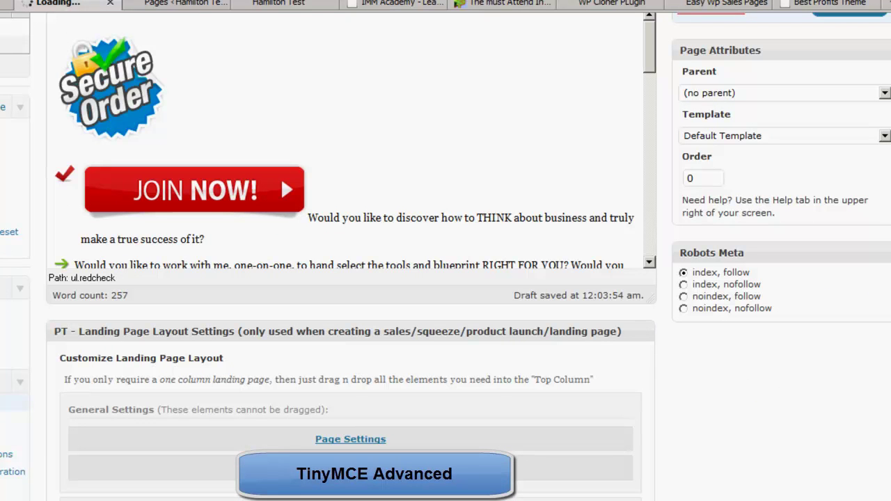
{"action": "left_click", "coordinate": [378, 291]}
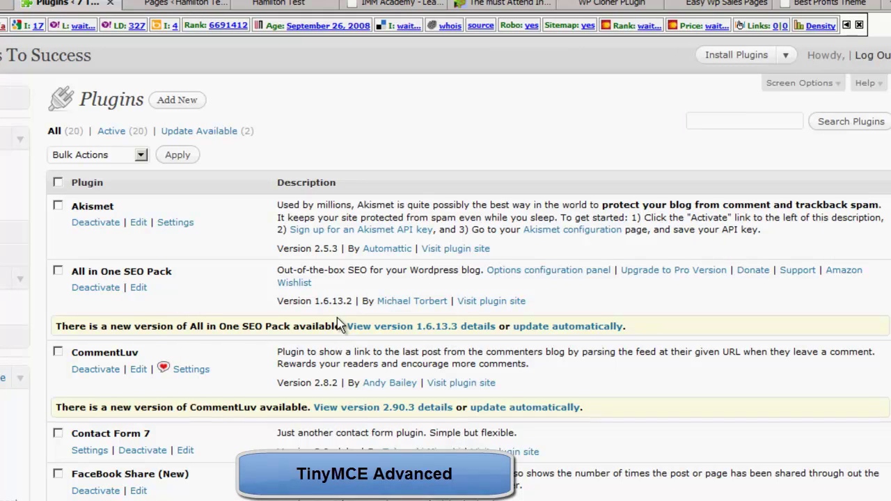
{"action": "scroll", "coordinate": [223, 421], "scroll_direction": "down", "scroll_amount": 4}
{"action": "scroll", "coordinate": [230, 426], "scroll_direction": "down", "scroll_amount": 5}
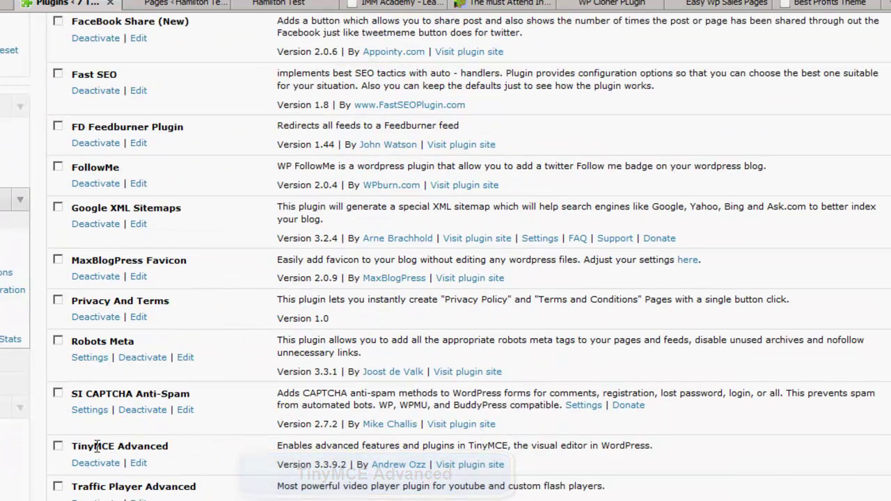
{"action": "left_click_drag", "start_coordinate": [171, 446], "coordinate": [73, 448]}
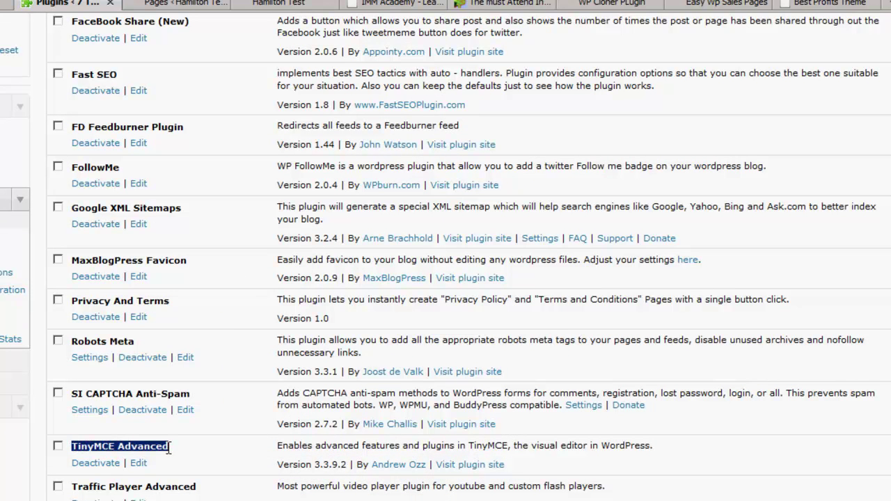
- Switch to the live sales page, clear its text selection and examine the headline, video and opt-in form
{"action": "scroll", "coordinate": [171, 446], "scroll_direction": "up", "scroll_amount": 9}
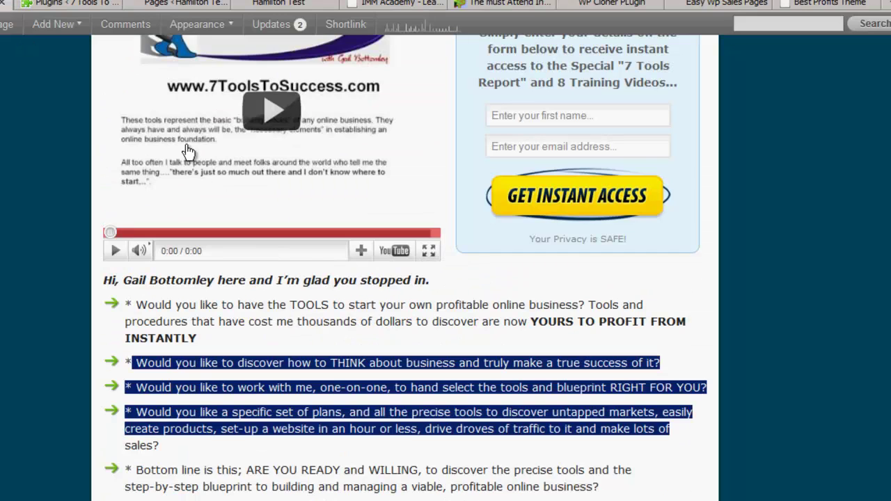
{"action": "left_click", "coordinate": [616, 381]}
{"action": "scroll", "coordinate": [628, 377], "scroll_direction": "up", "scroll_amount": 4}
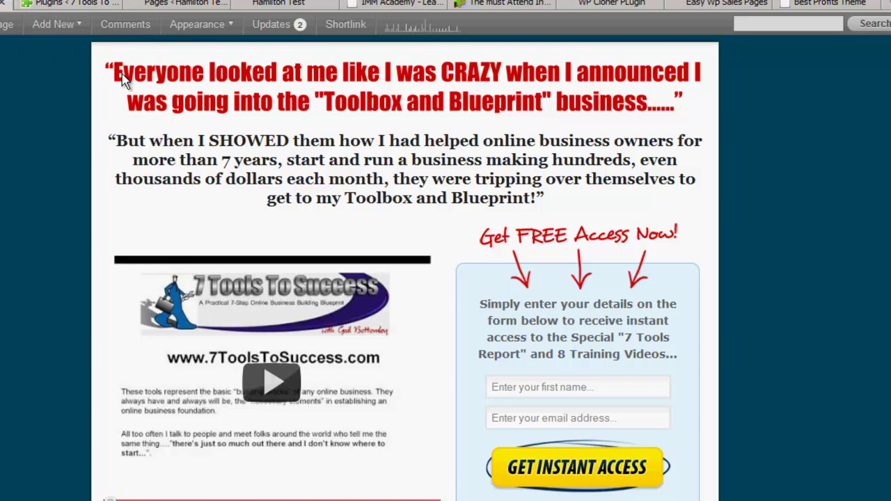
- Return to the site admin and open the "7 Tools" page for editing
{"action": "left_click", "coordinate": [66, 4]}
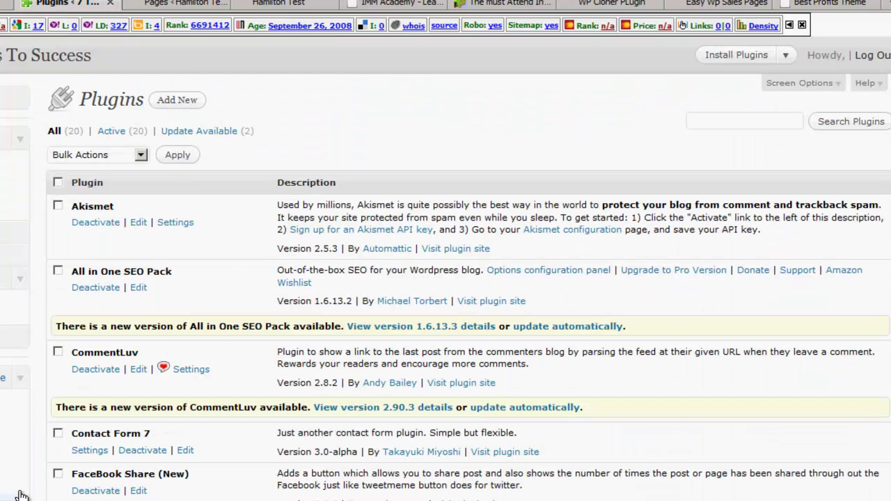
{"action": "left_click", "coordinate": [14, 298]}
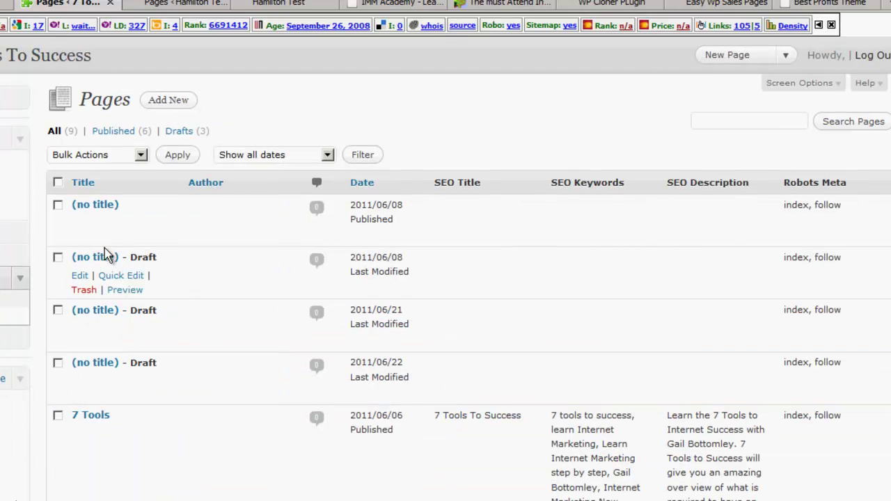
{"action": "mouse_move", "coordinate": [82, 231]}
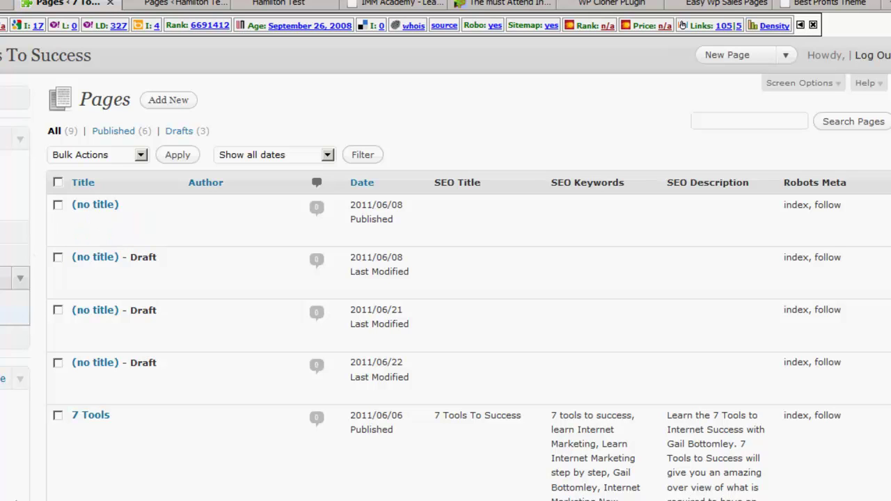
{"action": "left_click", "coordinate": [76, 433]}
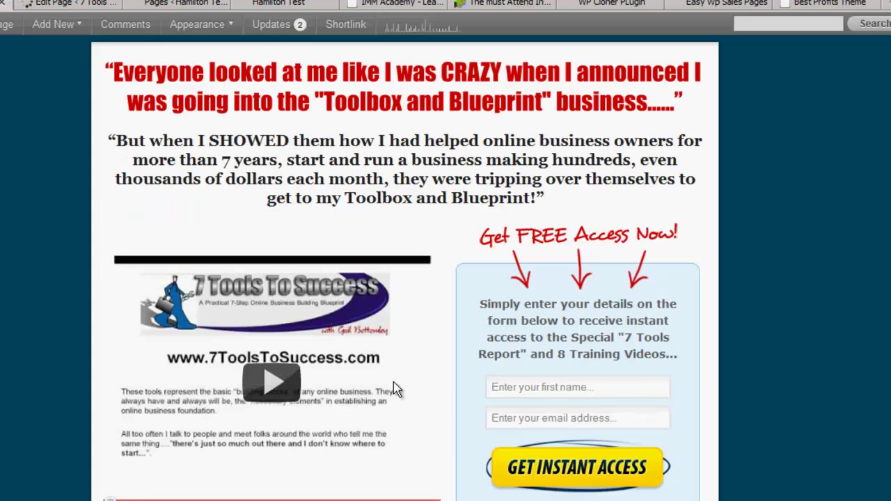
{"action": "left_click", "coordinate": [46, 5]}
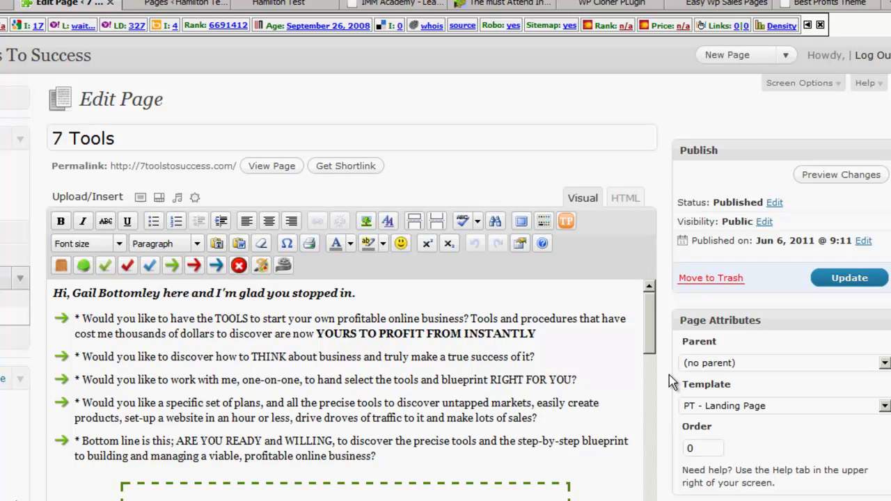
- Choose the "Color Box - Pink" landing page template in the Page Settings, look through the footer options and close the settings
{"action": "scroll", "coordinate": [669, 375], "scroll_direction": "down", "scroll_amount": 5}
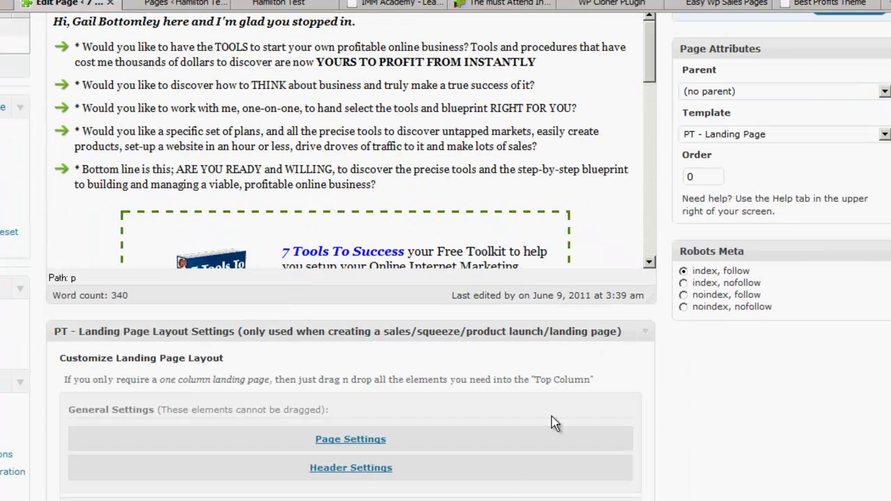
{"action": "left_click", "coordinate": [361, 439]}
{"action": "scroll", "coordinate": [403, 352], "scroll_direction": "down", "scroll_amount": 5}
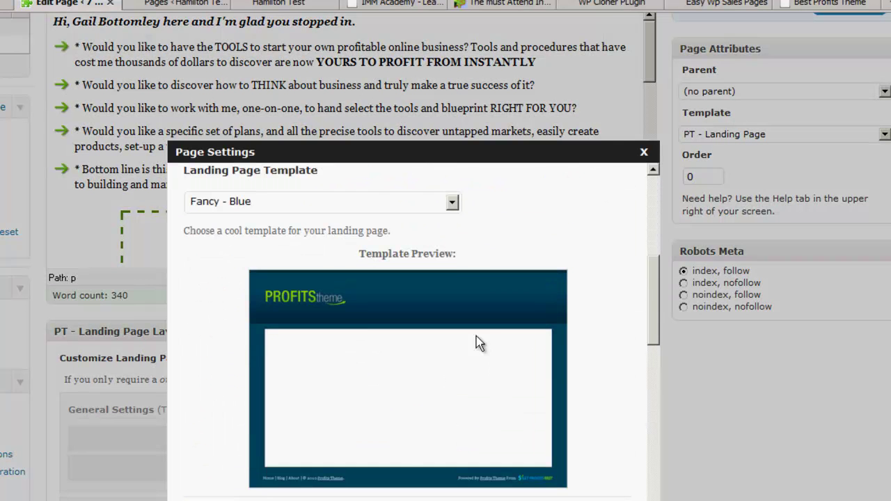
{"action": "left_click", "coordinate": [453, 202]}
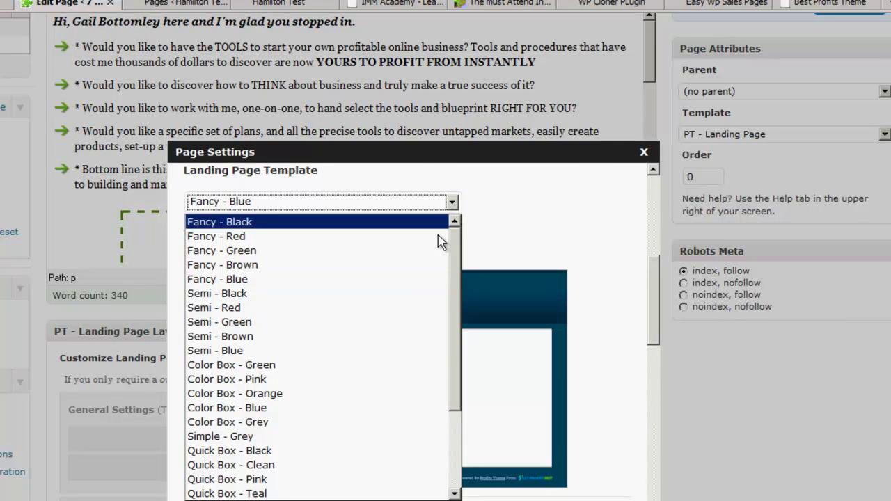
{"action": "left_click", "coordinate": [367, 381]}
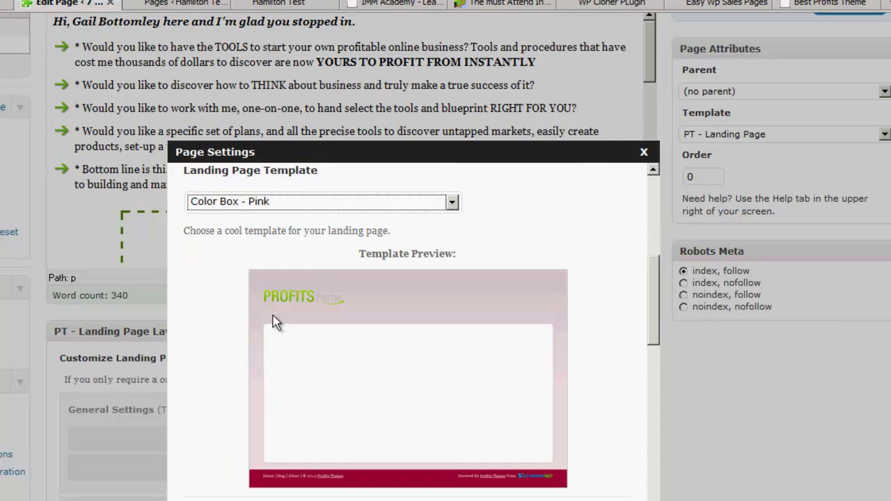
{"action": "left_click_drag", "start_coordinate": [654, 314], "coordinate": [634, 447]}
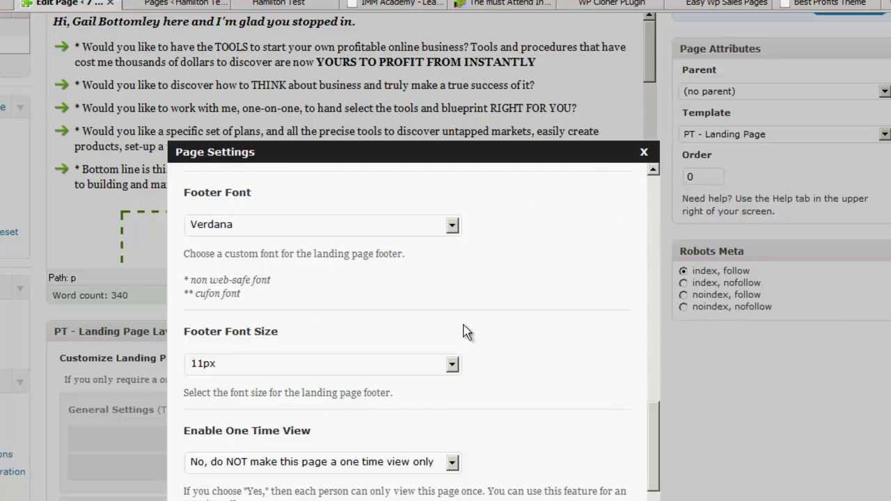
{"action": "left_click", "coordinate": [642, 153]}
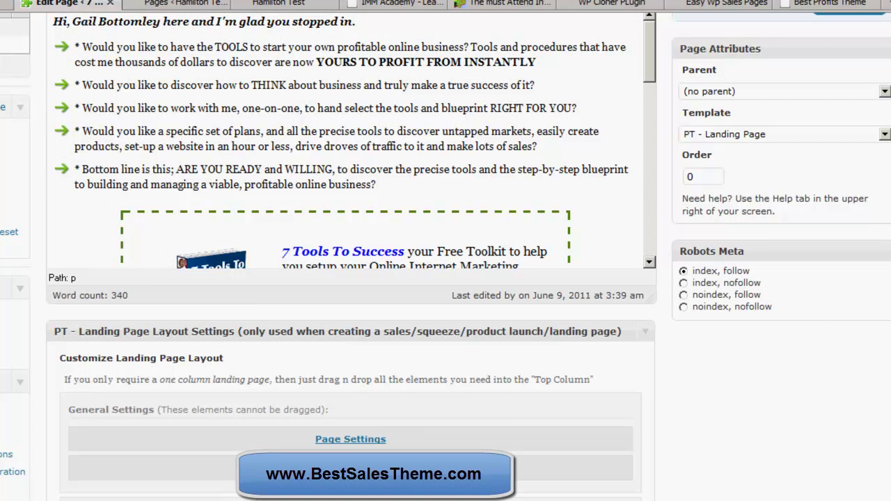
- Open the landing page's Header Settings, review the header image, alignment and height options, and close them
{"action": "left_click", "coordinate": [350, 469]}
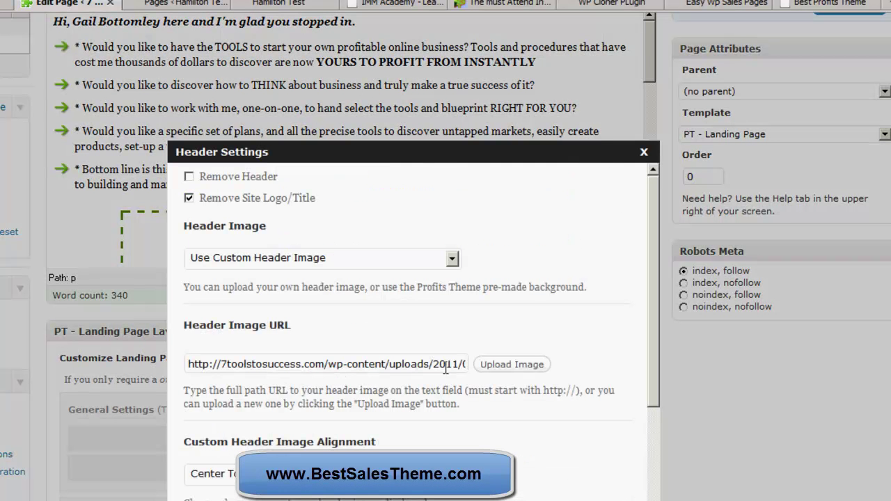
{"action": "scroll", "coordinate": [318, 365], "scroll_direction": "down", "scroll_amount": 4}
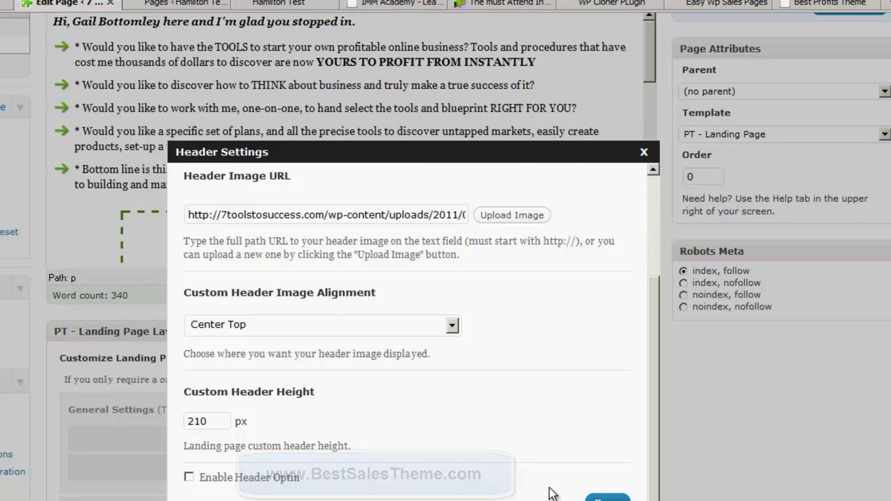
{"action": "left_click", "coordinate": [645, 153]}
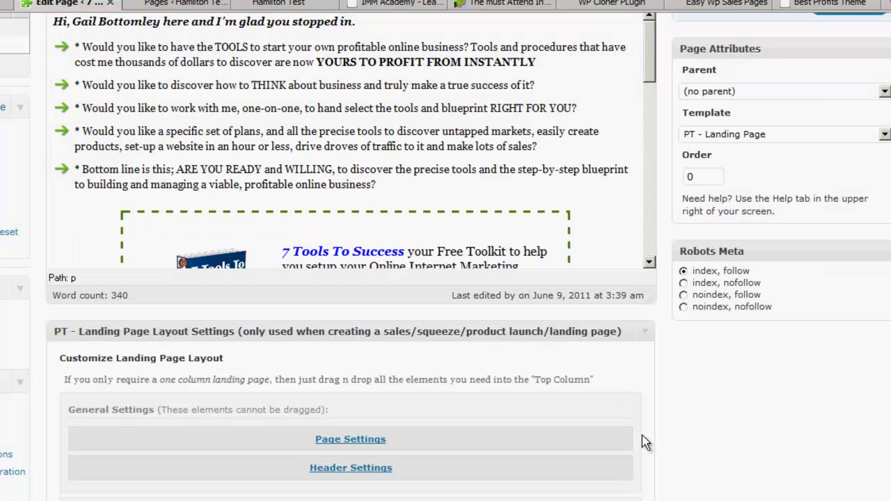
- Review the Headline settings against the live page's headline, then examine the Sub-Headline text, color and font settings and close them
{"action": "scroll", "coordinate": [667, 450], "scroll_direction": "down", "scroll_amount": 3}
{"action": "left_click", "coordinate": [349, 363]}
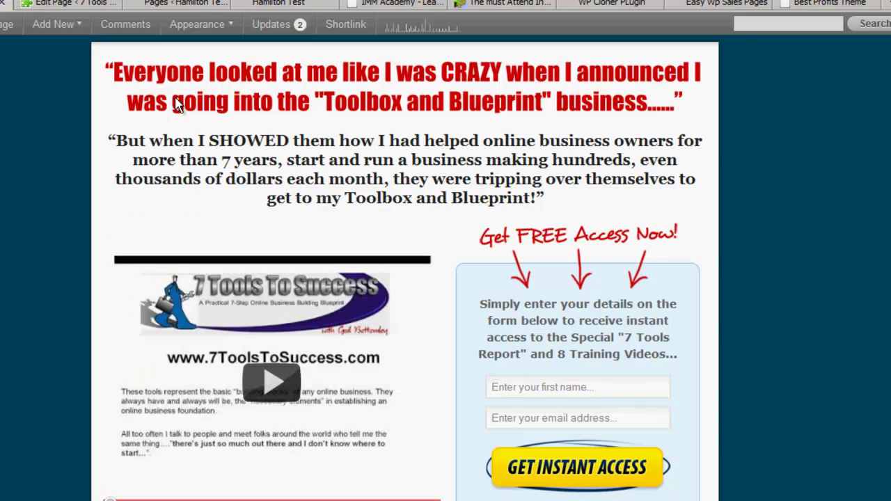
{"action": "left_click", "coordinate": [66, 2]}
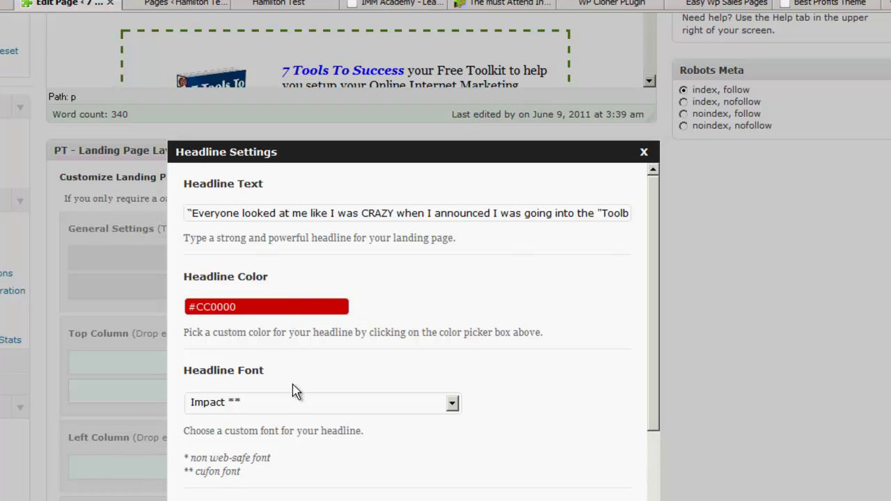
{"action": "left_click", "coordinate": [642, 152]}
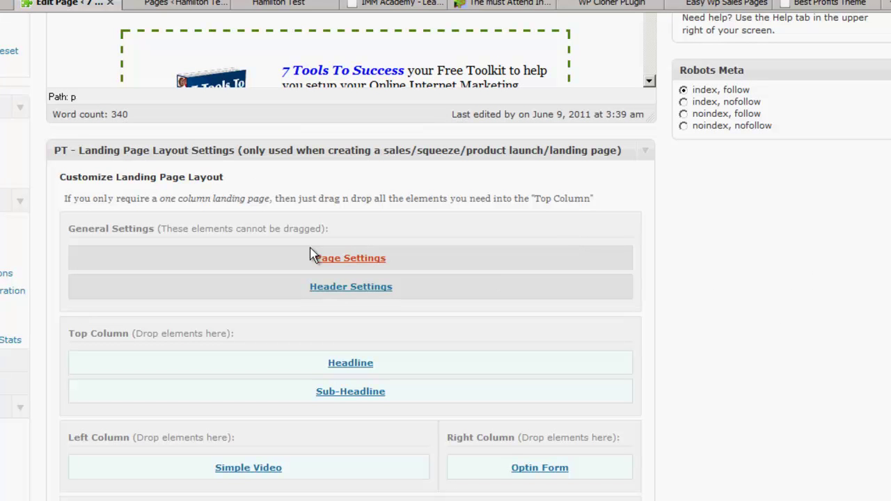
{"action": "left_click", "coordinate": [360, 392]}
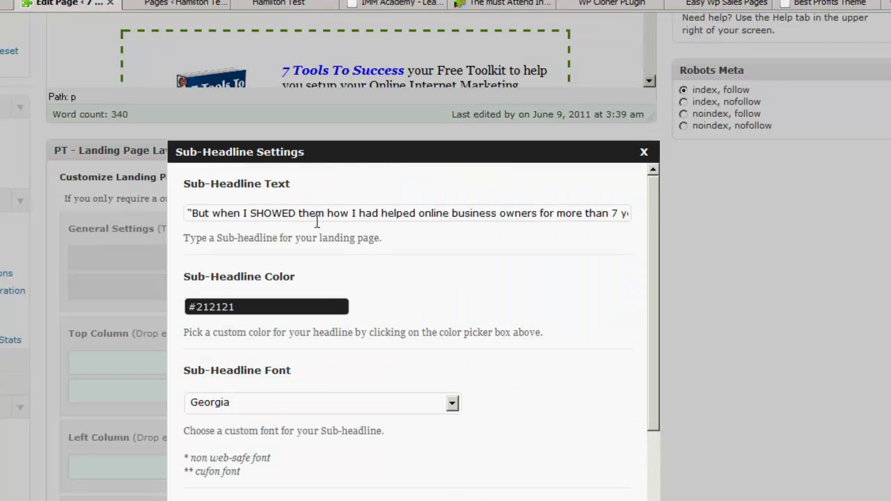
{"action": "left_click", "coordinate": [644, 153]}
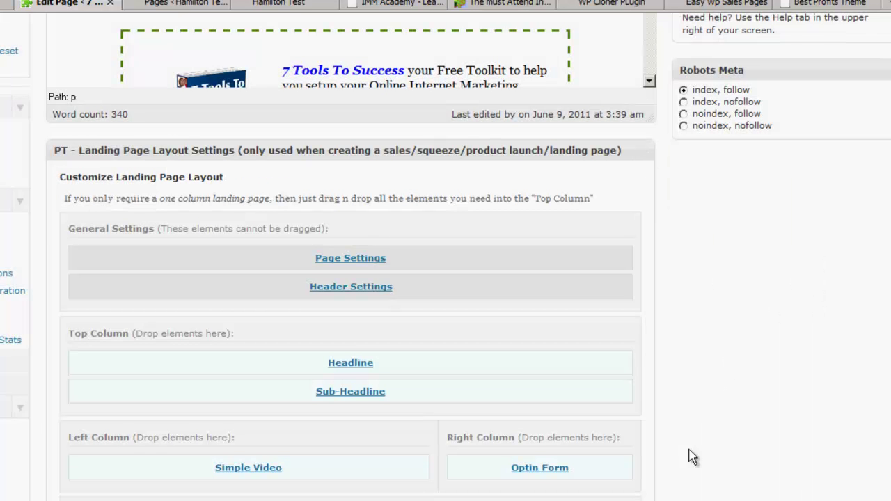
- Add the inactive Comments and Registration + Optin Form elements to the end of the landing page's Bottom Column
{"action": "scroll", "coordinate": [686, 442], "scroll_direction": "down", "scroll_amount": 3}
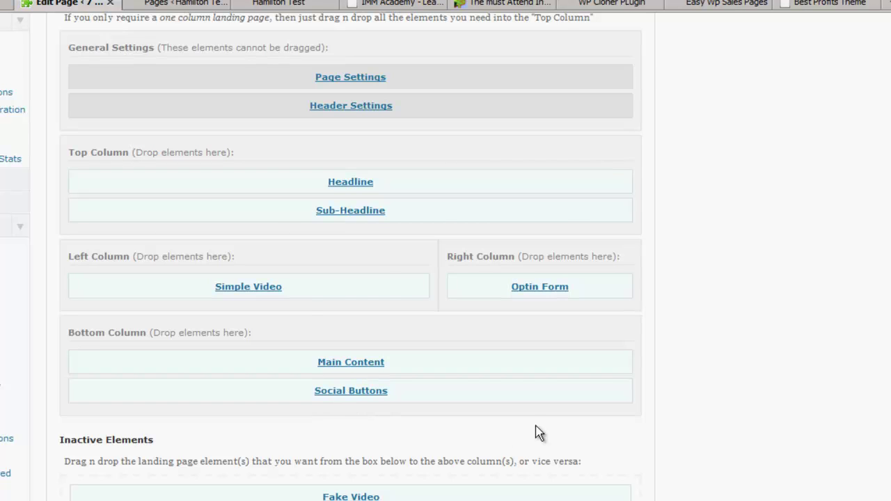
{"action": "scroll", "coordinate": [498, 432], "scroll_direction": "down", "scroll_amount": 1}
{"action": "left_click_drag", "start_coordinate": [375, 496], "coordinate": [416, 341]}
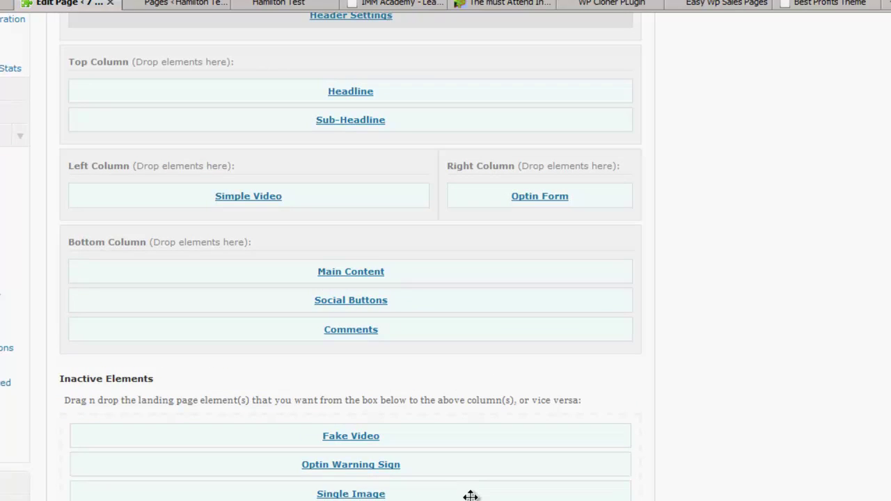
{"action": "scroll", "coordinate": [463, 493], "scroll_direction": "down", "scroll_amount": 3}
{"action": "left_click_drag", "start_coordinate": [420, 497], "coordinate": [431, 185]}
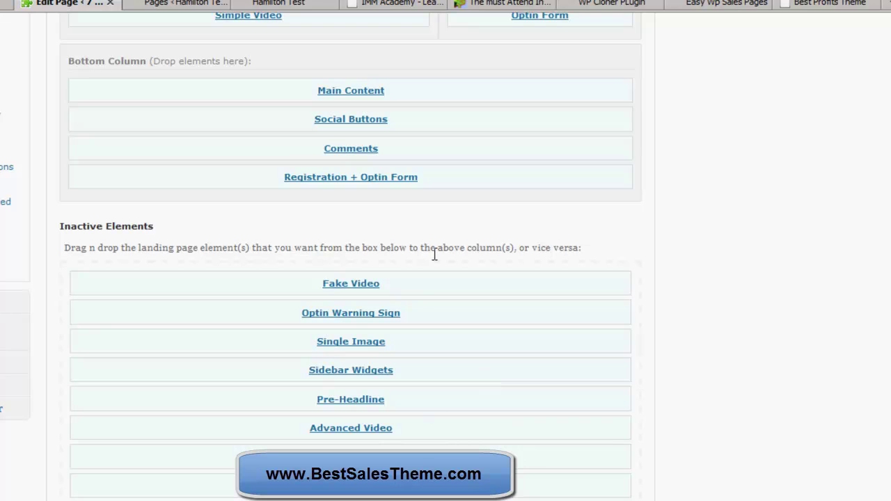
- In the Optin Form settings, preview the "Plain & Simple (w/ Animated Red Arrow)" and "Rounded - Pink" styles, then choose "Gradient - Green"
{"action": "scroll", "coordinate": [473, 441], "scroll_direction": "up", "scroll_amount": 5}
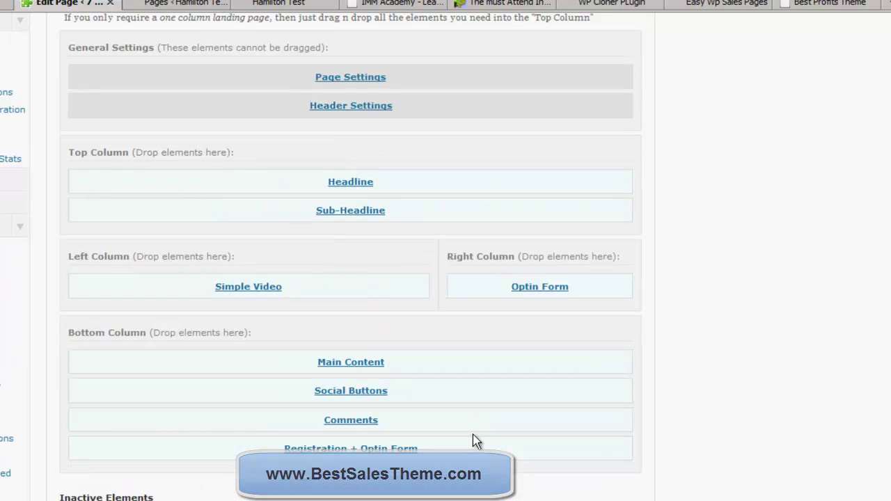
{"action": "left_click", "coordinate": [555, 293]}
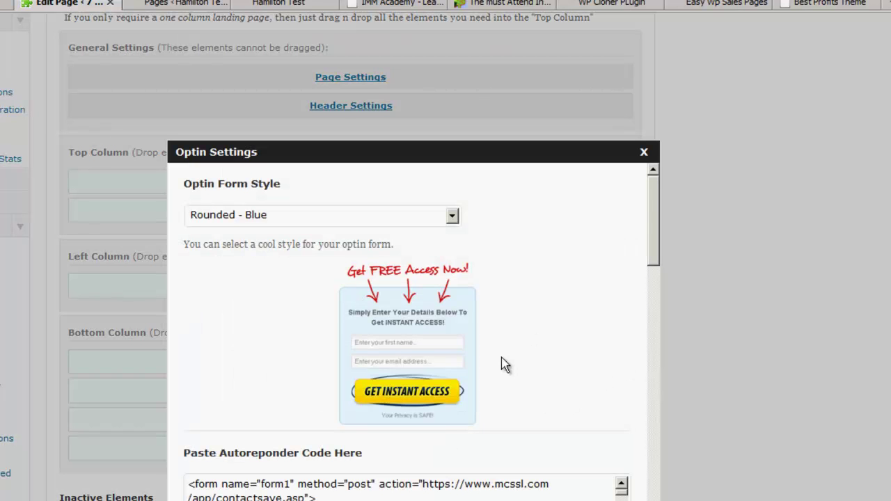
{"action": "left_click", "coordinate": [452, 216]}
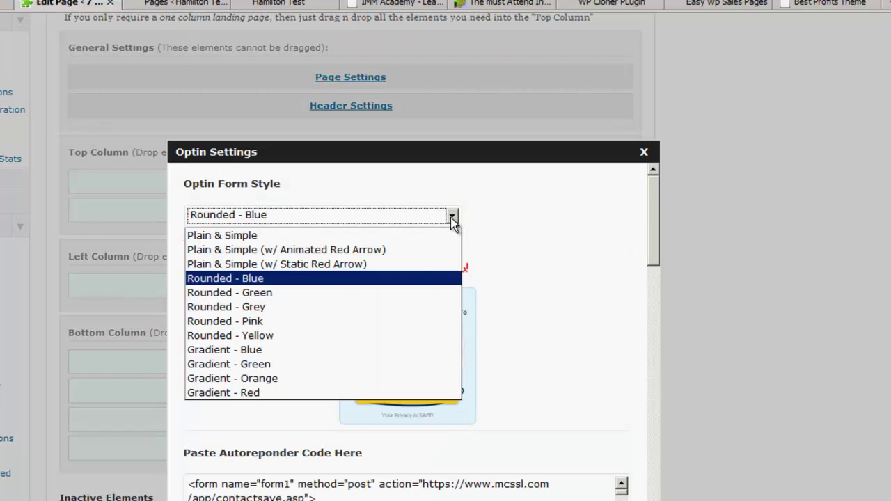
{"action": "left_click", "coordinate": [440, 249]}
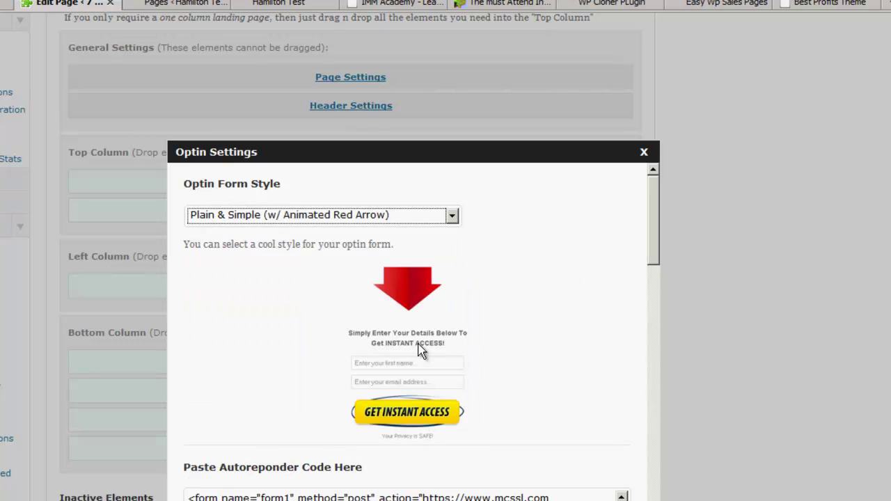
{"action": "left_click", "coordinate": [453, 216]}
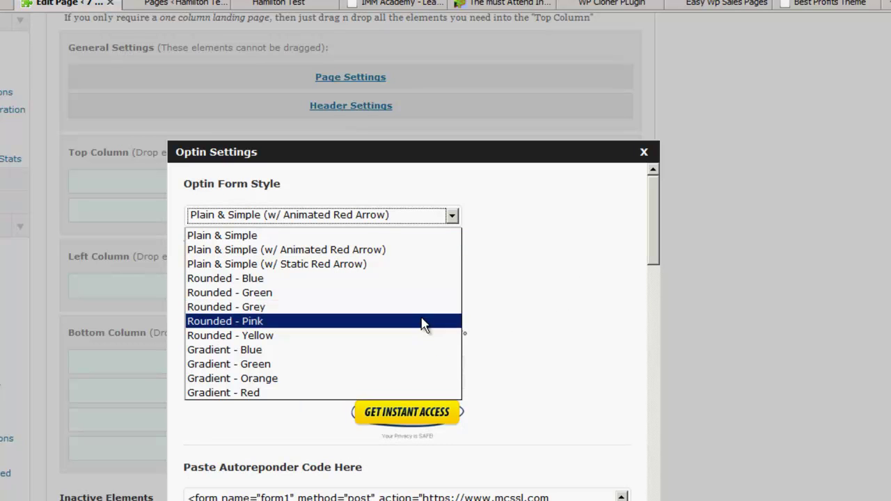
{"action": "key", "text": "Return"}
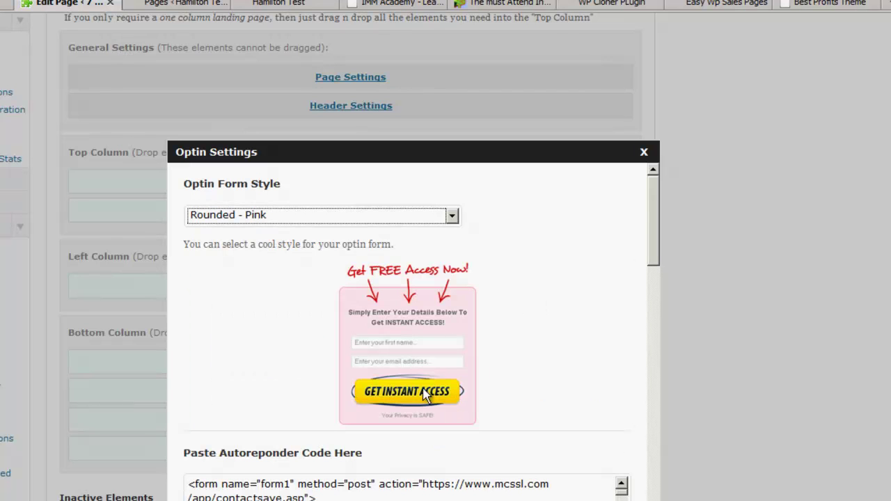
{"action": "left_click", "coordinate": [452, 217]}
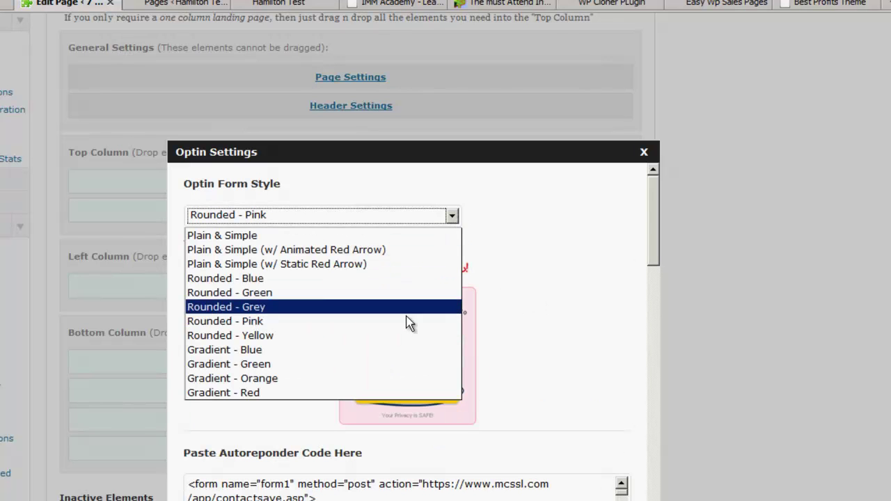
{"action": "left_click", "coordinate": [394, 376]}
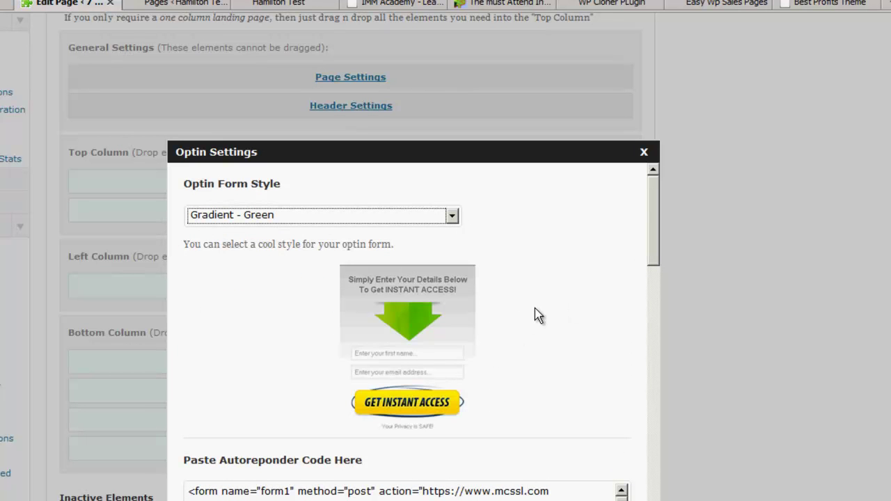
- Review the opt-in form's autoresponder code, ecover image and subscribe instruction fields, compare the instruction with the live page, and close the settings
{"action": "scroll", "coordinate": [677, 266], "scroll_direction": "down", "scroll_amount": 3}
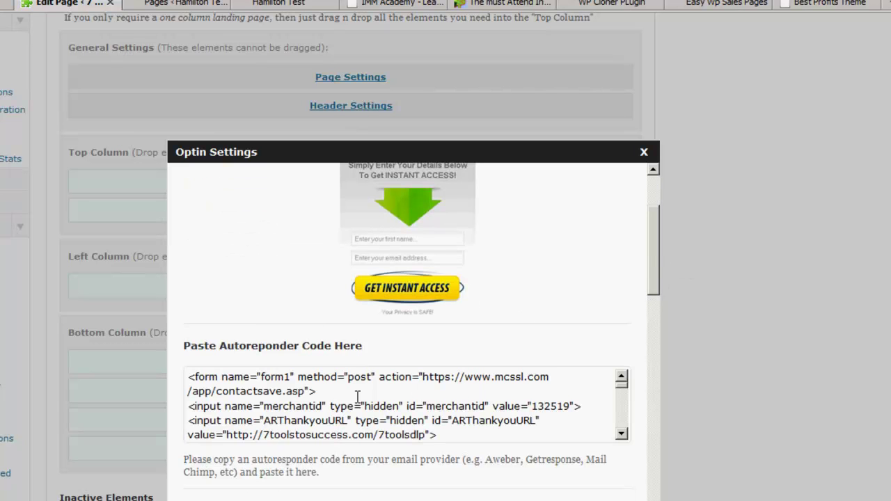
{"action": "scroll", "coordinate": [357, 377], "scroll_direction": "down", "scroll_amount": 3}
{"action": "scroll", "coordinate": [383, 387], "scroll_direction": "down", "scroll_amount": 3}
{"action": "scroll", "coordinate": [492, 396], "scroll_direction": "up", "scroll_amount": 1}
{"action": "left_click_drag", "start_coordinate": [657, 294], "coordinate": [589, 370]}
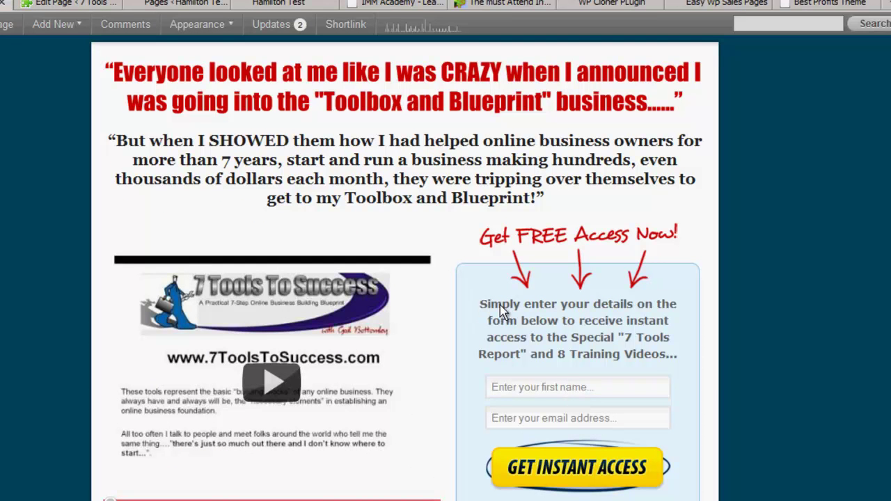
{"action": "left_click", "coordinate": [70, 4]}
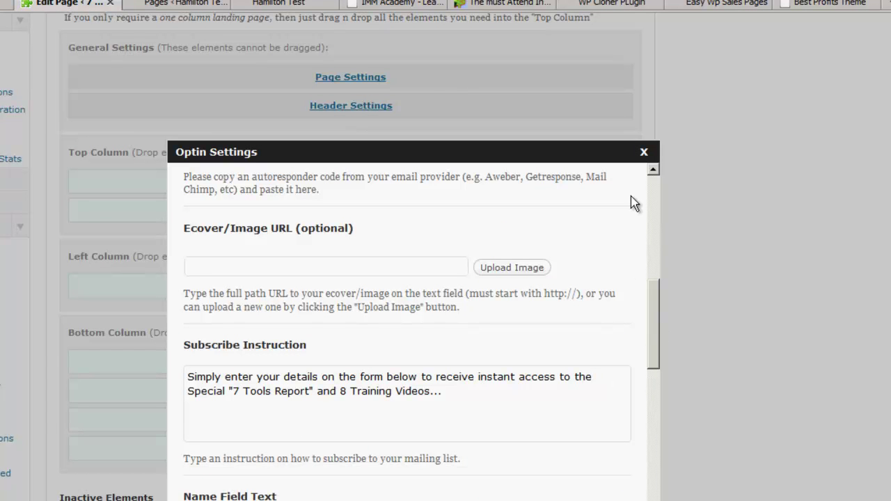
{"action": "left_click", "coordinate": [644, 153]}
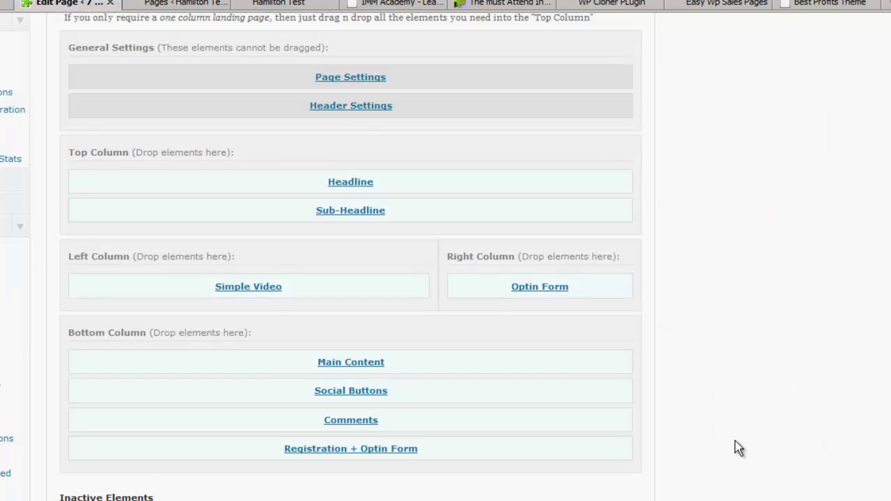
- Look through the available page templates in the Page Attributes, leaving PT - Landing Page selected
{"action": "scroll", "coordinate": [738, 438], "scroll_direction": "up", "scroll_amount": 6}
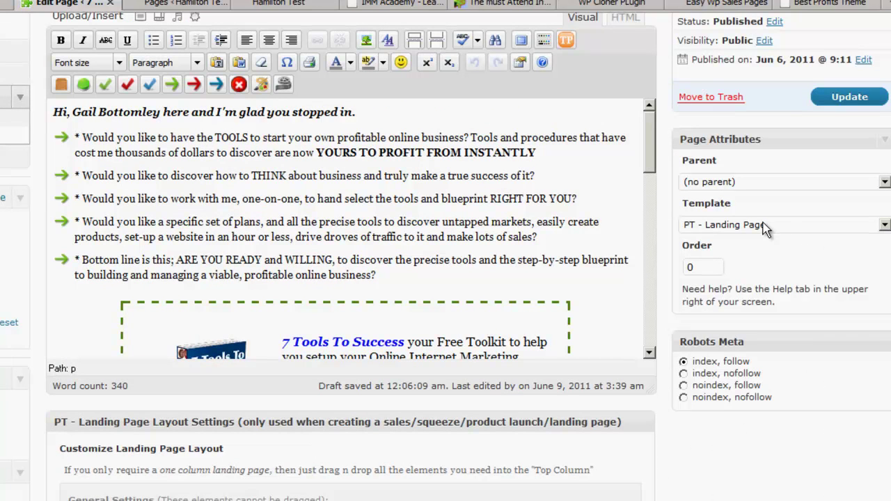
{"action": "left_click", "coordinate": [766, 225]}
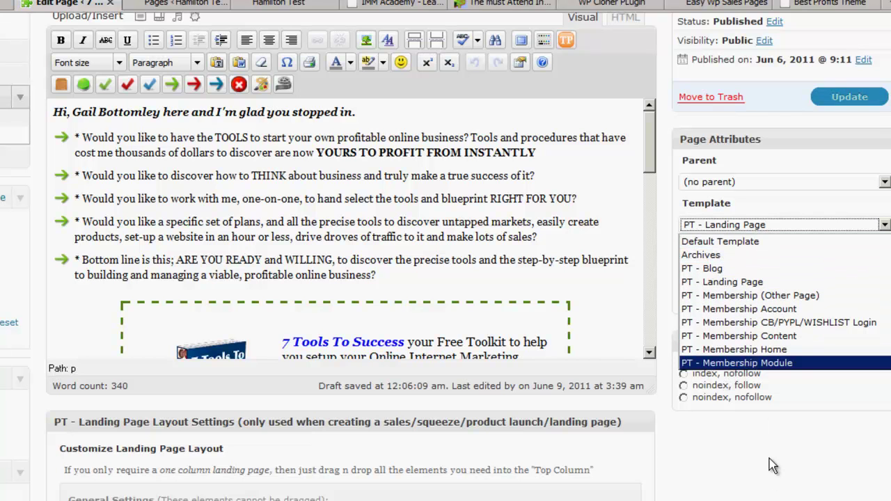
{"action": "left_click", "coordinate": [765, 486]}
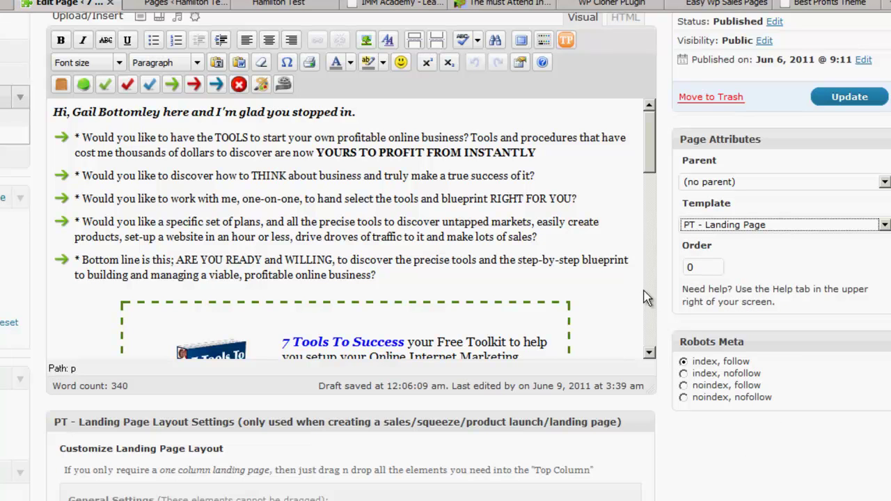
{"action": "left_click_drag", "start_coordinate": [650, 180], "coordinate": [645, 140]}
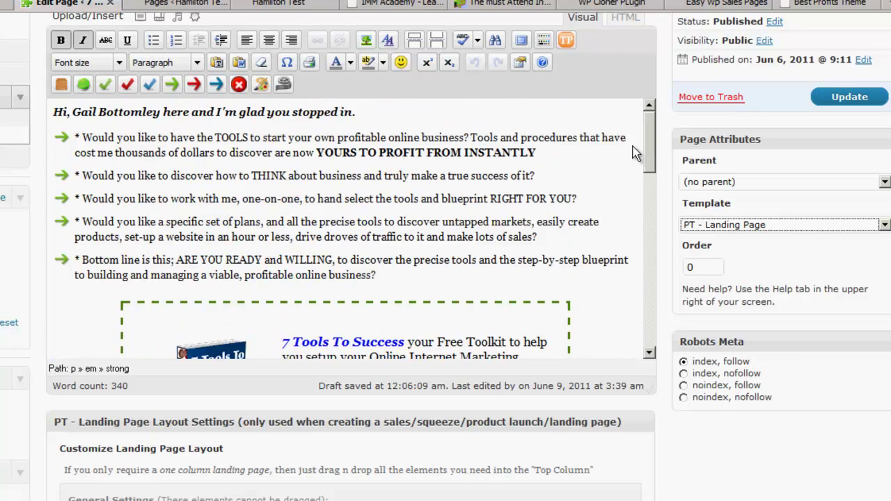
- Switch to the Hamilton Test site, view its live home page and header image, and return to its admin pages list
{"action": "left_click", "coordinate": [154, 5]}
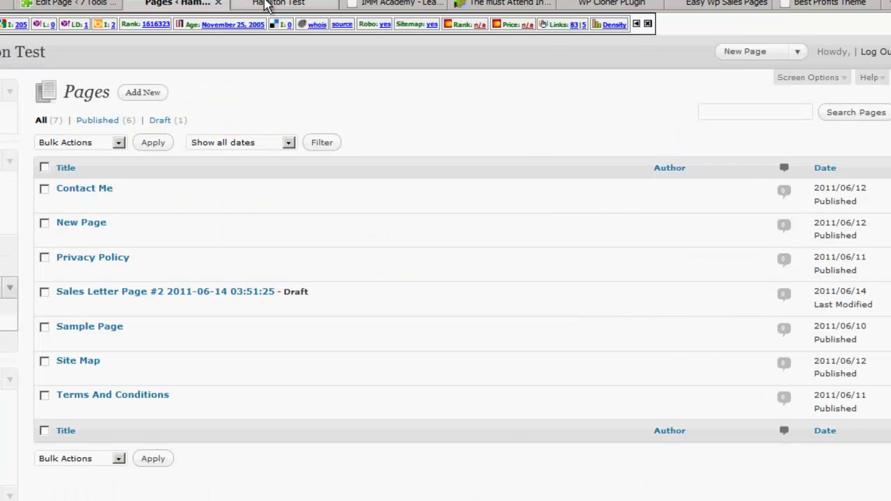
{"action": "left_click", "coordinate": [265, 5]}
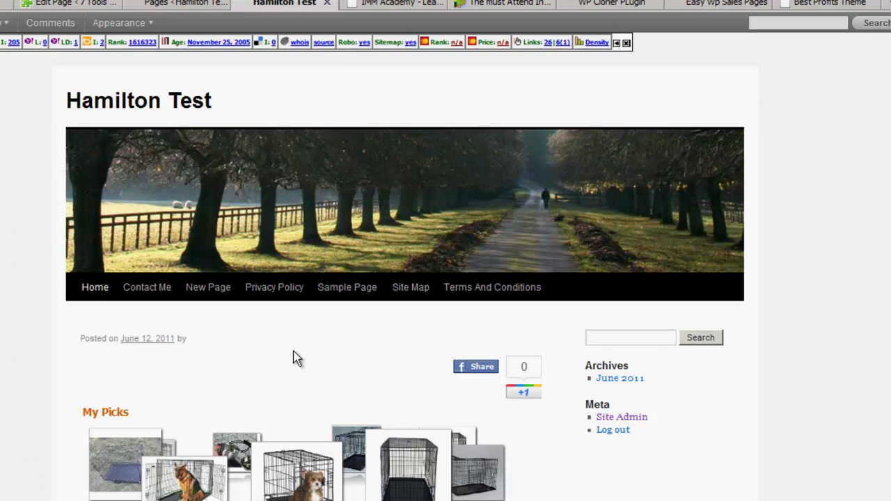
{"action": "left_click", "coordinate": [162, 5]}
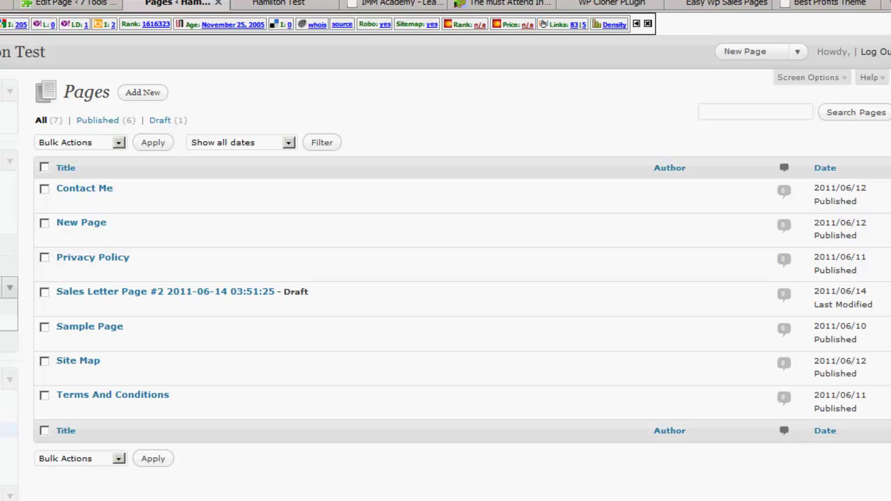
- In the theme's custom header settings, upload the WordPress Comment Bonus Plugin banner from the Pictures library as the header image
{"action": "left_click", "coordinate": [8, 430]}
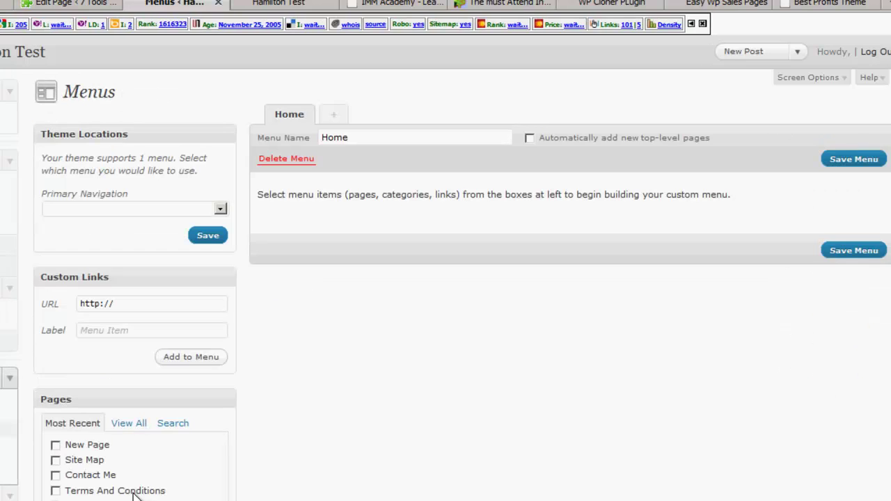
{"action": "left_click", "coordinate": [8, 479]}
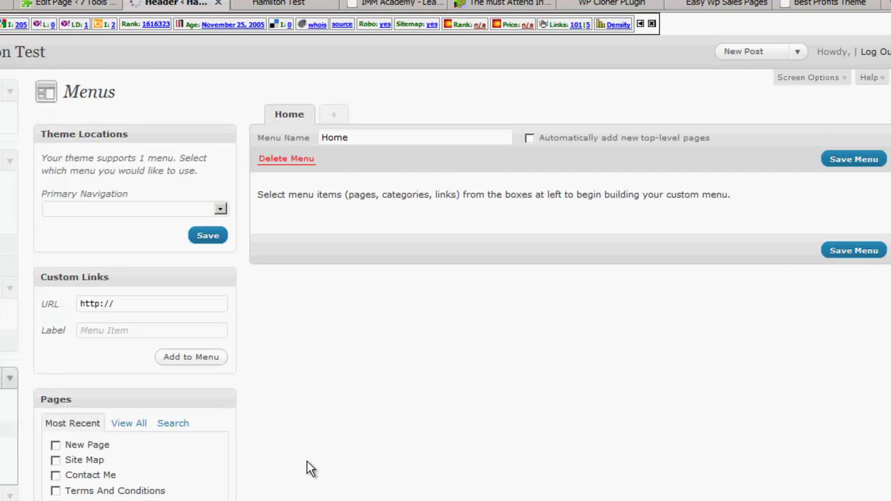
{"action": "scroll", "coordinate": [417, 453], "scroll_direction": "down", "scroll_amount": 3}
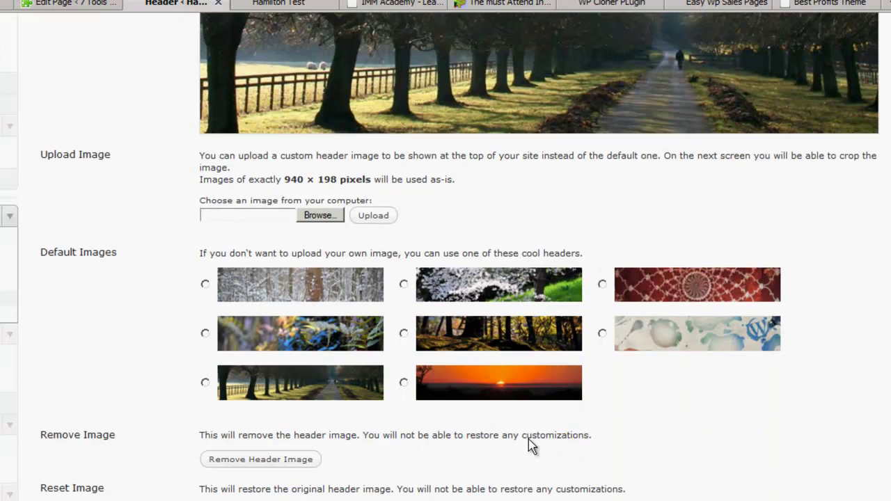
{"action": "left_click", "coordinate": [322, 216]}
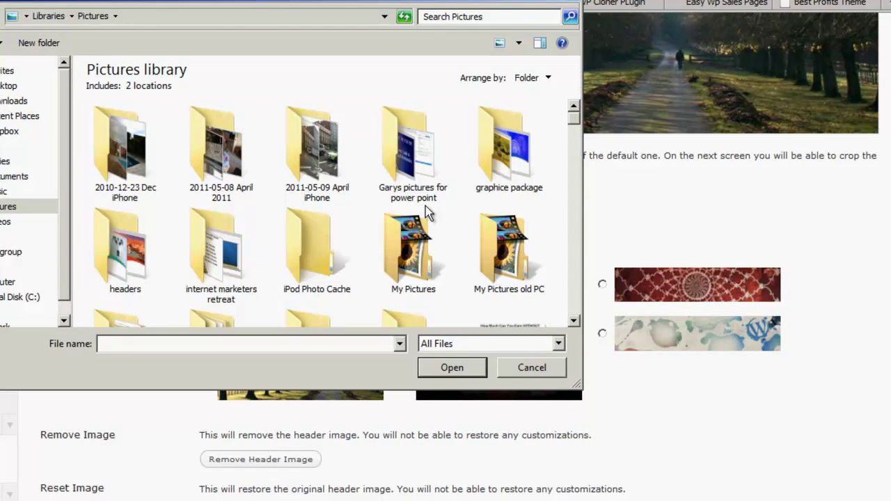
{"action": "left_click_drag", "start_coordinate": [574, 119], "coordinate": [573, 149]}
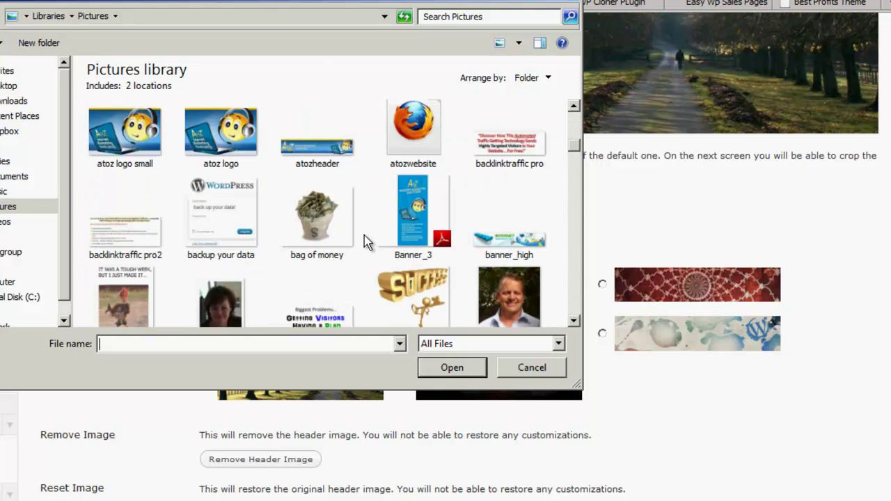
{"action": "left_click_drag", "start_coordinate": [572, 146], "coordinate": [555, 181]}
{"action": "double_click", "coordinate": [407, 256]}
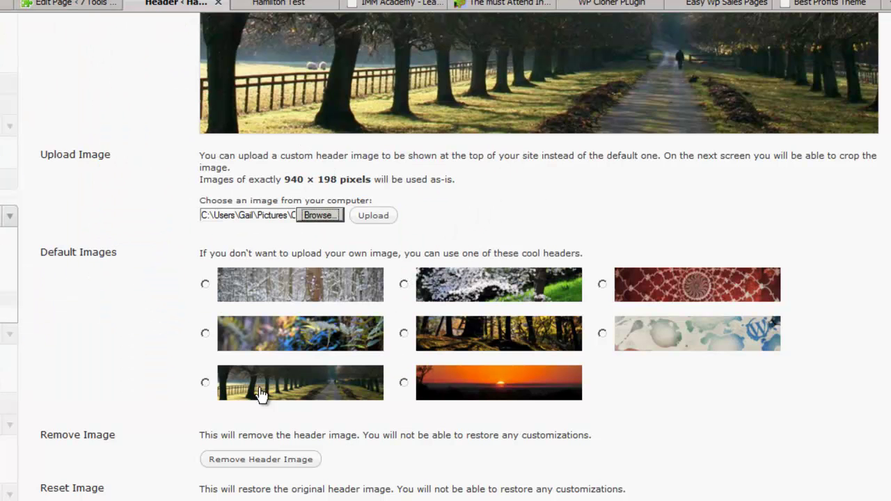
{"action": "left_click", "coordinate": [373, 216]}
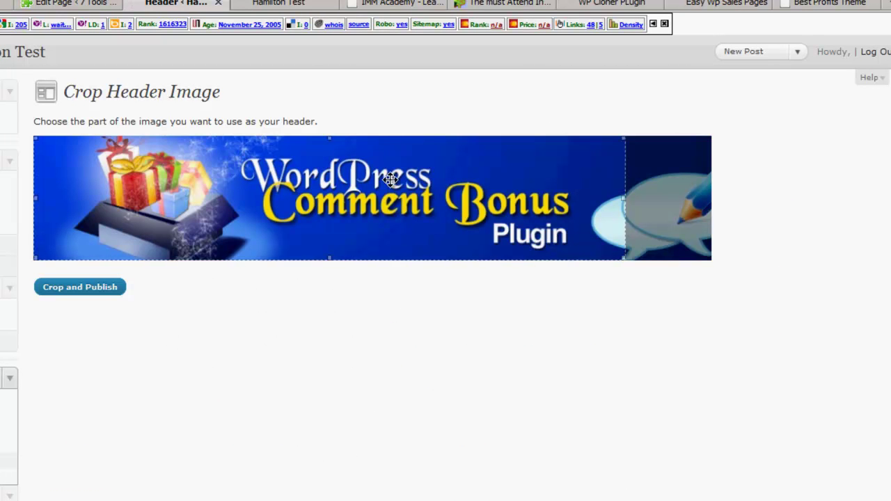
- Shift the header crop area towards the banner's speech bubbles, publish the crop and save the header settings
{"action": "left_click_drag", "start_coordinate": [401, 220], "coordinate": [449, 218]}
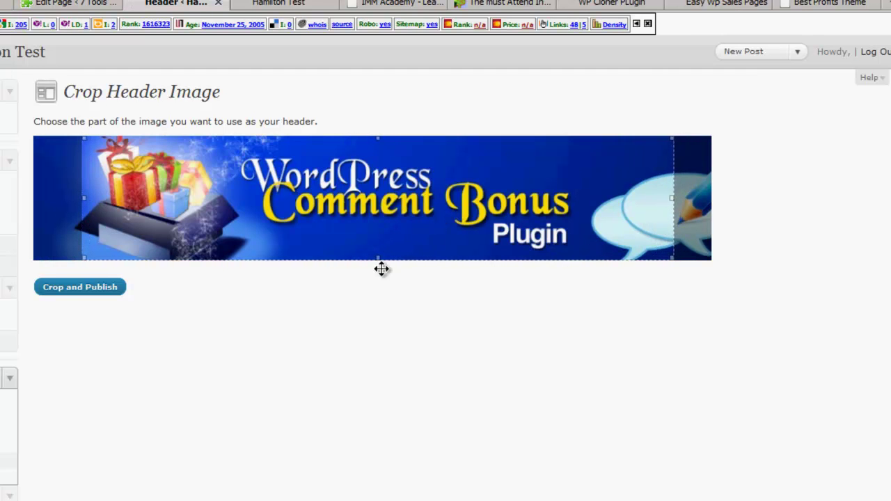
{"action": "left_click", "coordinate": [66, 288]}
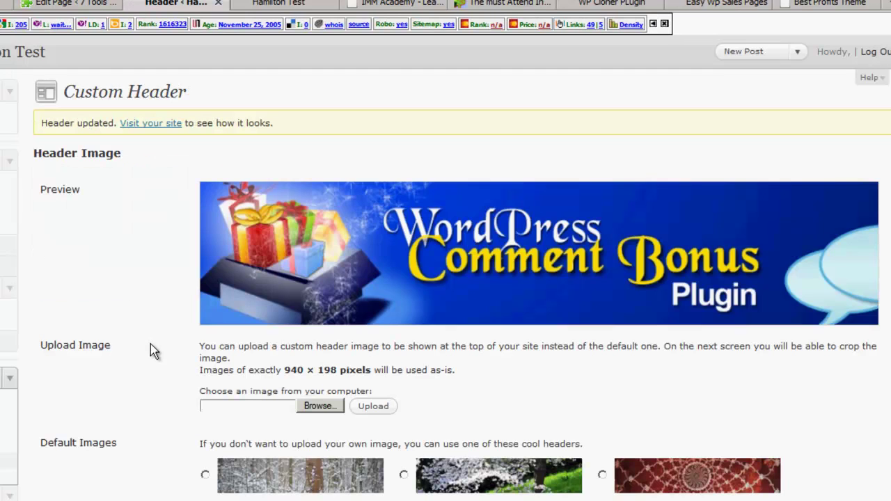
{"action": "scroll", "coordinate": [727, 379], "scroll_direction": "down", "scroll_amount": 2}
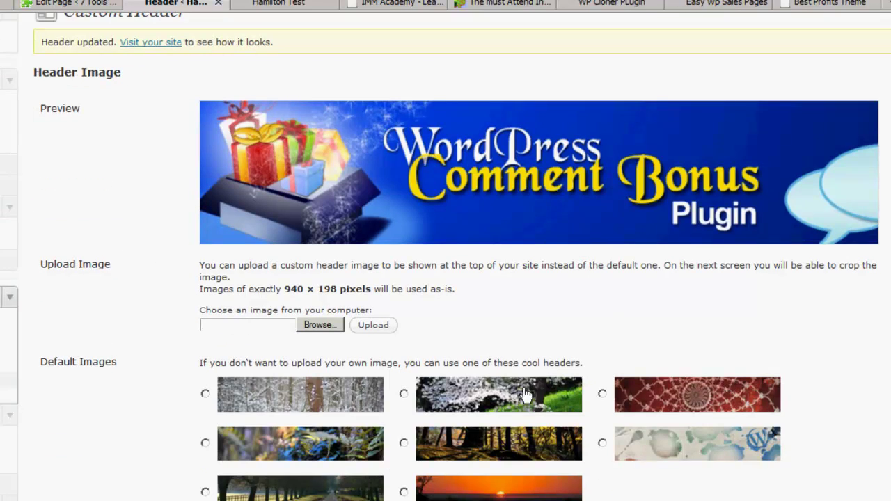
{"action": "scroll", "coordinate": [473, 417], "scroll_direction": "down", "scroll_amount": 4}
{"action": "left_click", "coordinate": [84, 493]}
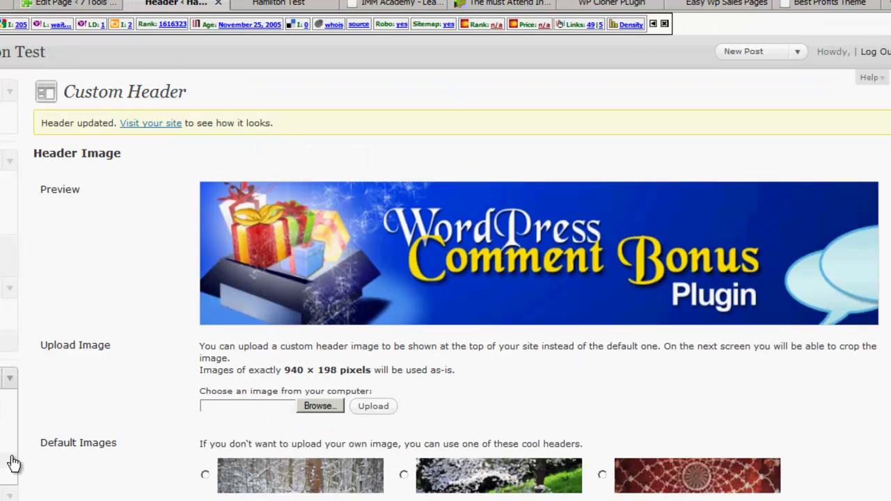
- In the custom background settings, upload the picture "bigstockphoto_Key_To_Success_509650" as the background image and review its preview
{"action": "left_click", "coordinate": [8, 446]}
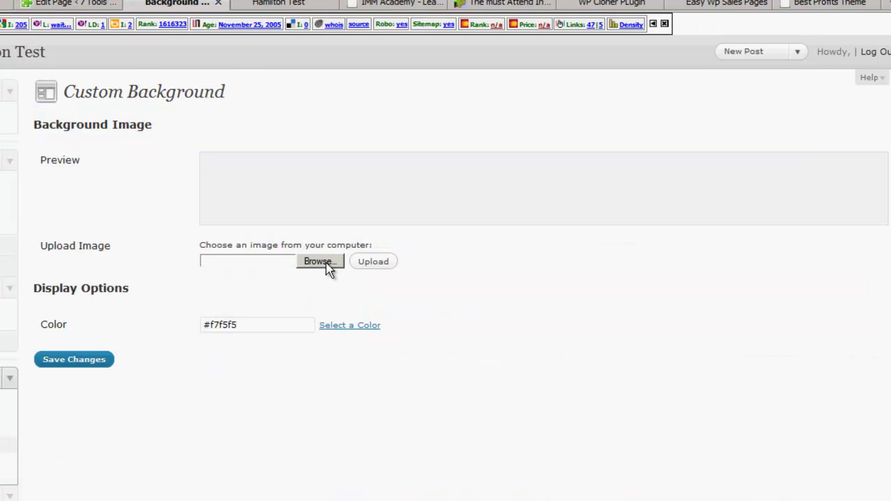
{"action": "left_click", "coordinate": [319, 261]}
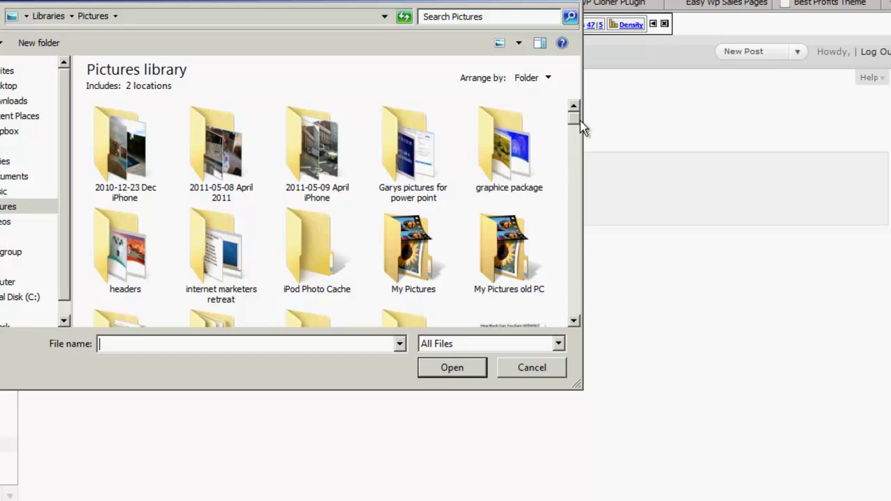
{"action": "left_click_drag", "start_coordinate": [578, 125], "coordinate": [580, 159]}
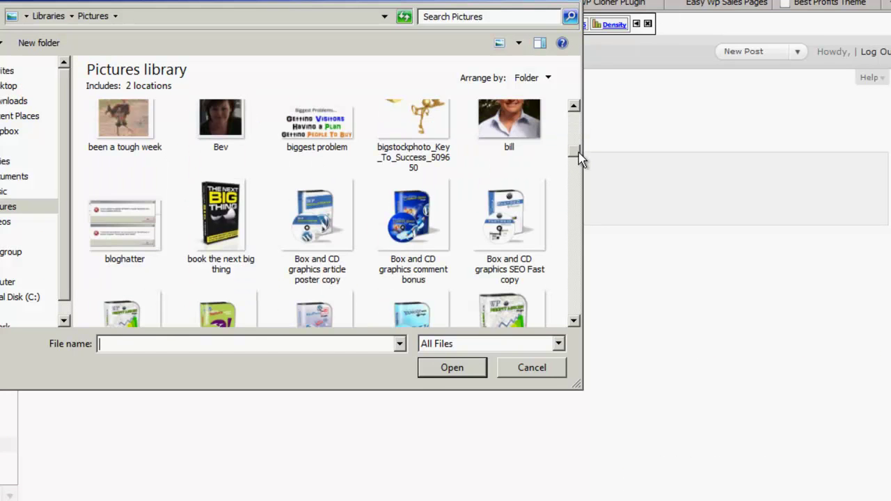
{"action": "double_click", "coordinate": [432, 139]}
{"action": "left_click", "coordinate": [373, 262]}
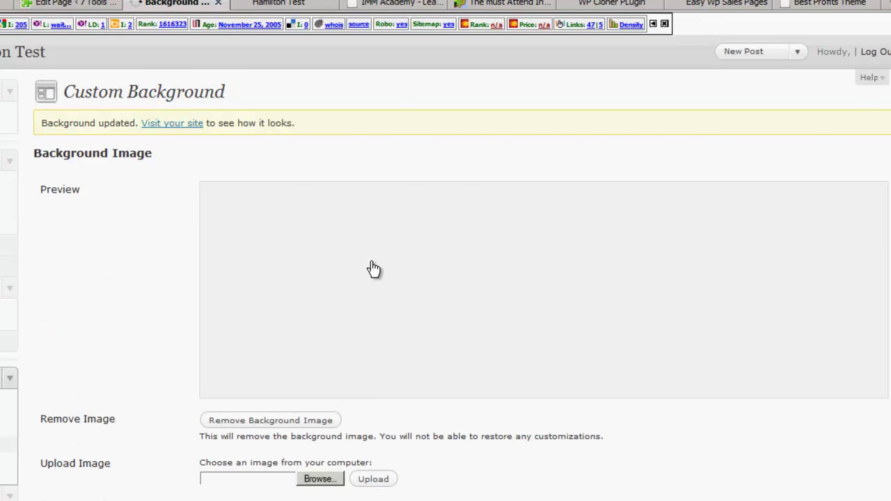
{"action": "scroll", "coordinate": [630, 390], "scroll_direction": "down", "scroll_amount": 2}
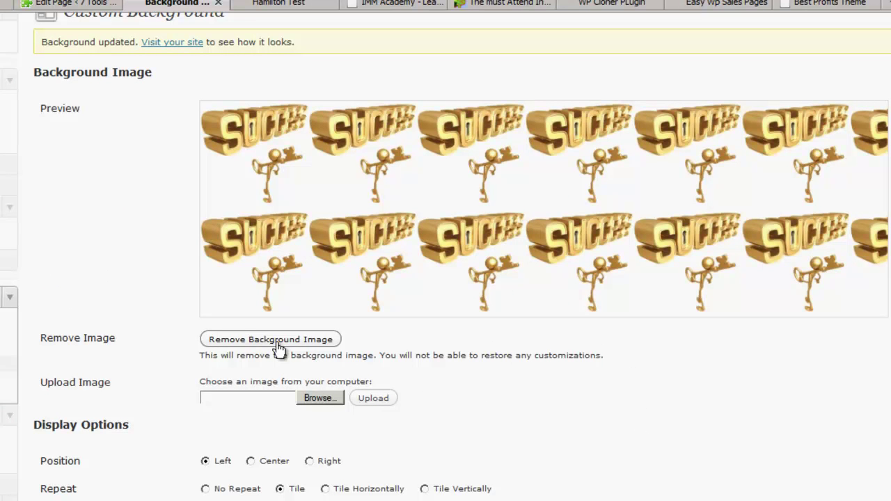
- Check the picture background on the refreshed live home page, and remove the background image in the settings
{"action": "left_click", "coordinate": [259, 9]}
{"action": "key", "text": "F5"}
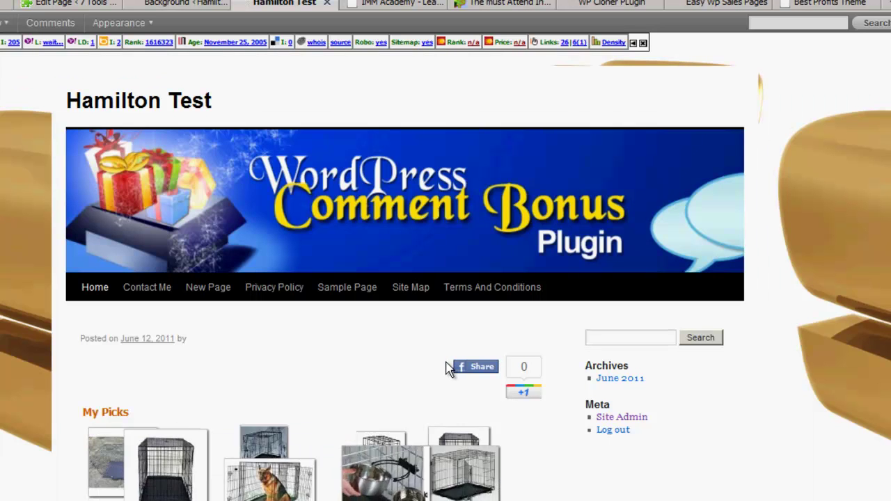
{"action": "left_click", "coordinate": [163, 4]}
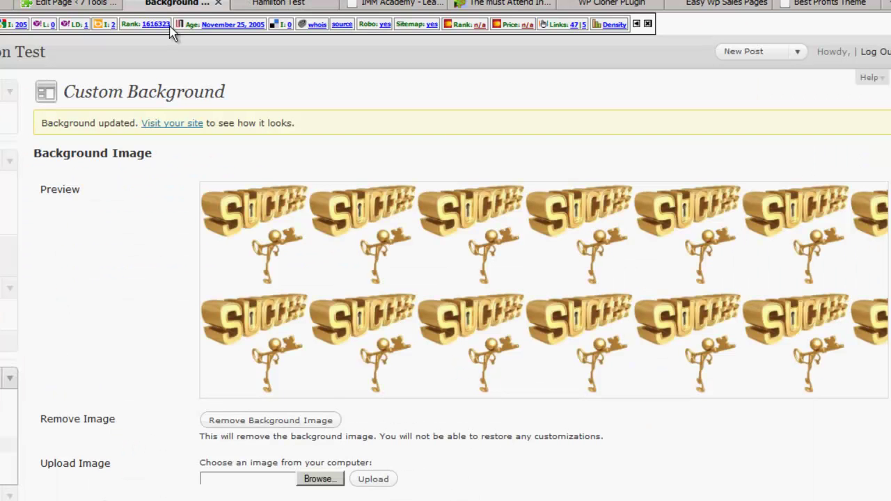
{"action": "left_click", "coordinate": [308, 421]}
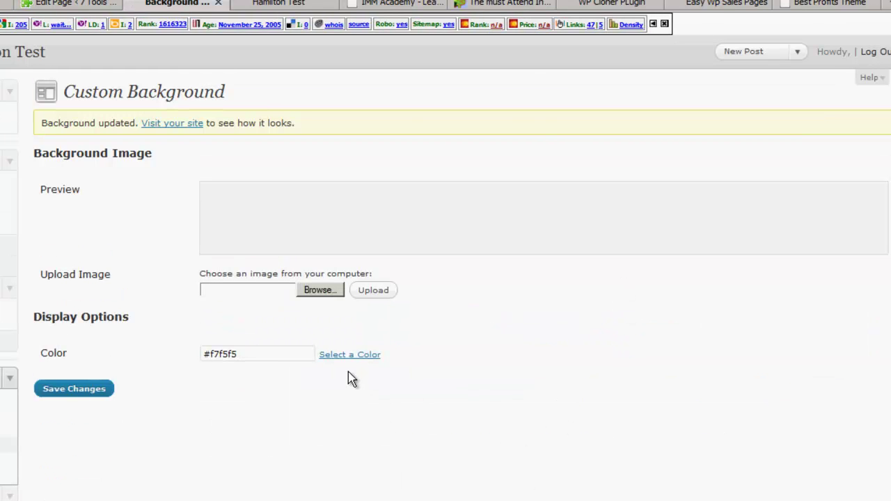
- Set the site's background color to yellow-green #e2ea72 and save the changes
{"action": "left_click", "coordinate": [346, 359]}
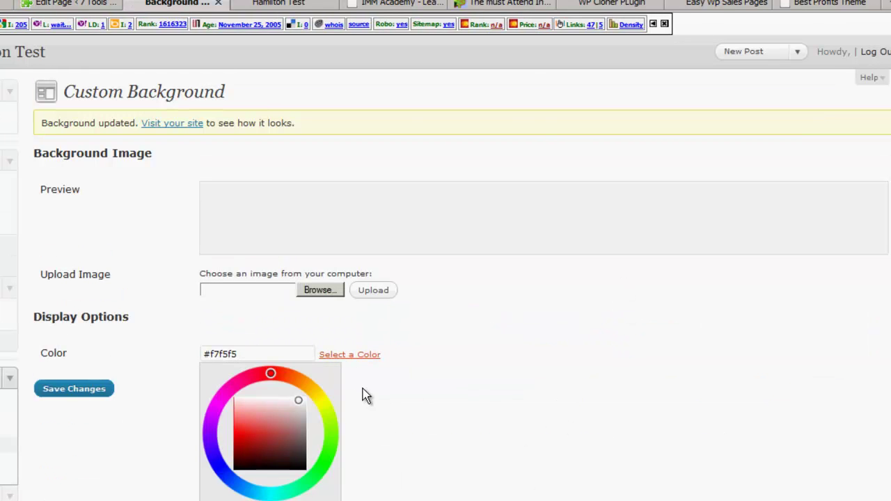
{"action": "left_click", "coordinate": [323, 408]}
{"action": "left_click", "coordinate": [252, 420]}
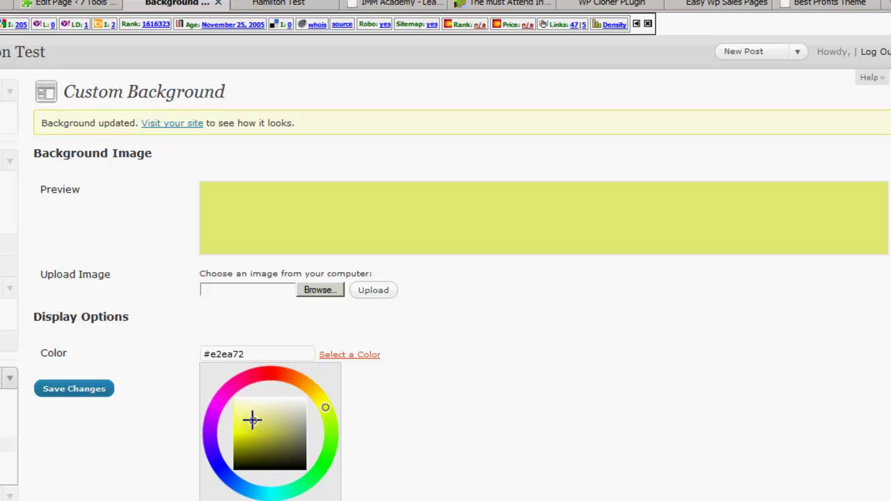
{"action": "left_click", "coordinate": [93, 390]}
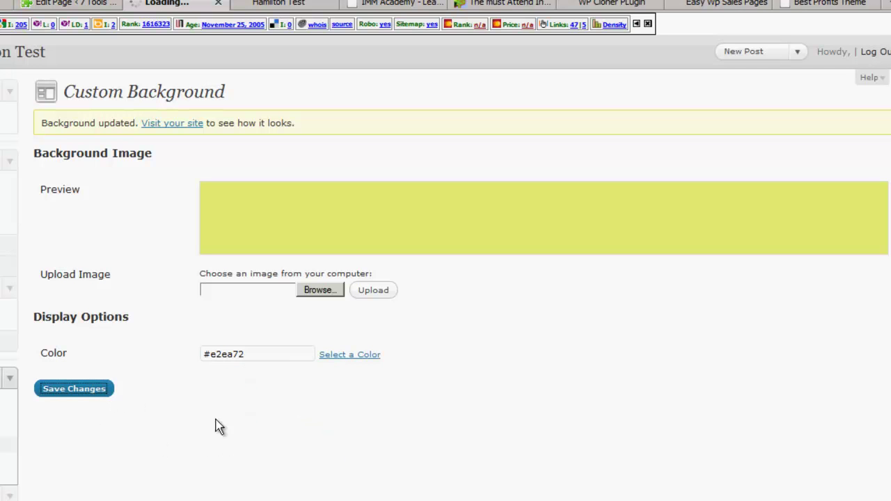
- Refresh the live Hamilton Test home page to examine the new background color and header, and return to the background settings
{"action": "left_click", "coordinate": [274, 6]}
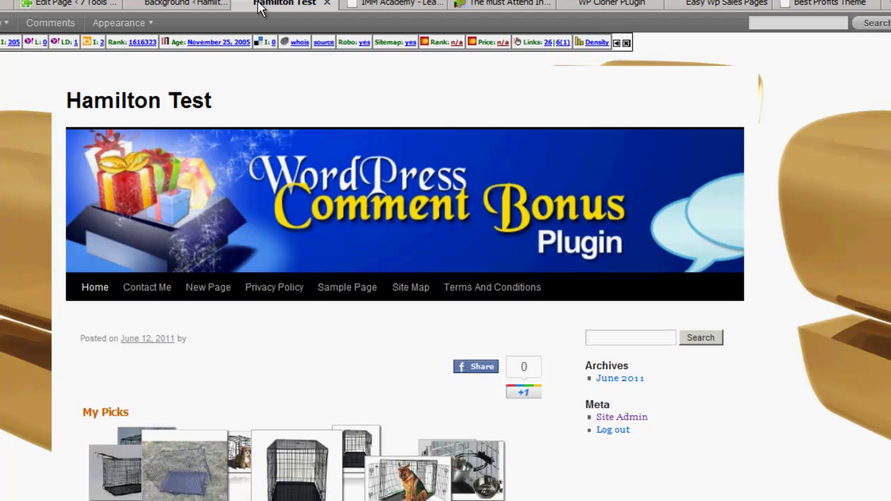
{"action": "key", "text": "F5"}
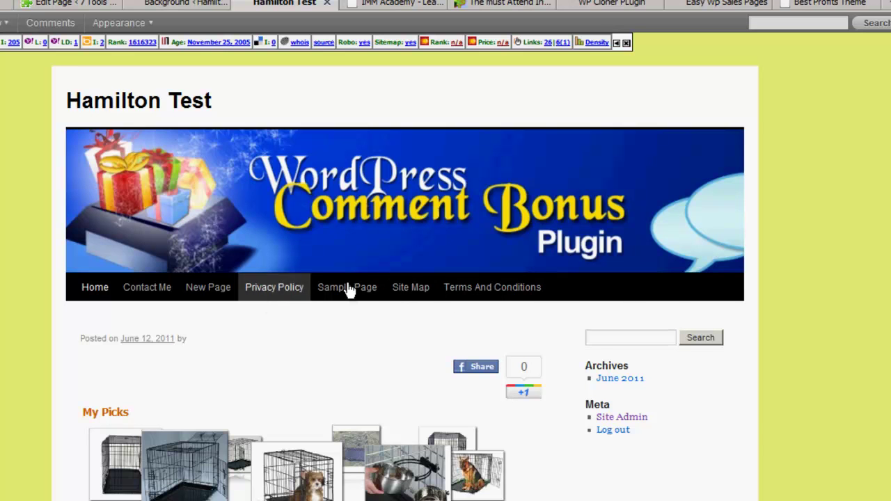
{"action": "scroll", "coordinate": [794, 412], "scroll_direction": "down", "scroll_amount": 1}
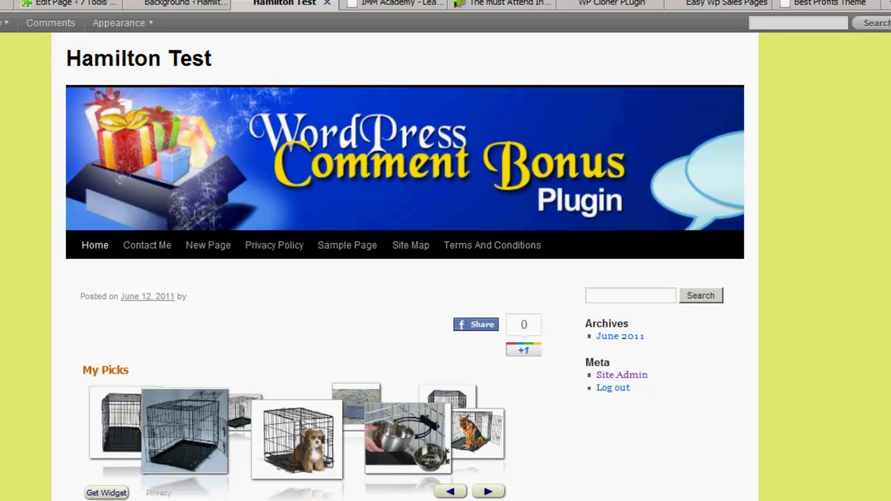
{"action": "scroll", "coordinate": [258, 495], "scroll_direction": "up", "scroll_amount": 1}
{"action": "left_click", "coordinate": [193, 3]}
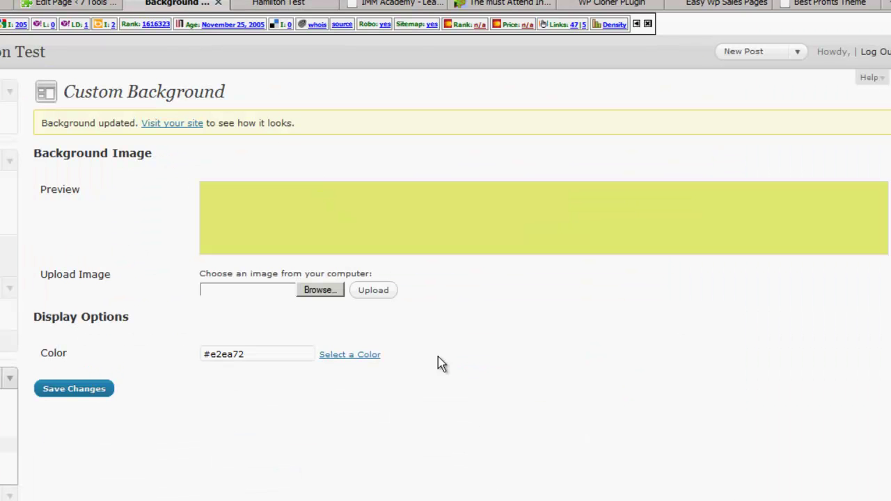
- Create a custom menu named "Footer" containing the Site Map, Terms And Conditions and Privacy Policy pages, and save it
{"action": "left_click", "coordinate": [8, 429]}
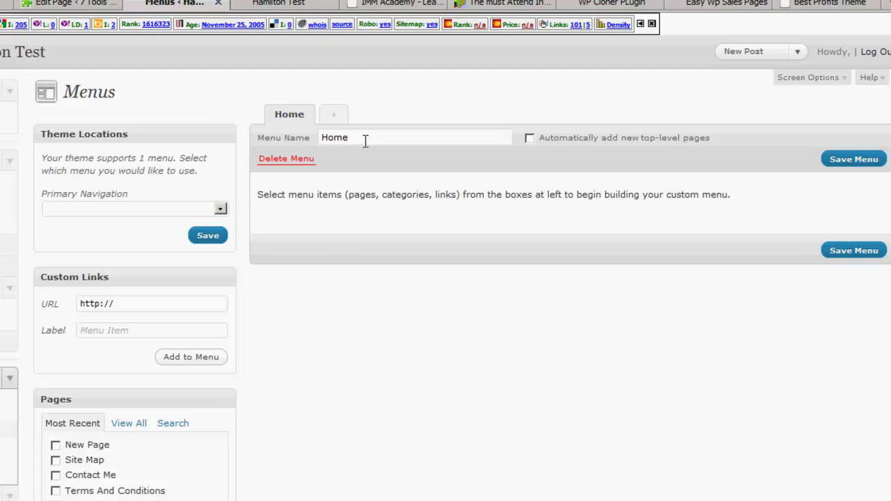
{"action": "left_click", "coordinate": [333, 117]}
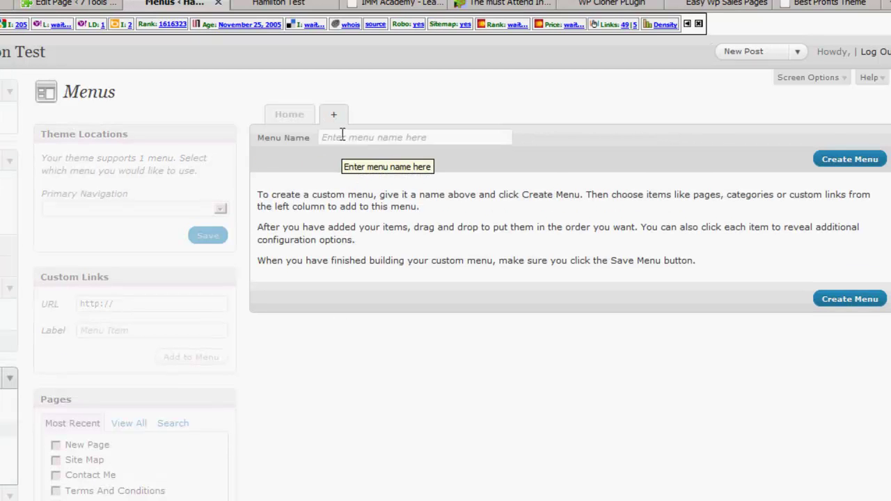
{"action": "left_click", "coordinate": [345, 136]}
{"action": "type", "text": "Foo"}
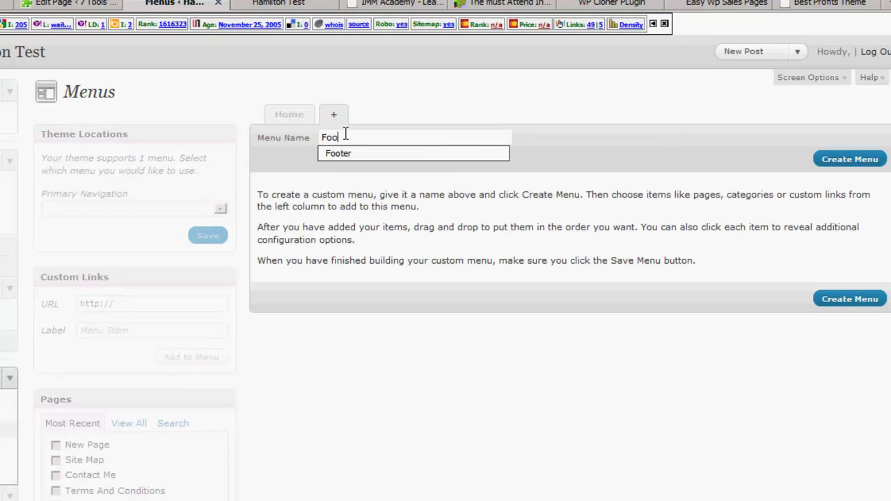
{"action": "type", "text": "ter"}
{"action": "left_click", "coordinate": [352, 155]}
{"action": "left_click", "coordinate": [850, 161]}
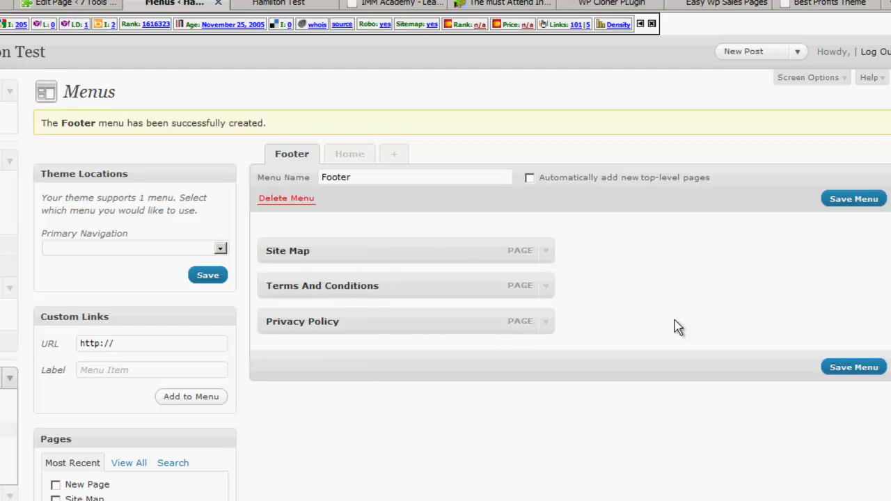
{"action": "left_click", "coordinate": [852, 200]}
- Add a Custom Menu widget using the Footer menu to the First Footer Widget Area and save it
{"action": "left_click", "coordinate": [7, 413]}
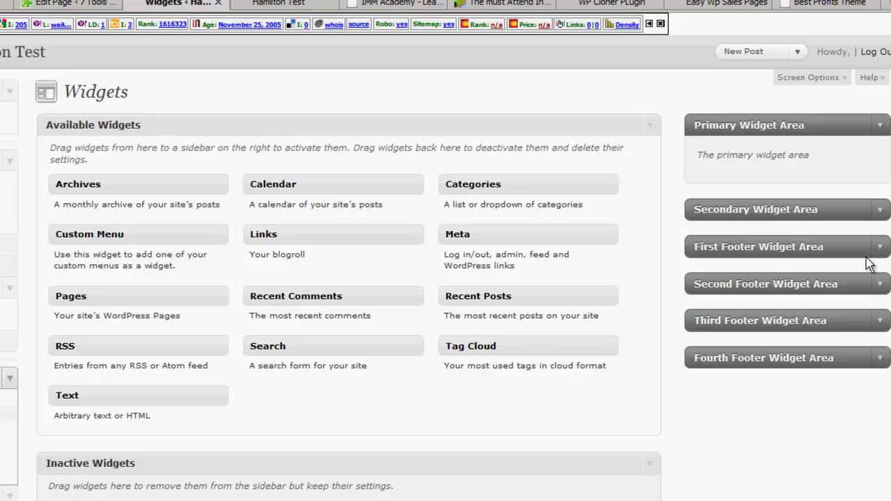
{"action": "left_click", "coordinate": [882, 247]}
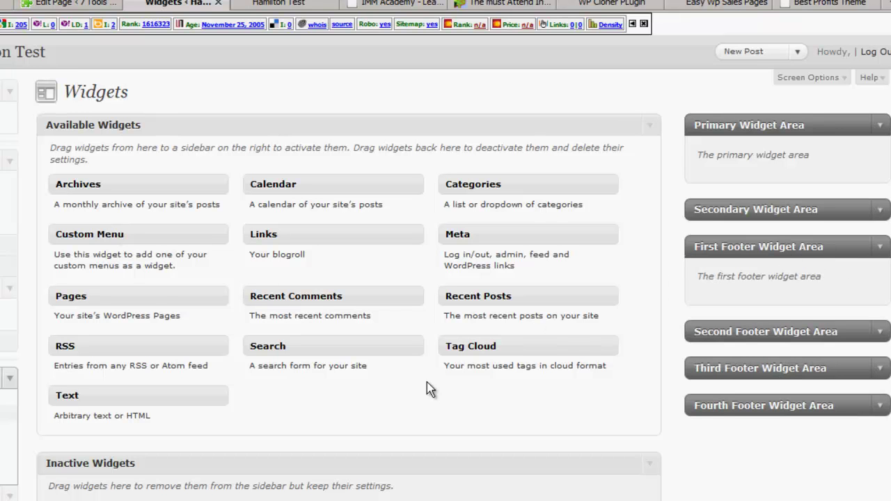
{"action": "left_click_drag", "start_coordinate": [118, 235], "coordinate": [766, 303]}
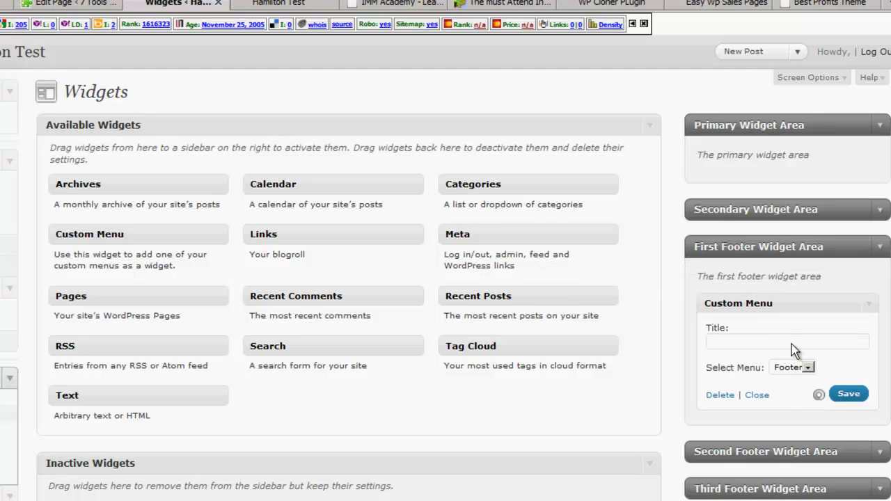
{"action": "left_click", "coordinate": [855, 395]}
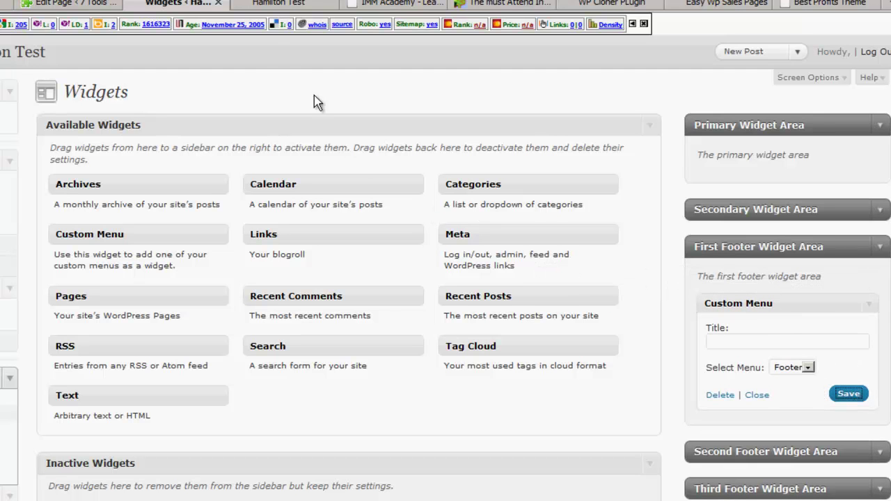
- Examine the live Hamilton Test home page's header menu and content, and open the site's menu settings
{"action": "left_click", "coordinate": [265, 5]}
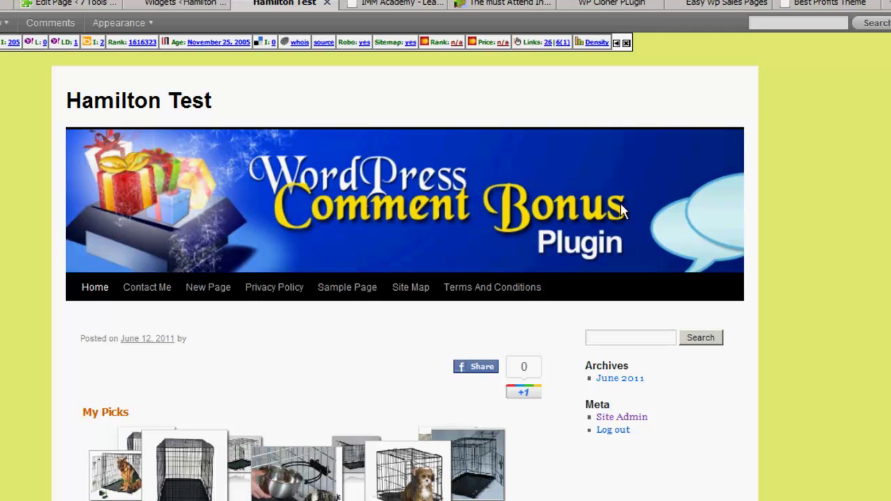
{"action": "scroll", "coordinate": [828, 259], "scroll_direction": "down", "scroll_amount": 3}
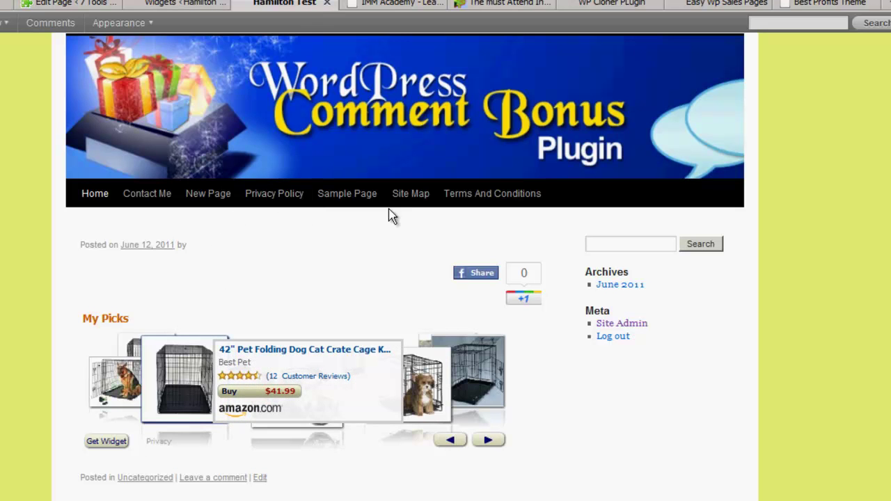
{"action": "left_click", "coordinate": [175, 3]}
{"action": "left_click", "coordinate": [8, 429]}
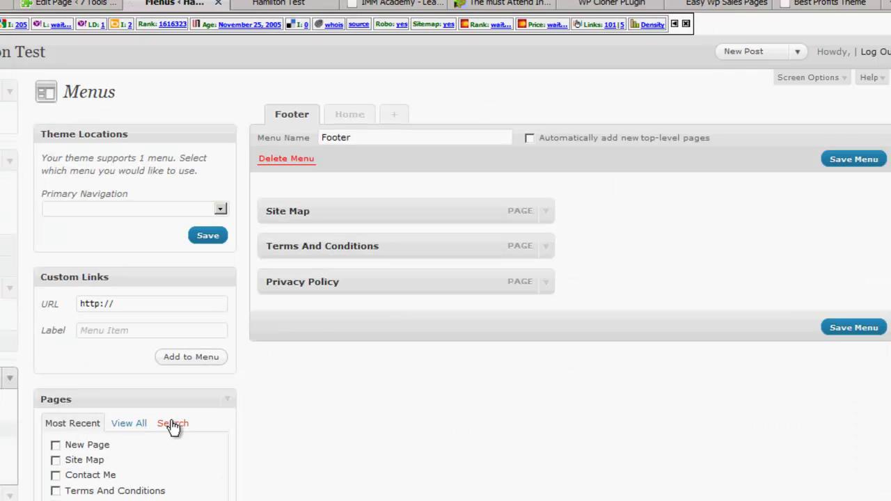
- Review the Home menu's pages against the live home page, and expand its Privacy Policy item
{"action": "left_click", "coordinate": [346, 119]}
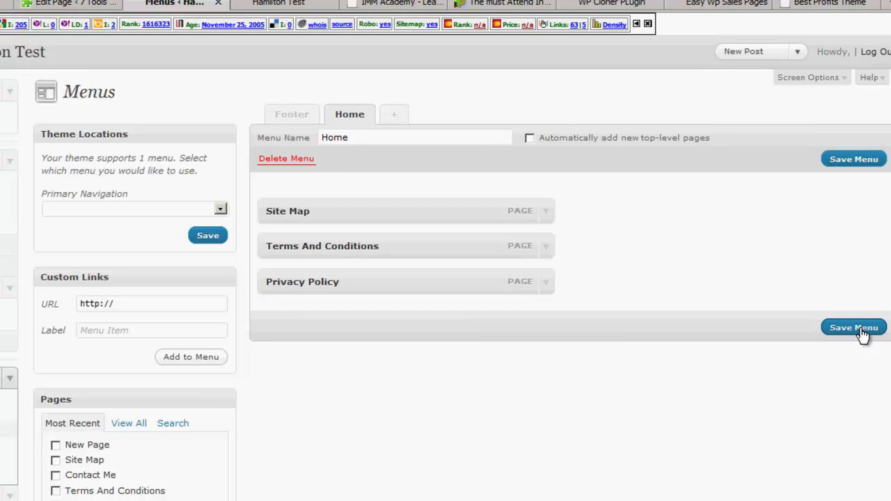
{"action": "left_click", "coordinate": [277, 5]}
{"action": "left_click", "coordinate": [186, 4]}
{"action": "left_click", "coordinate": [546, 283]}
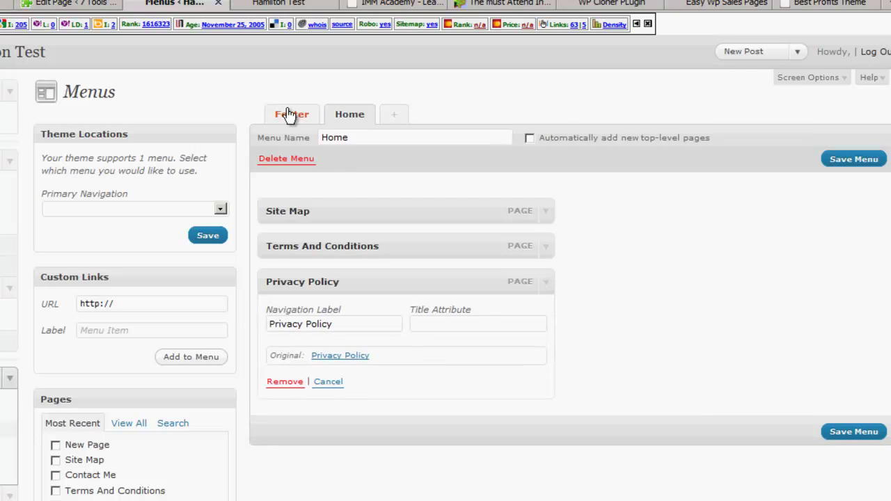
- Remove the Privacy Policy page from the Footer menu and save the menu
{"action": "left_click", "coordinate": [289, 117]}
{"action": "left_click", "coordinate": [375, 234]}
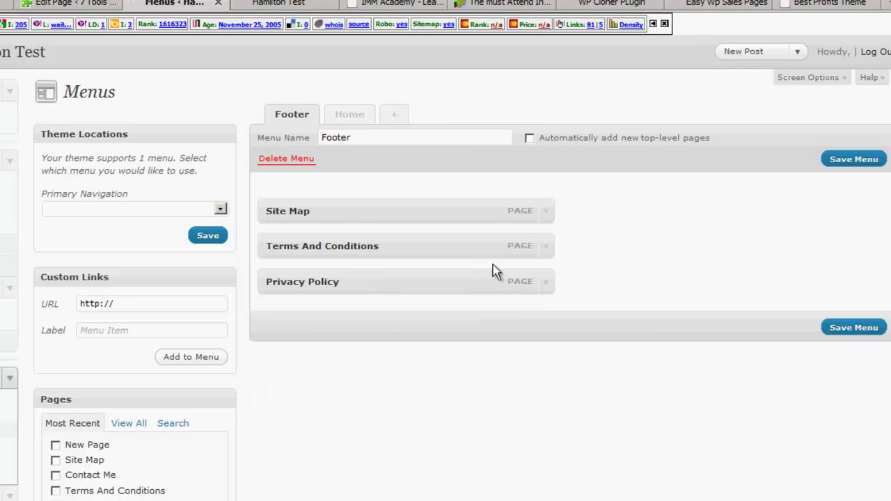
{"action": "left_click", "coordinate": [546, 281]}
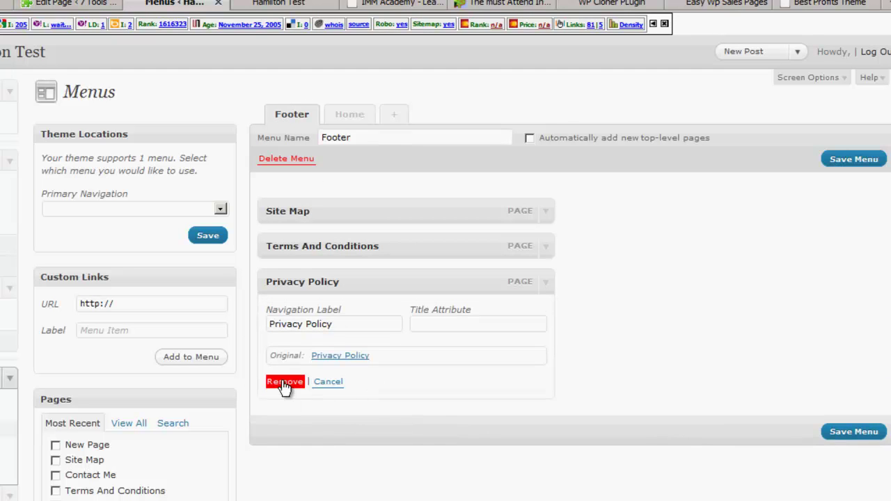
{"action": "left_click", "coordinate": [284, 383]}
{"action": "left_click", "coordinate": [855, 162]}
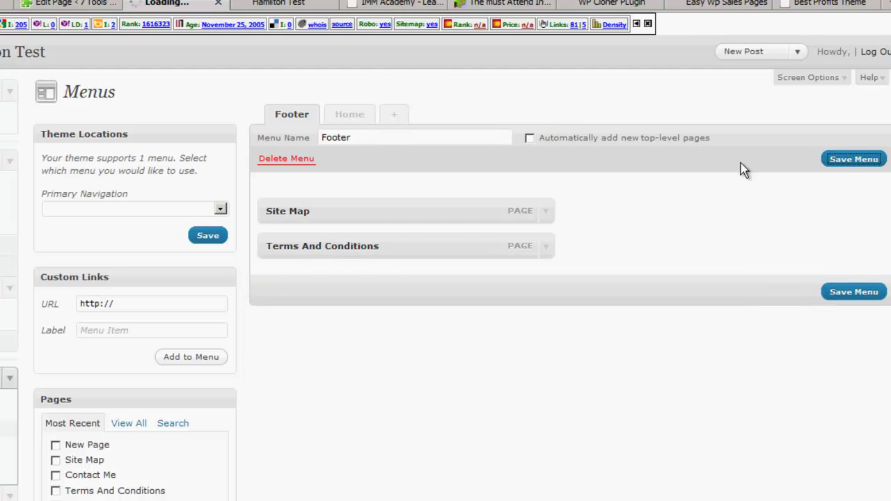
- Refresh the live Hamilton Test home page to check the updated menu, and return to the menu settings
{"action": "left_click", "coordinate": [291, 5]}
{"action": "key", "text": "F5"}
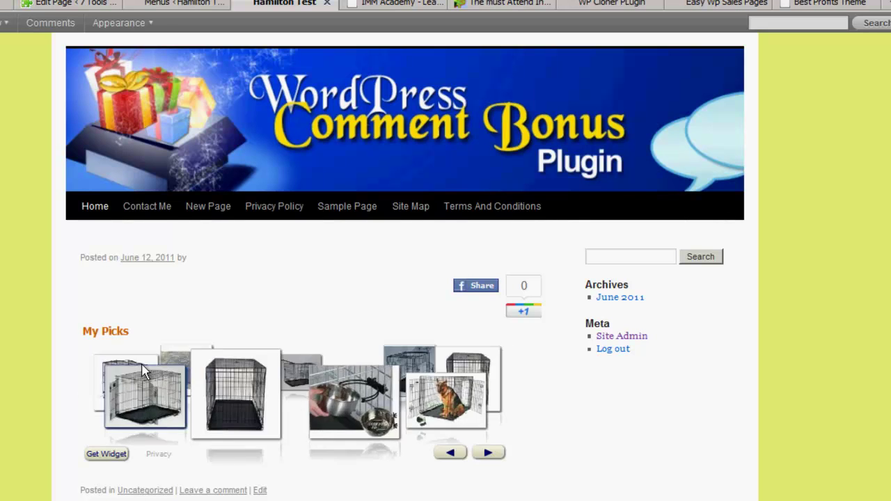
{"action": "left_click", "coordinate": [152, 3]}
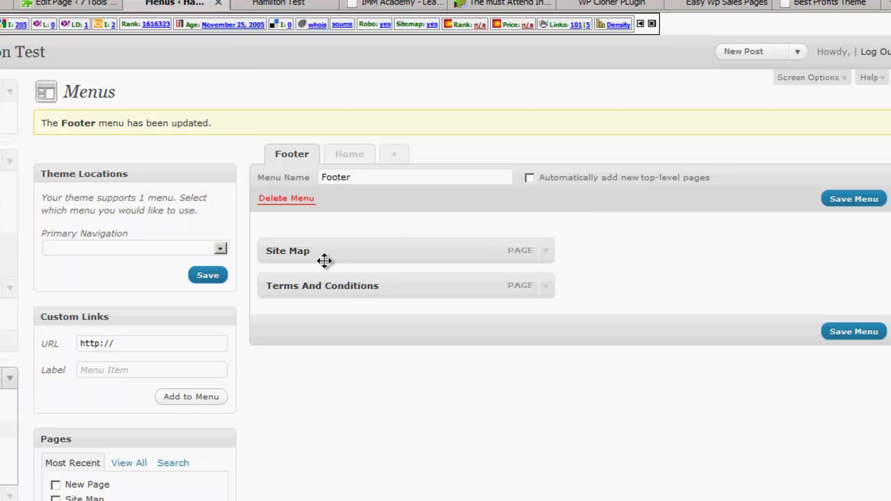
- Open the widget settings and add a Custom Menu widget using the Footer menu to the Fourth Footer Widget Area
{"action": "key", "text": "F5"}
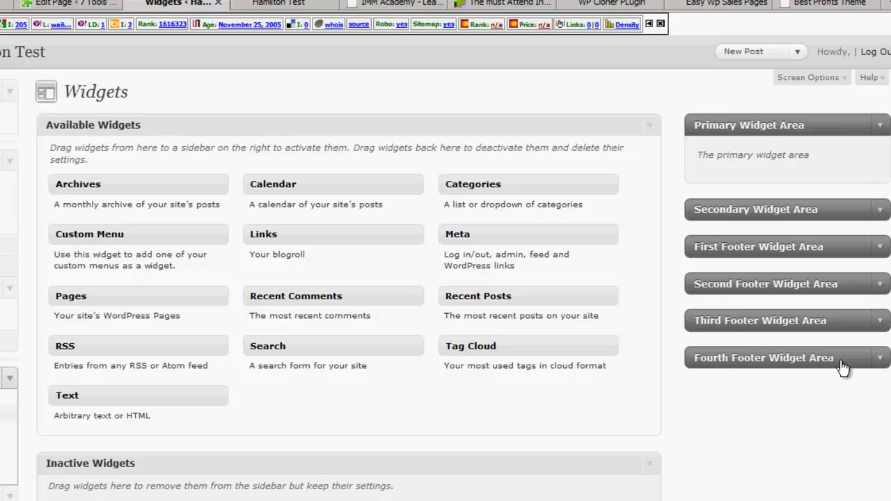
{"action": "left_click", "coordinate": [880, 359]}
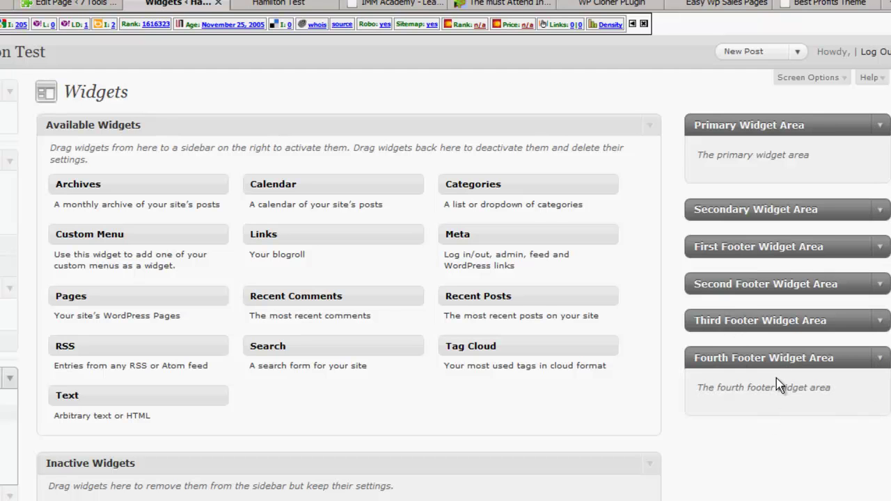
{"action": "left_click_drag", "start_coordinate": [117, 235], "coordinate": [762, 417]}
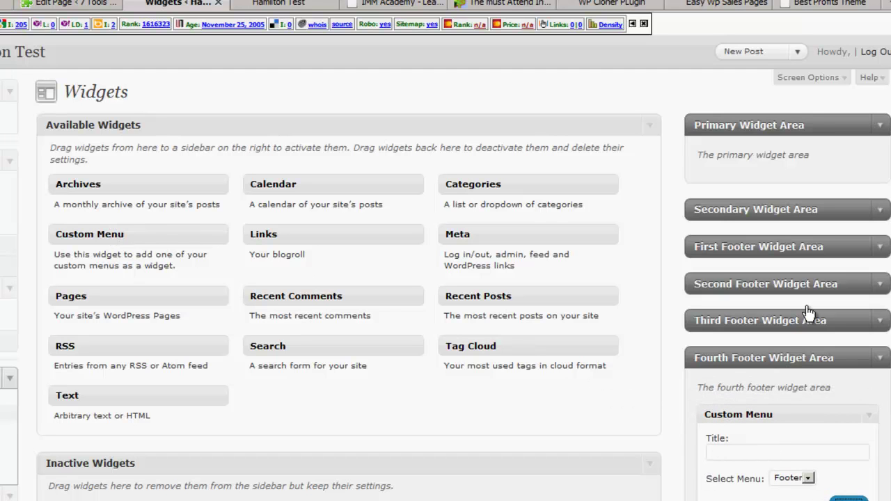
- Delete the Custom Menu widget from the First Footer Widget Area
{"action": "left_click", "coordinate": [881, 248]}
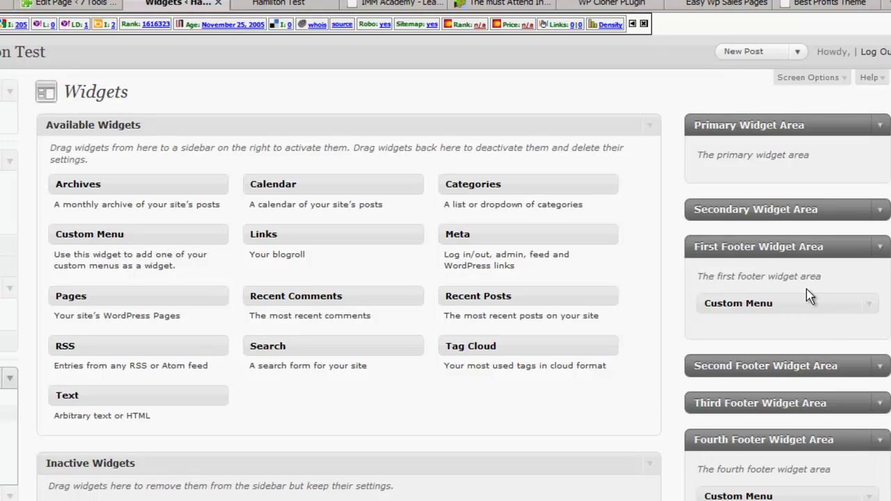
{"action": "left_click", "coordinate": [868, 306]}
{"action": "left_click", "coordinate": [721, 393]}
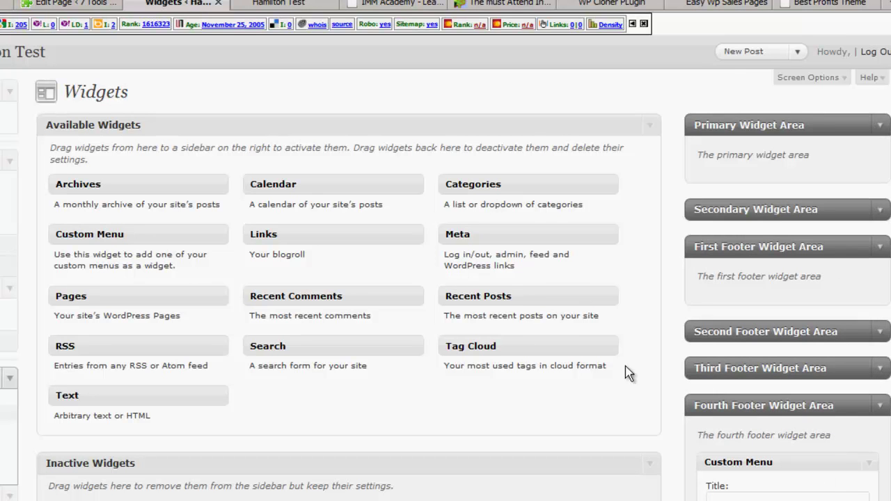
- Refresh the live Hamilton Test home page to check the footer widget changes, and return to the widget settings
{"action": "left_click", "coordinate": [273, 4]}
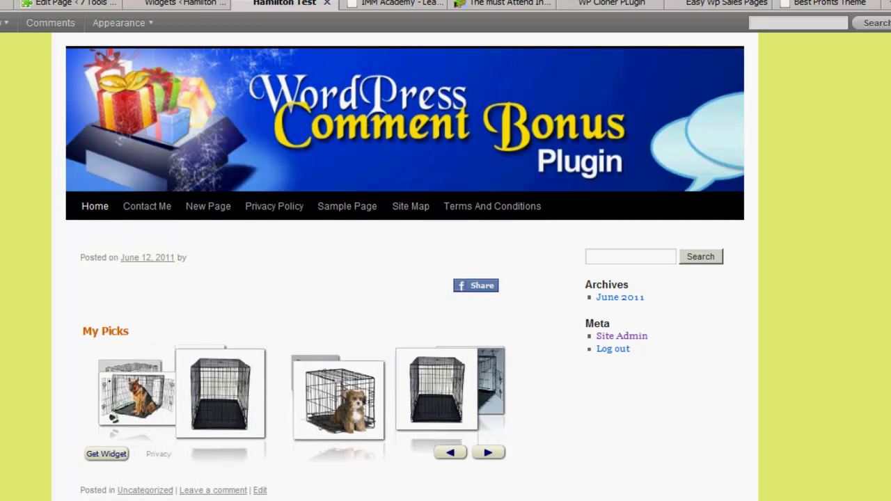
{"action": "left_click", "coordinate": [192, 5]}
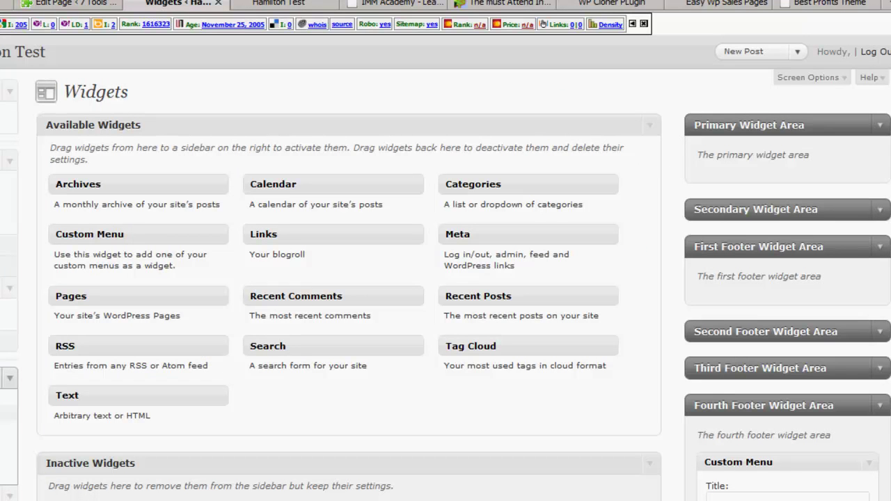
{"action": "left_click", "coordinate": [278, 4]}
{"action": "key", "text": "F5"}
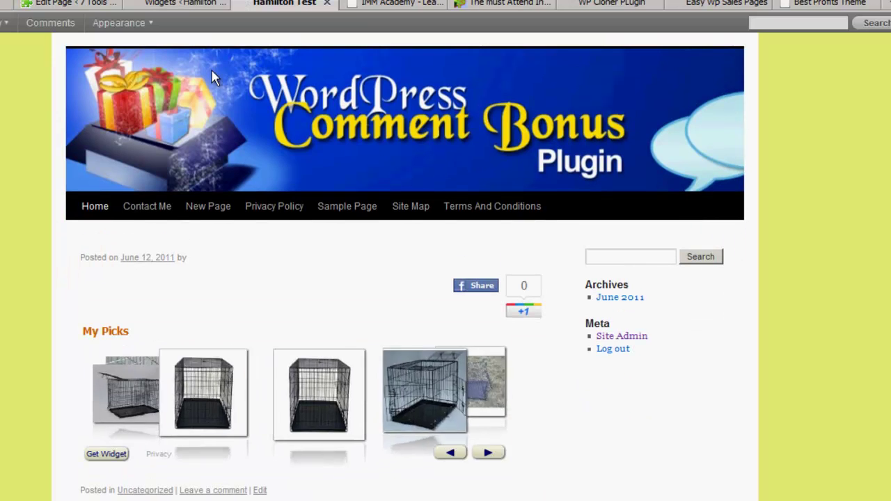
{"action": "left_click", "coordinate": [184, 3]}
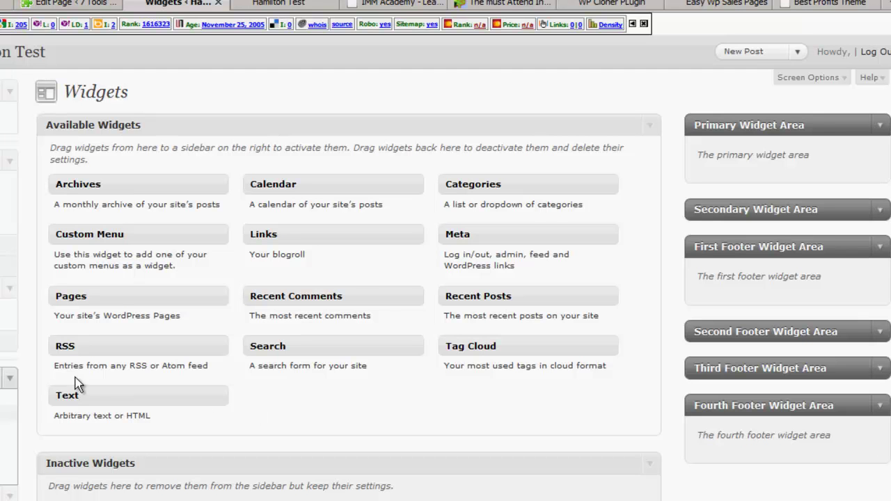
- Add a Custom Menu widget to the First Footer Widget Area again, save it, and refresh the live home page
{"action": "left_click_drag", "start_coordinate": [124, 233], "coordinate": [773, 307]}
{"action": "left_click", "coordinate": [849, 394]}
{"action": "left_click", "coordinate": [265, 6]}
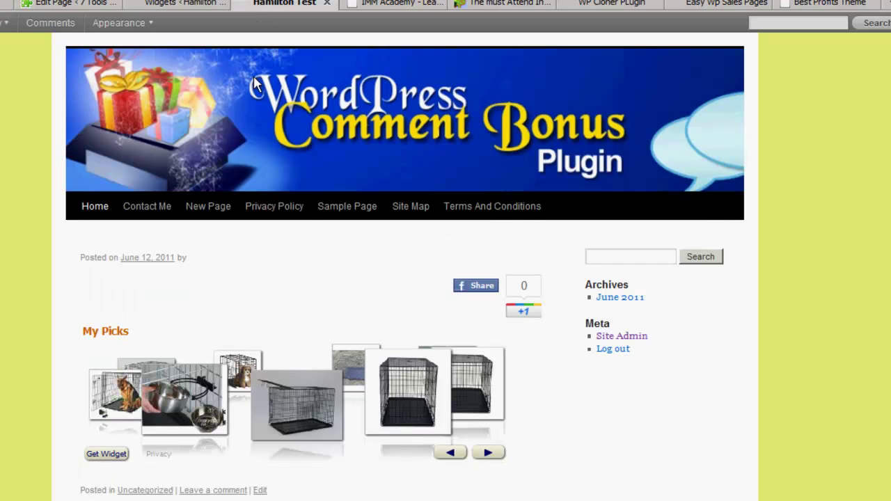
{"action": "key", "text": "F5"}
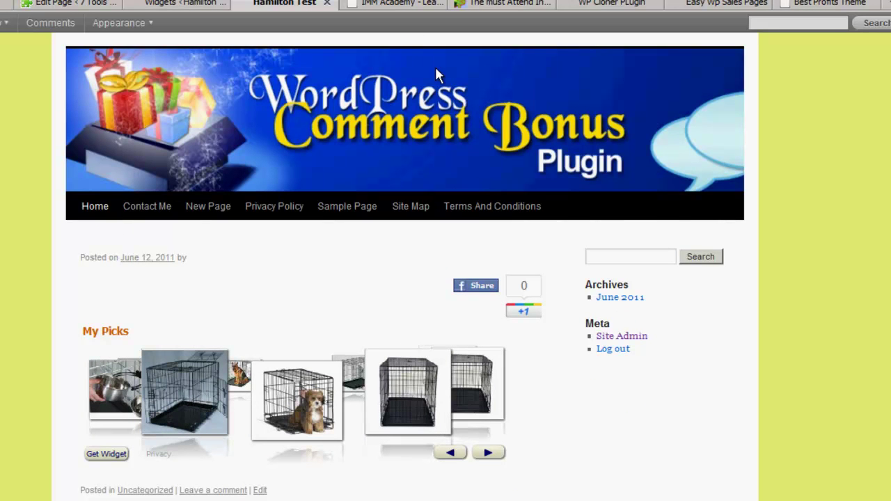
- Compare the Internet Marketers Retreat site's header and menu with the Hamilton Test page, and review the retreat page's full content
{"action": "left_click", "coordinate": [475, 9]}
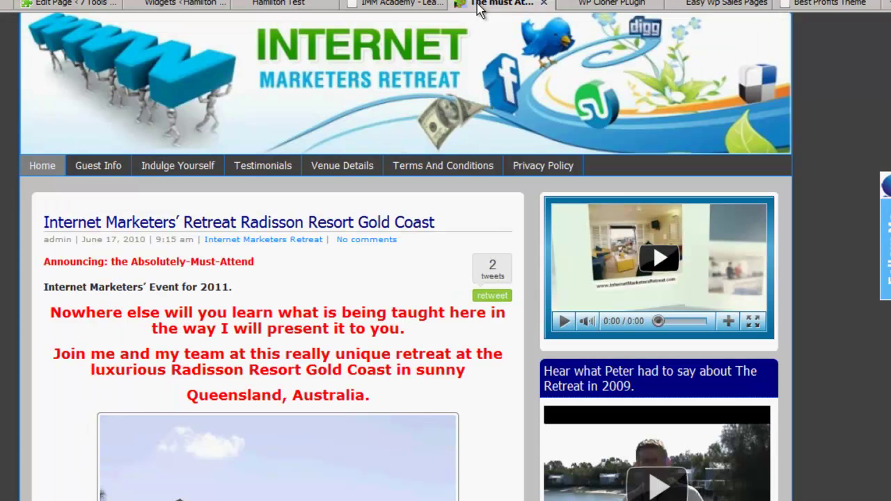
{"action": "scroll", "coordinate": [475, 475], "scroll_direction": "up", "scroll_amount": 1}
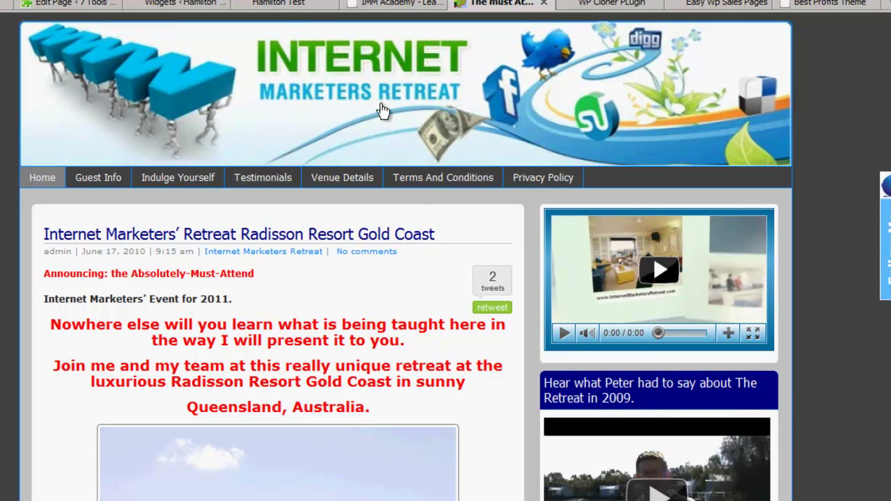
{"action": "left_click", "coordinate": [259, 5]}
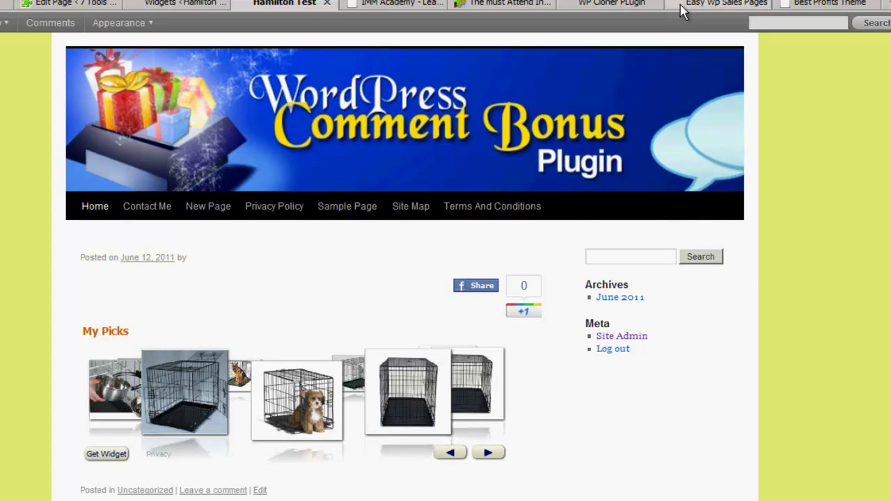
{"action": "left_click", "coordinate": [508, 4]}
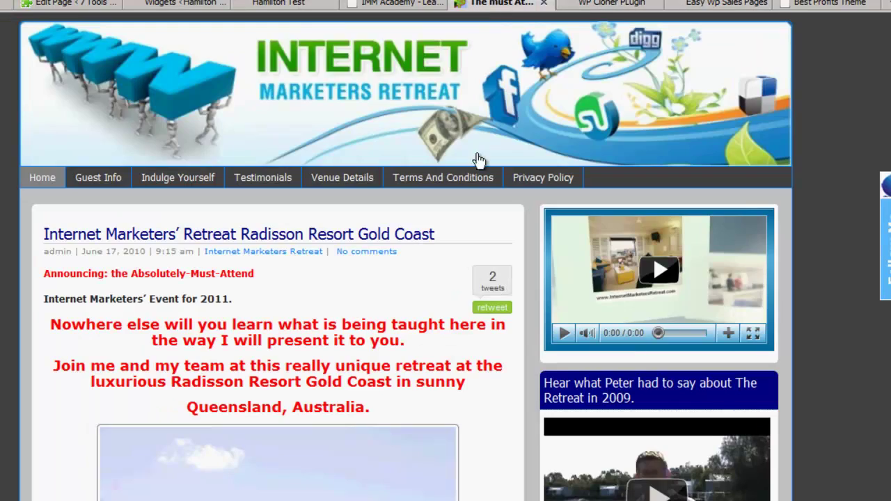
{"action": "scroll", "coordinate": [499, 327], "scroll_direction": "down", "scroll_amount": 10}
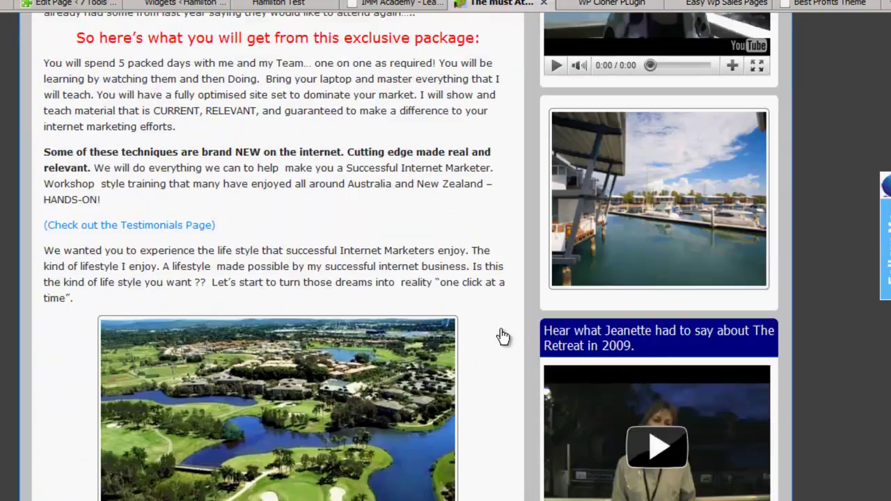
{"action": "scroll", "coordinate": [503, 336], "scroll_direction": "down", "scroll_amount": 6}
{"action": "scroll", "coordinate": [502, 336], "scroll_direction": "down", "scroll_amount": 3}
{"action": "scroll", "coordinate": [503, 336], "scroll_direction": "up", "scroll_amount": 15}
{"action": "scroll", "coordinate": [500, 328], "scroll_direction": "up", "scroll_amount": 15}
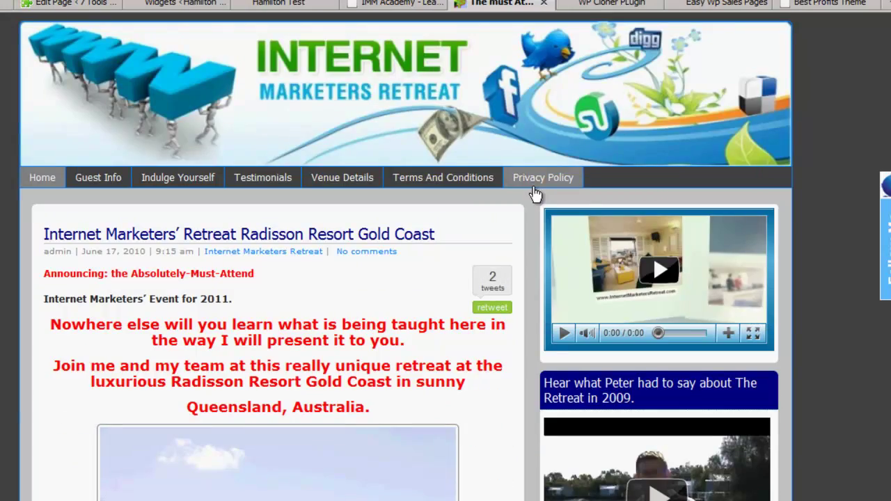
- Examine the top of the WP Cloner Plugin sales page and browse the Easy WordPress Sales Pages site
{"action": "left_click", "coordinate": [630, 5]}
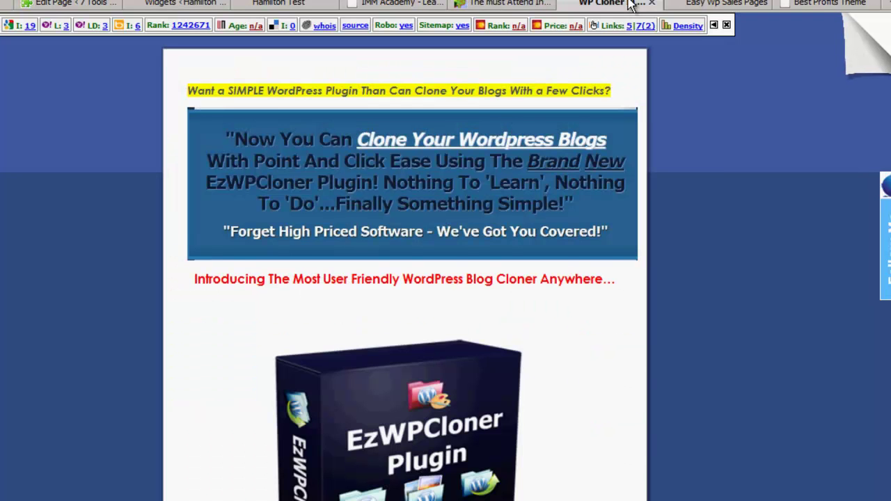
{"action": "left_click", "coordinate": [715, 6]}
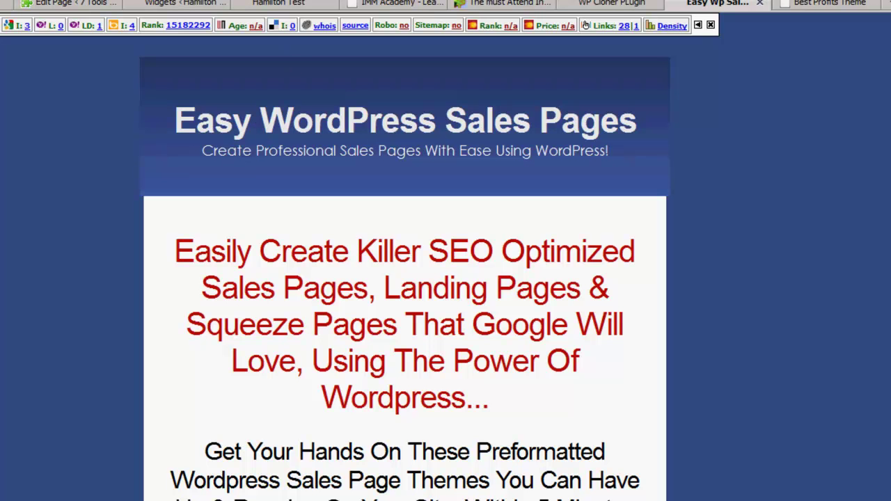
{"action": "scroll", "coordinate": [498, 368], "scroll_direction": "down", "scroll_amount": 7}
{"action": "scroll", "coordinate": [498, 348], "scroll_direction": "up", "scroll_amount": 6}
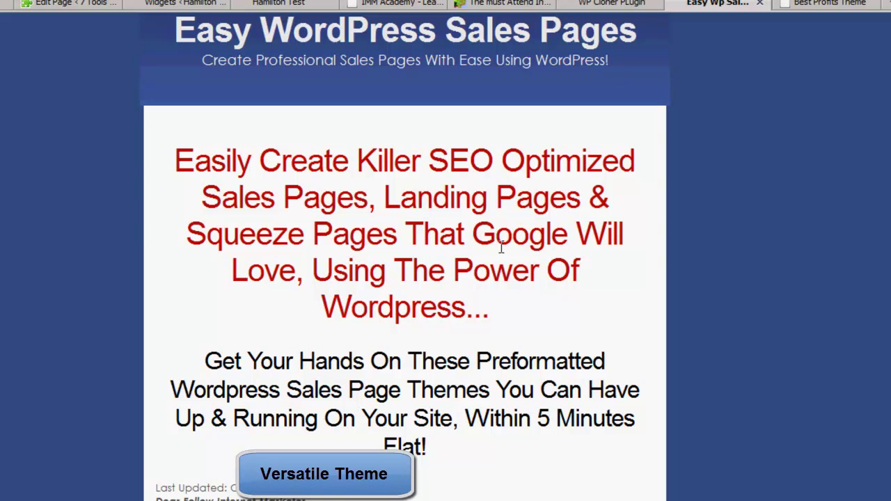
- Review the WP Cloner Plugin sales page from its headline through the cloning form and instruction video
{"action": "left_click", "coordinate": [600, 4]}
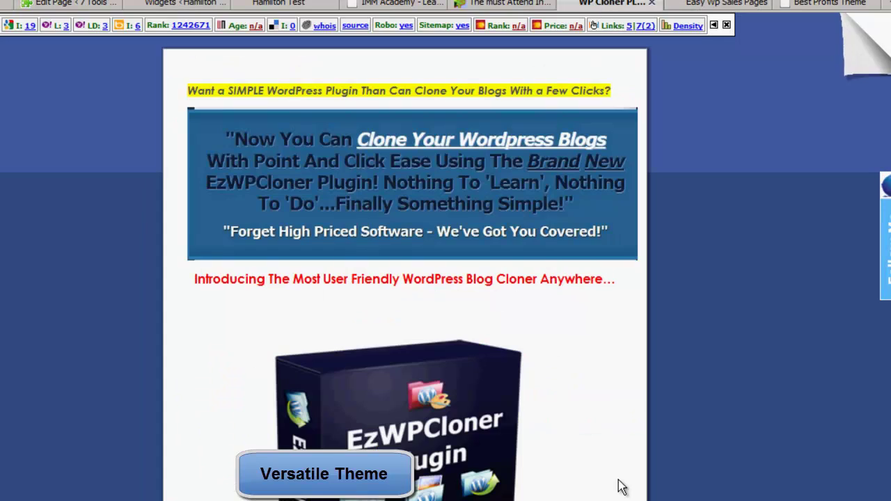
{"action": "scroll", "coordinate": [620, 480], "scroll_direction": "down", "scroll_amount": 3}
{"action": "scroll", "coordinate": [626, 495], "scroll_direction": "down", "scroll_amount": 15}
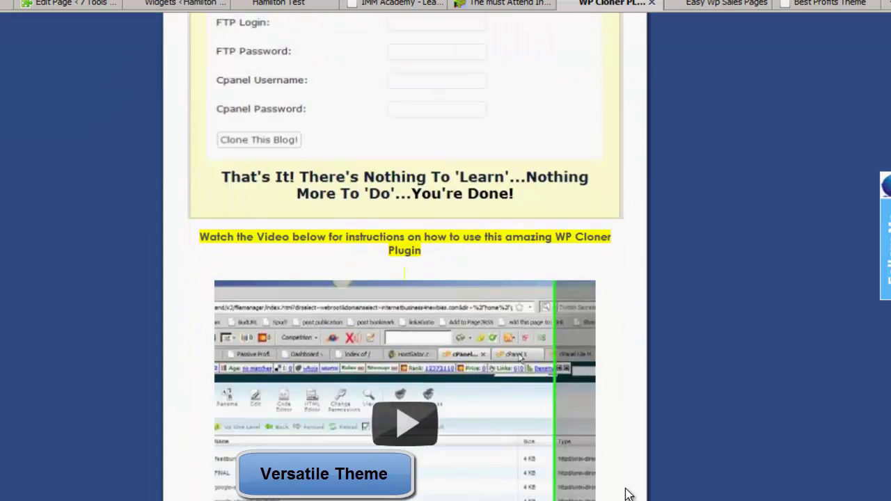
{"action": "scroll", "coordinate": [626, 494], "scroll_direction": "down", "scroll_amount": 5}
{"action": "scroll", "coordinate": [627, 494], "scroll_direction": "up", "scroll_amount": 15}
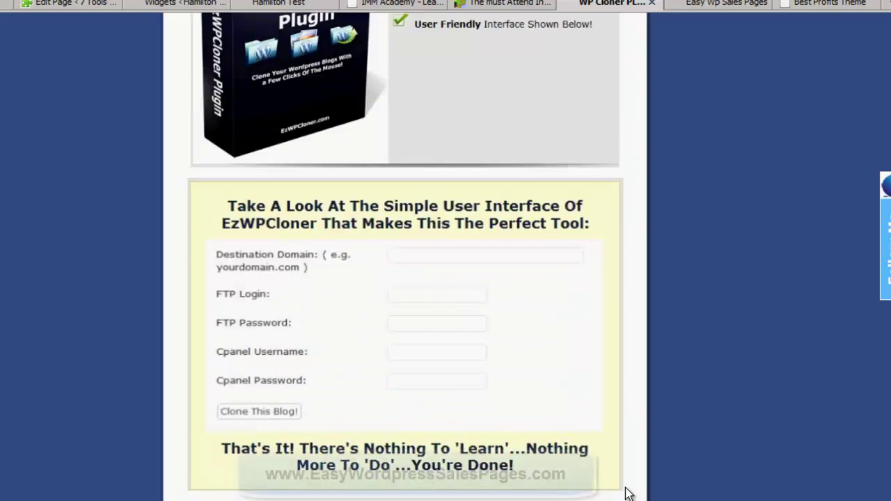
{"action": "scroll", "coordinate": [627, 494], "scroll_direction": "up", "scroll_amount": 10}
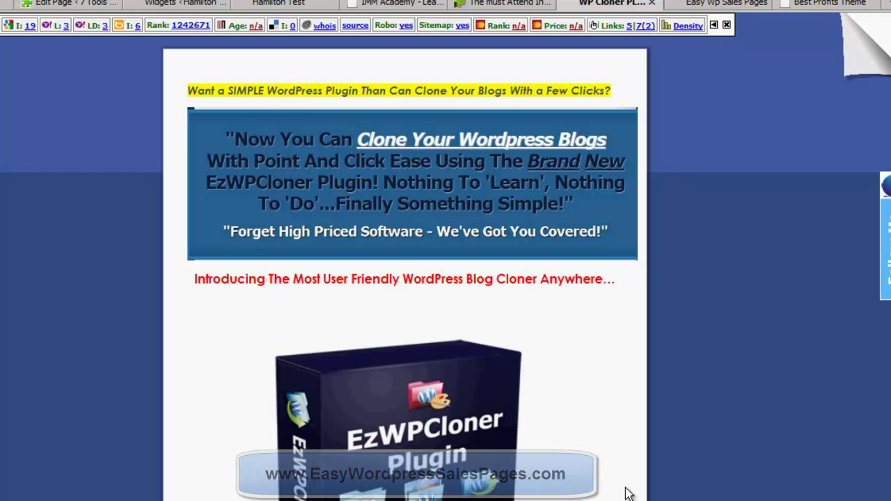
- Revisit the Easy WordPress Sales Pages and Hamilton Test sites, and examine the header and headline of the IMM Academy page
{"action": "left_click", "coordinate": [703, 5]}
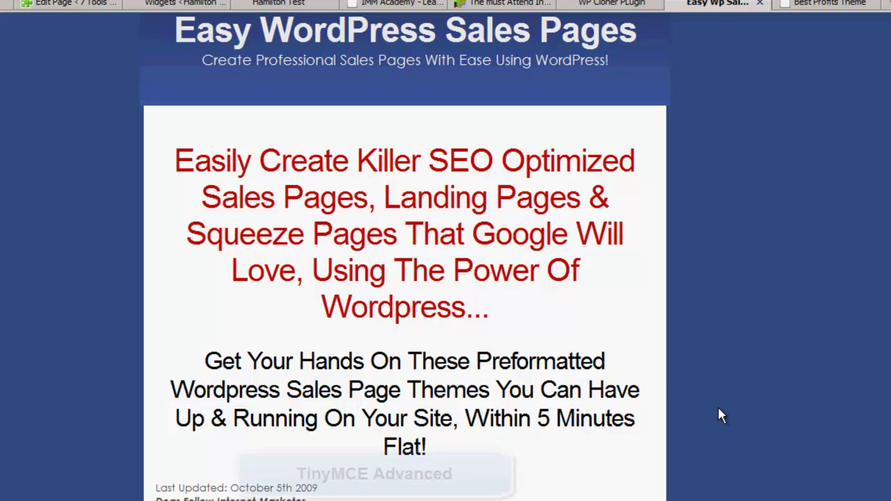
{"action": "left_click", "coordinate": [277, 5]}
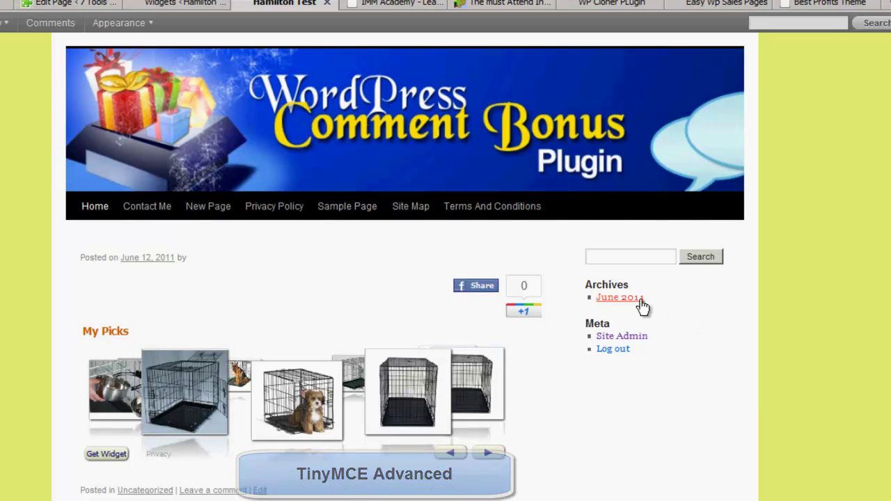
{"action": "mouse_move", "coordinate": [259, 388]}
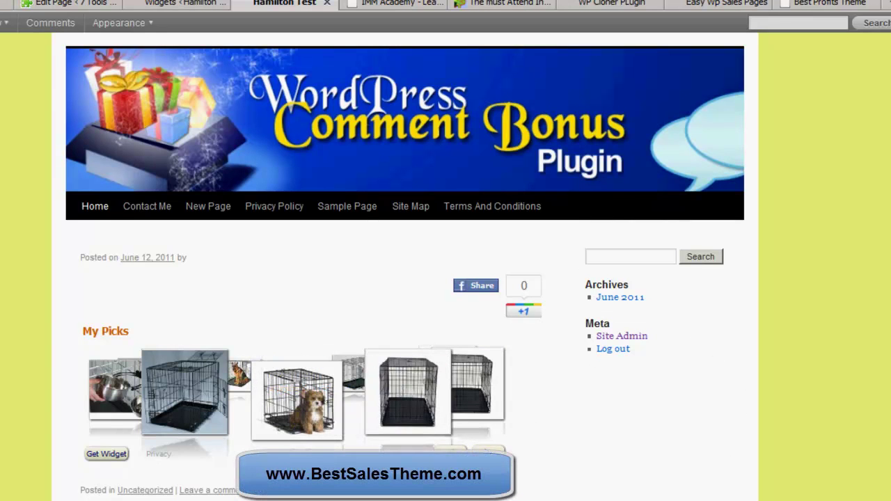
{"action": "left_click", "coordinate": [407, 8]}
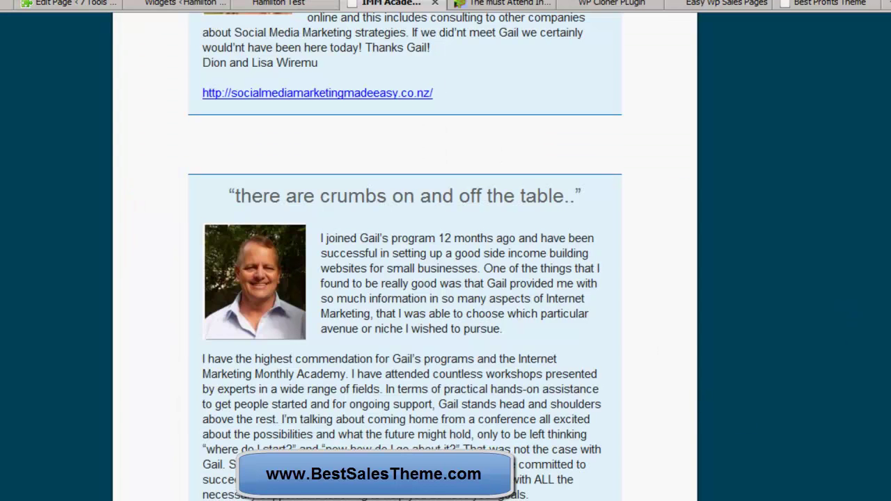
{"action": "scroll", "coordinate": [405, 278], "scroll_direction": "up", "scroll_amount": 15}
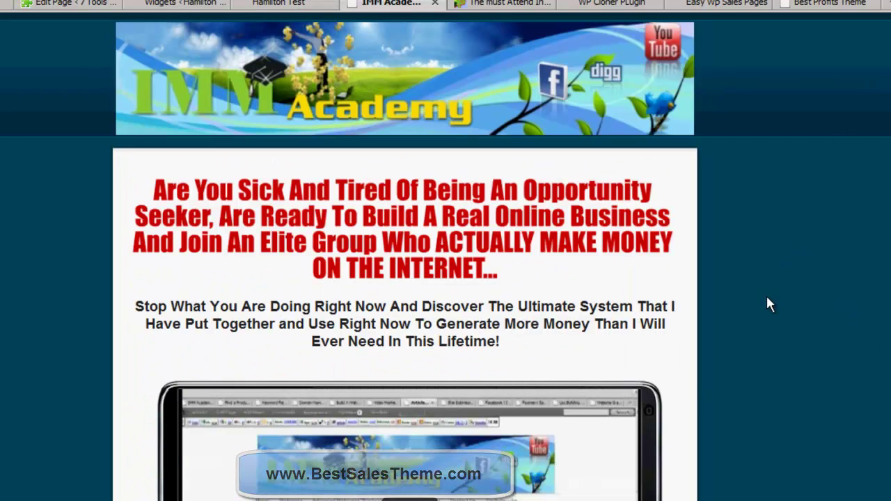